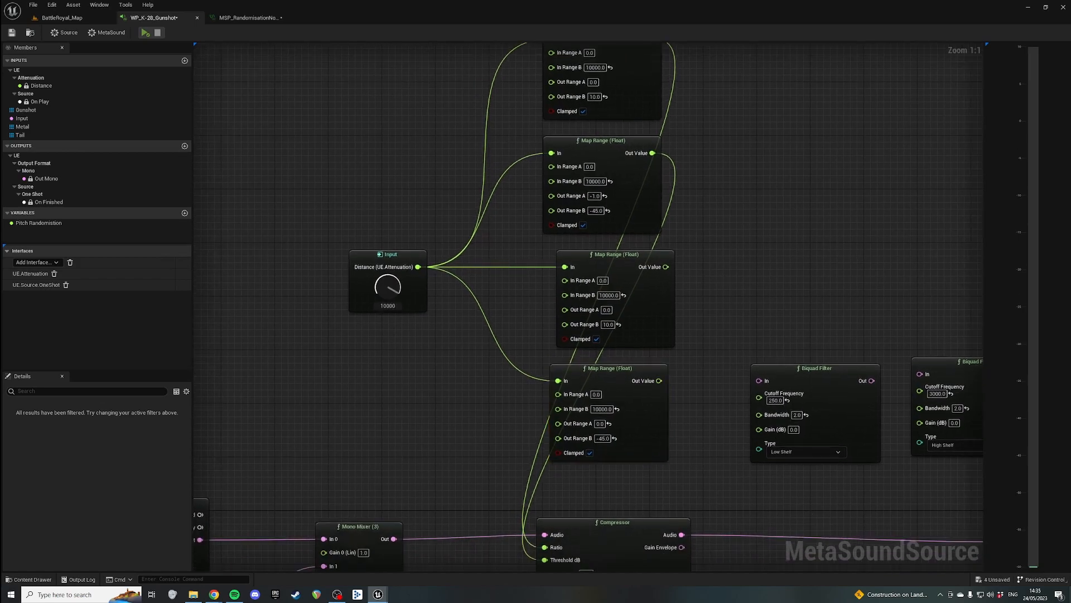
# - Set Out Range B of the lowest Map Range (Float) node to -6
pyautogui.click(603, 438)
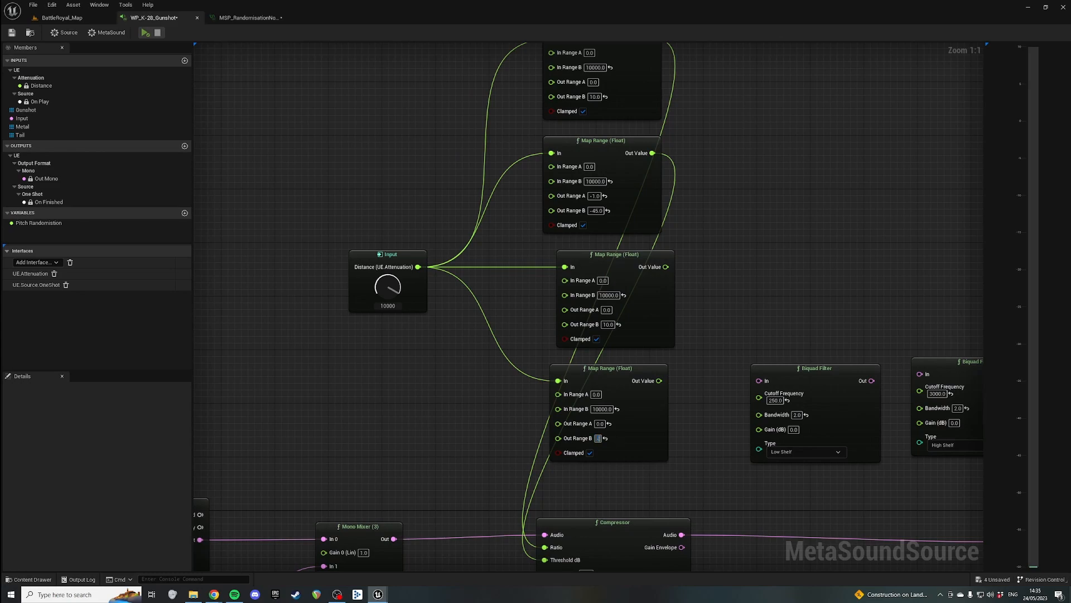
pyautogui.write('6')
pyautogui.press('Return')
# - Set Out Range B to -6 on the third Map Range node and to -19 on the fourth
pyautogui.click(608, 325)
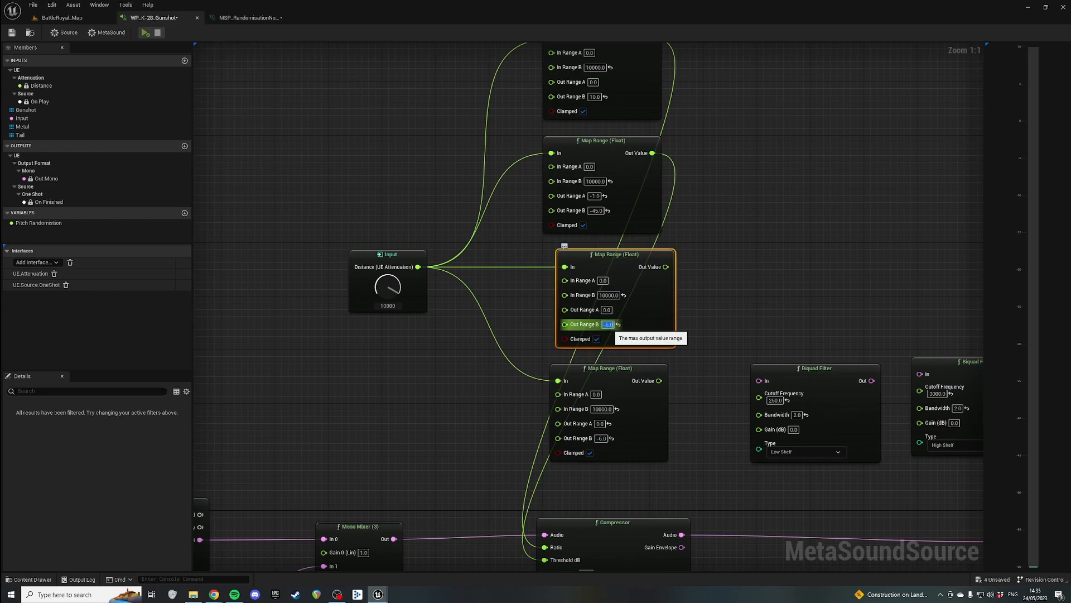
pyautogui.write('-6')
pyautogui.press('Return')
pyautogui.click(602, 439)
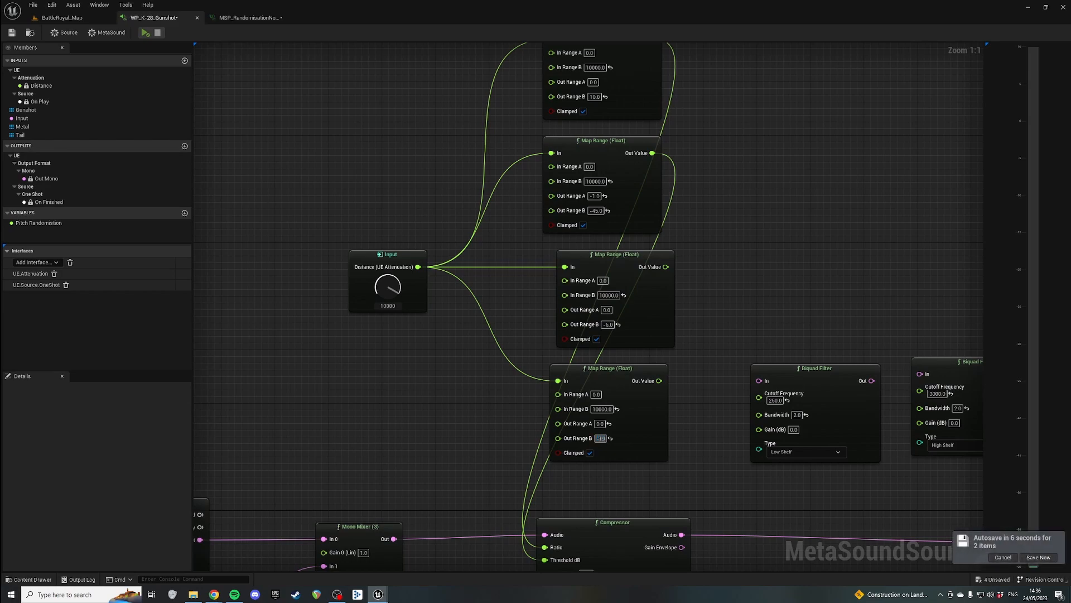
# - Connect the third and fourth Map Ranges to the Low Shelf and High Shelf gains, and route the Compressor audio through both filters to Out Mono
pyautogui.moveTo(659, 381); pyautogui.dragTo(920, 421)
pyautogui.moveTo(666, 267); pyautogui.dragTo(759, 429)
pyautogui.moveTo(759, 429); pyautogui.dragTo(637, 357, button='right')
pyautogui.moveTo(560, 462); pyautogui.dragTo(638, 308)
pyautogui.moveTo(750, 308); pyautogui.dragTo(798, 302)
pyautogui.moveTo(910, 302); pyautogui.dragTo(871, 469)
# - Rearrange the Compressor, both Biquad Filters and the Out Mono output into a row at the end of the signal chain
pyautogui.moveTo(860, 435); pyautogui.dragTo(908, 395, button='right')
pyautogui.moveTo(926, 374); pyautogui.dragTo(781, 313)
pyautogui.moveTo(904, 251); pyautogui.dragTo(869, 446)
pyautogui.moveTo(936, 417); pyautogui.dragTo(971, 441)
pyautogui.moveTo(837, 335); pyautogui.dragTo(878, 193, button='right')
pyautogui.moveTo(619, 335); pyautogui.dragTo(596, 360)
pyautogui.moveTo(735, 274); pyautogui.dragTo(713, 289, button='right')
pyautogui.moveTo(715, 293); pyautogui.dragTo(881, 365)
pyautogui.moveTo(642, 251); pyautogui.dragTo(771, 403, button='right')
pyautogui.moveTo(536, 251); pyautogui.dragTo(446, 184)
pyautogui.click(502, 268)
pyautogui.moveTo(502, 267); pyautogui.dragTo(520, 341, button='right')
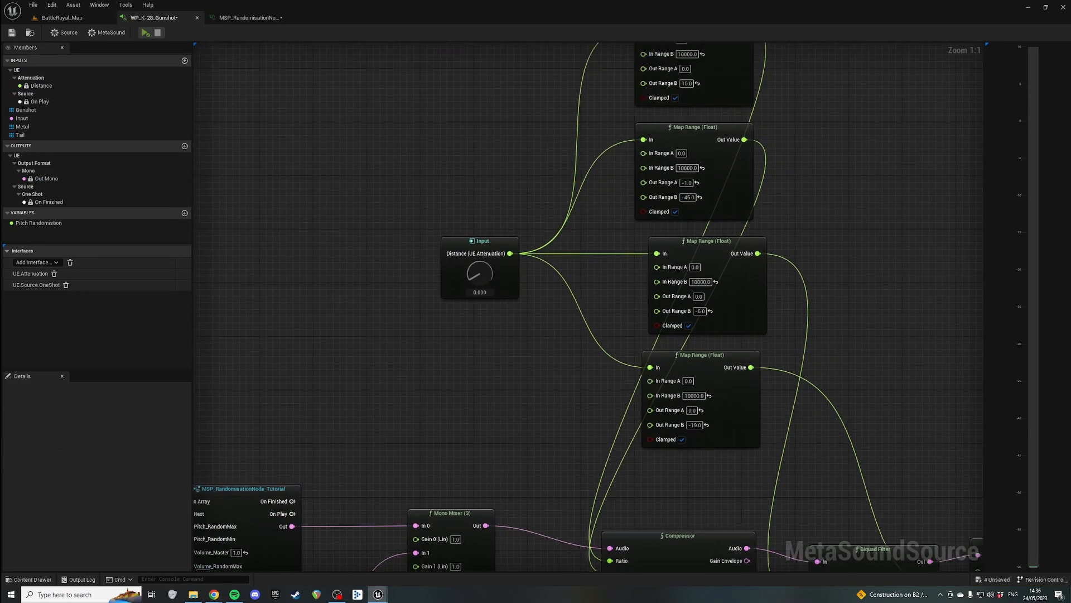
# - Show the source settings and audition the gunshot repeatedly while raising the Distance input up to 10000
pyautogui.click(107, 33)
pyautogui.click(64, 32)
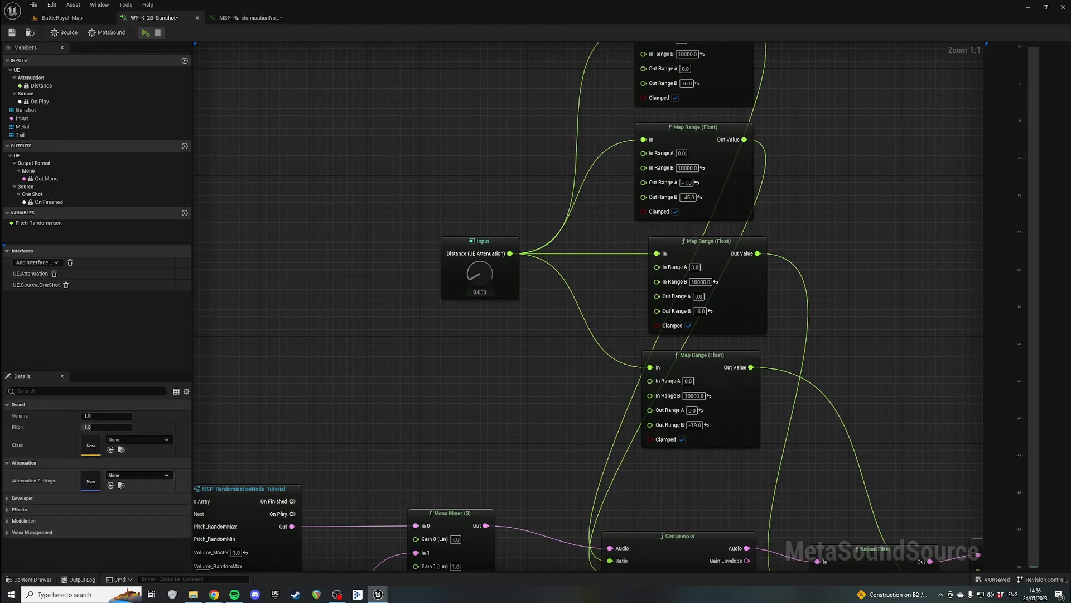
pyautogui.moveTo(525, 296); pyautogui.dragTo(592, 401, button='right')
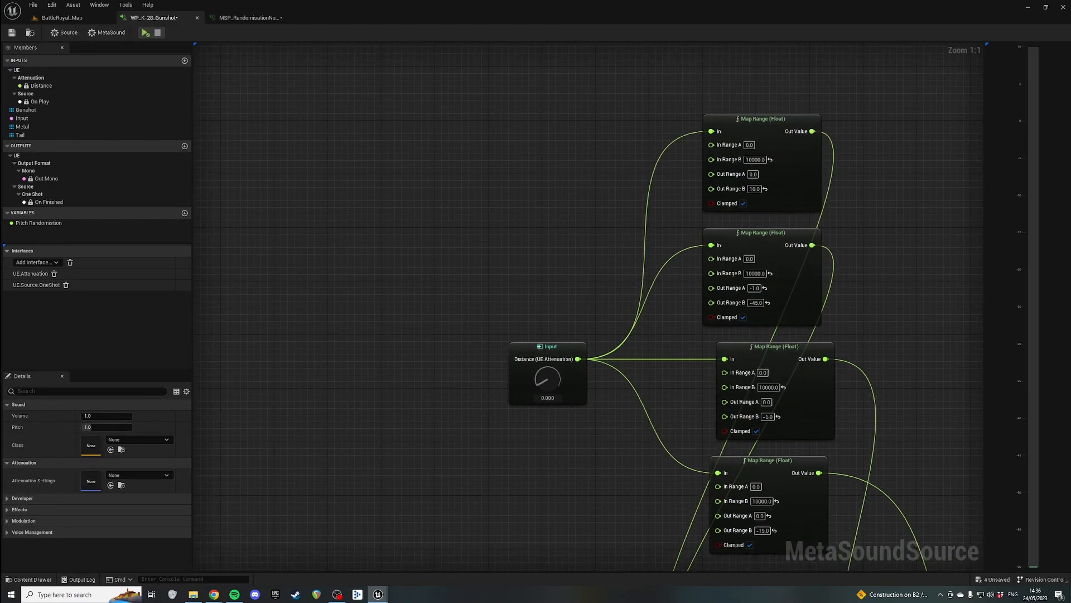
pyautogui.click(146, 32)
pyautogui.moveTo(547, 379); pyautogui.dragTo(547, 340)
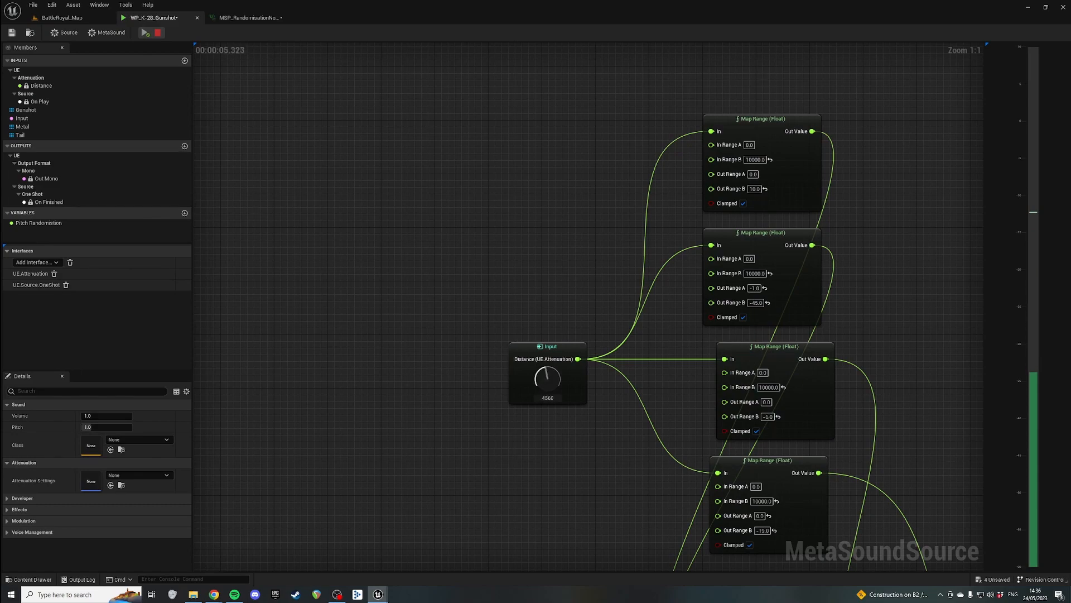
pyautogui.click(146, 33)
pyautogui.moveTo(547, 380); pyautogui.dragTo(548, 328)
pyautogui.click(145, 33)
pyautogui.moveTo(547, 379); pyautogui.dragTo(547, 335)
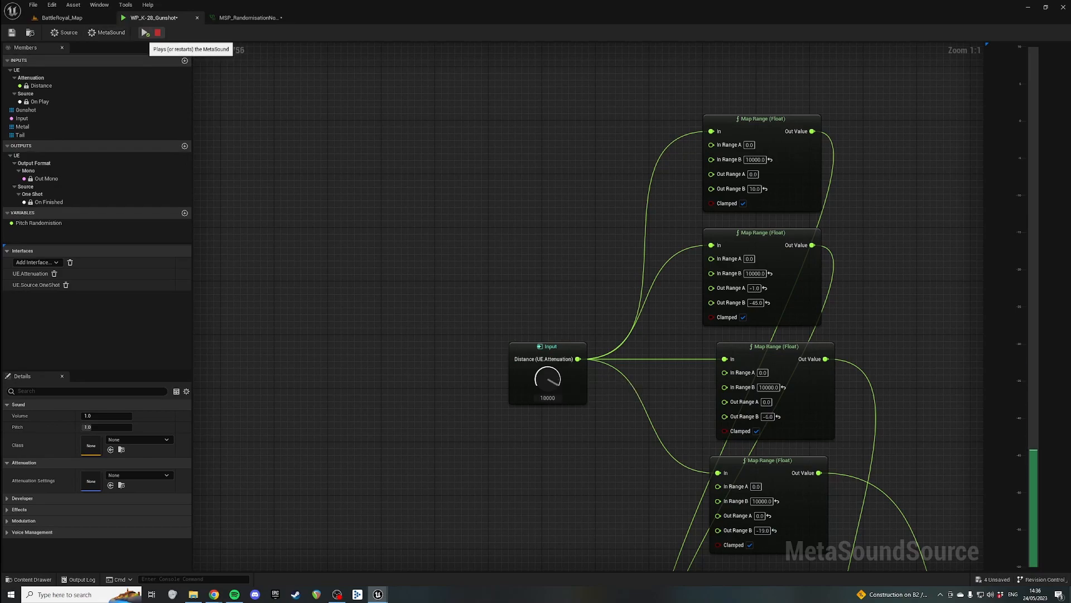
pyautogui.moveTo(502, 312); pyautogui.dragTo(252, 56, button='right')
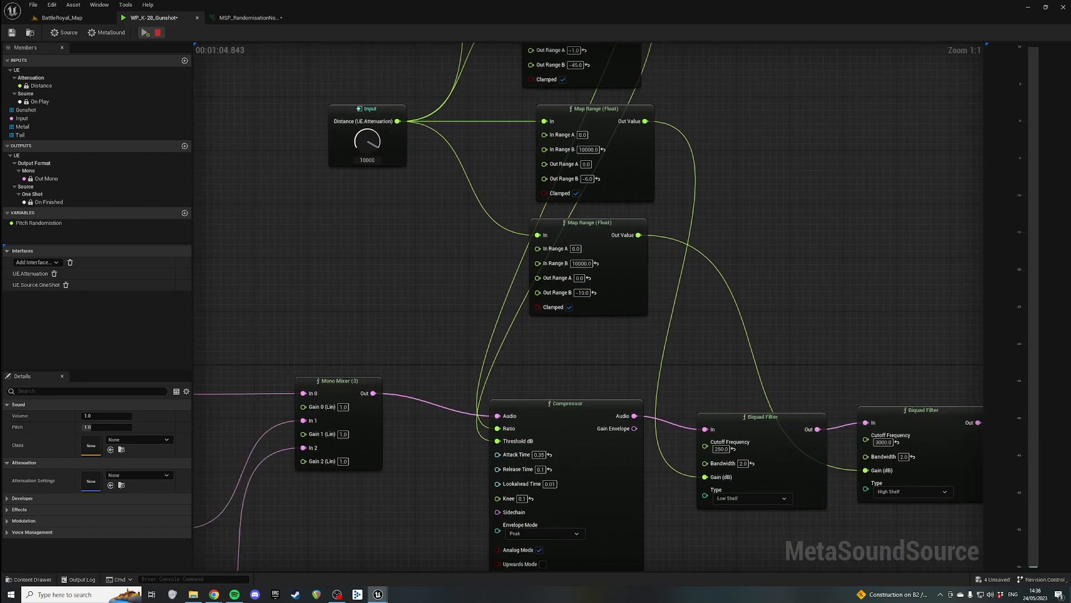
pyautogui.press('space')
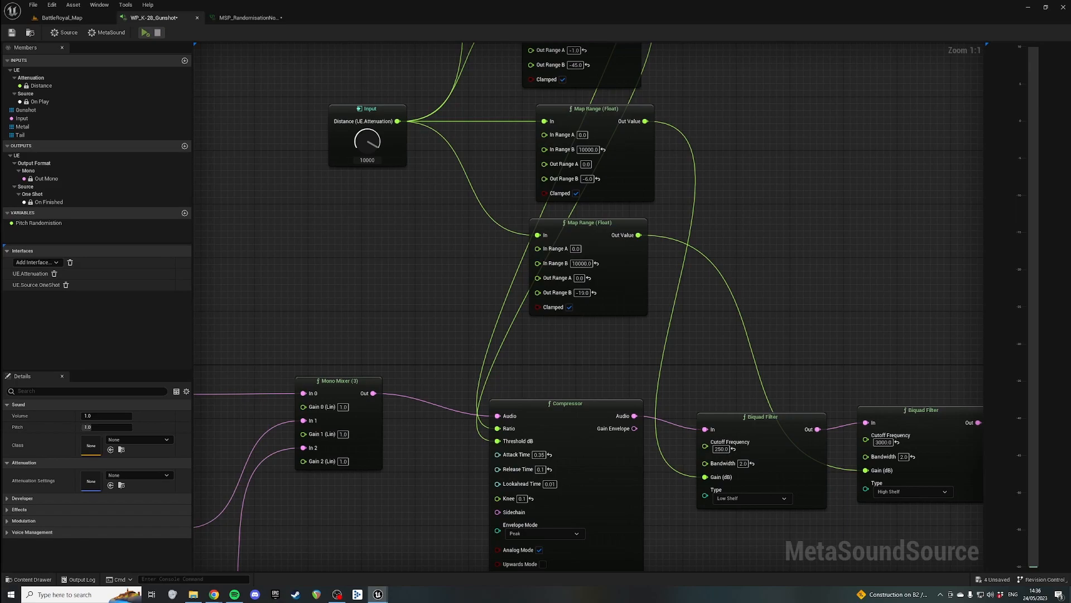
# - Reposition the Gunshot, Metal and Tail input nodes beside their randomisation nodes
pyautogui.moveTo(268, 334); pyautogui.dragTo(763, 160, button='right')
pyautogui.moveTo(510, 229); pyautogui.dragTo(493, 256)
pyautogui.moveTo(409, 310); pyautogui.dragTo(475, 325)
pyautogui.moveTo(420, 453); pyautogui.dragTo(470, 491)
# - Straighten the connections running from the Mono Mixer through the Compressor and both Biquad Filters
pyautogui.moveTo(859, 335); pyautogui.dragTo(200, 426, button='right')
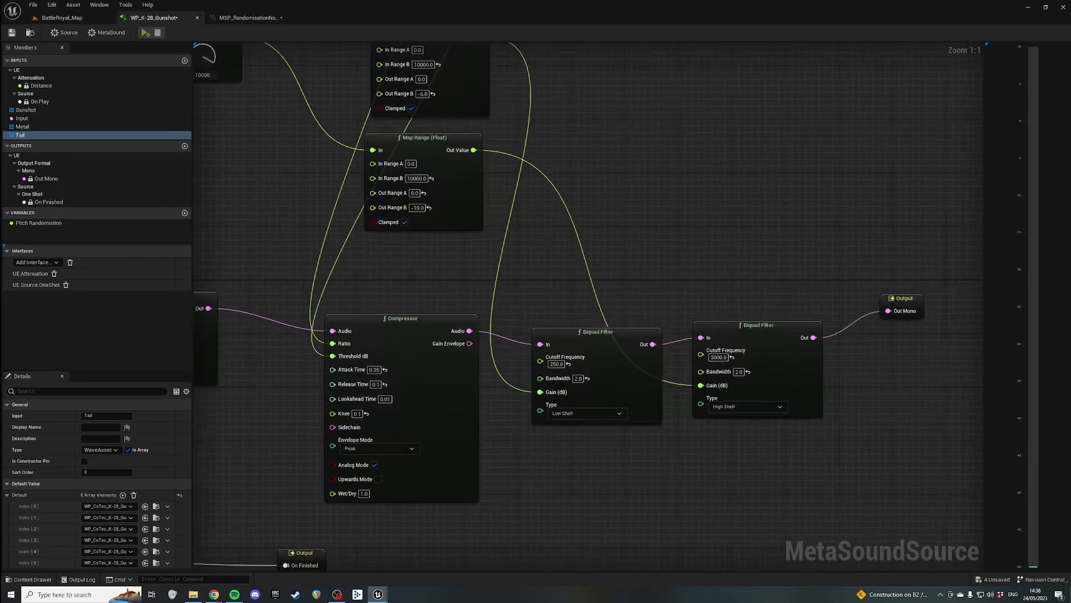
pyautogui.moveTo(351, 287); pyautogui.dragTo(689, 338)
pyautogui.keyDown('shift'); pyautogui.click(725, 329); pyautogui.keyUp('shift')
pyautogui.moveTo(621, 321); pyautogui.dragTo(845, 402, button='right')
pyautogui.press('q')
# - Add a Multiply (Float) node feeding Gain 2 (Lin) of the Mono Mixer and place it below the mixer
pyautogui.moveTo(502, 402); pyautogui.dragTo(773, 288, button='right')
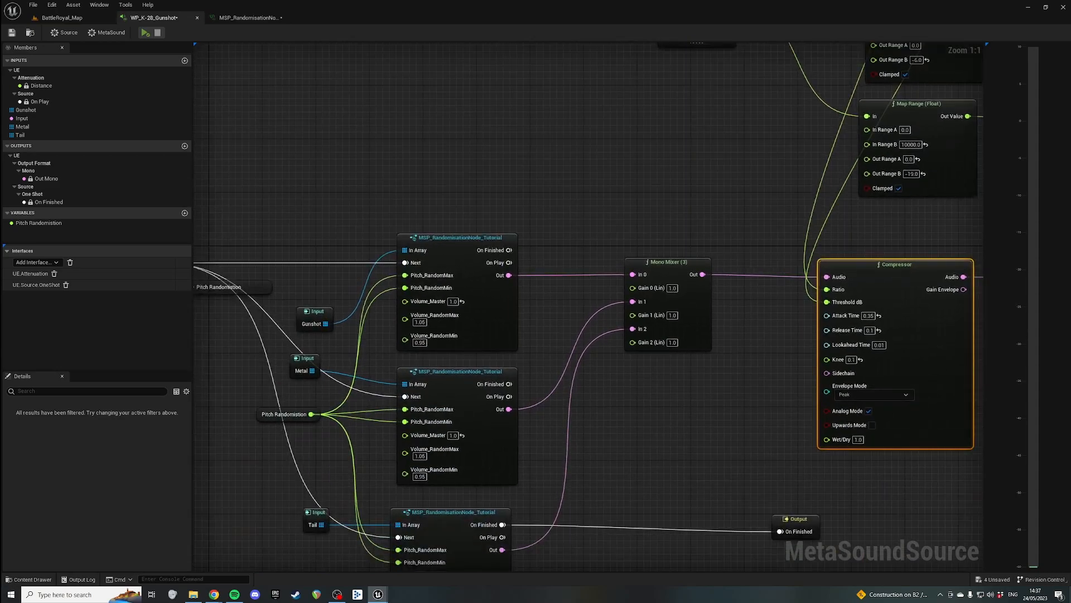
pyautogui.moveTo(636, 354); pyautogui.dragTo(597, 445, button='right')
pyautogui.moveTo(659, 312); pyautogui.dragTo(771, 140, button='right')
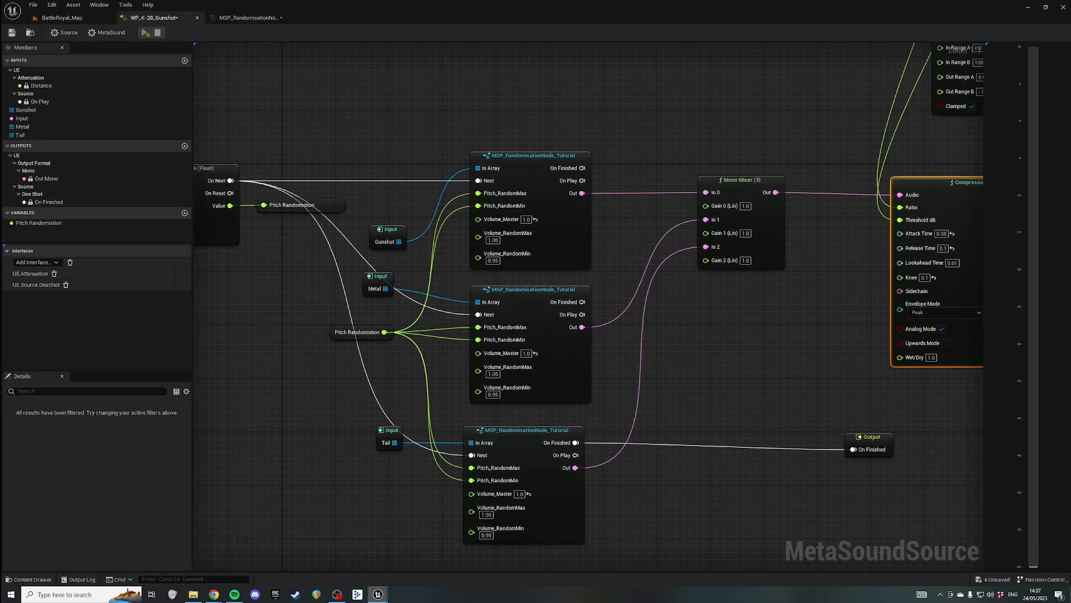
pyautogui.moveTo(706, 261); pyautogui.dragTo(677, 333)
pyautogui.write('*')
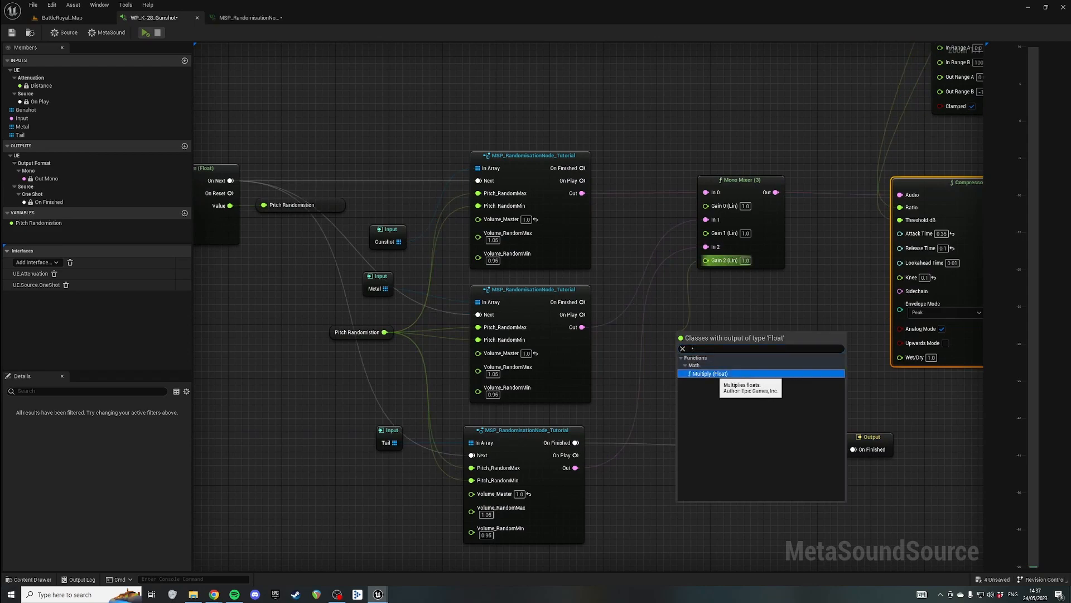
pyautogui.click(713, 373)
pyautogui.click(659, 346)
pyautogui.scroll(-1, 541, 444)
pyautogui.moveTo(658, 346); pyautogui.dragTo(585, 393, button='right')
pyautogui.click(619, 388)
pyautogui.click(631, 390)
# - Duplicate the lowest Map Range (Float) node and place the copy directly beneath it
pyautogui.moveTo(658, 357); pyautogui.dragTo(511, 527, button='right')
pyautogui.click(739, 195)
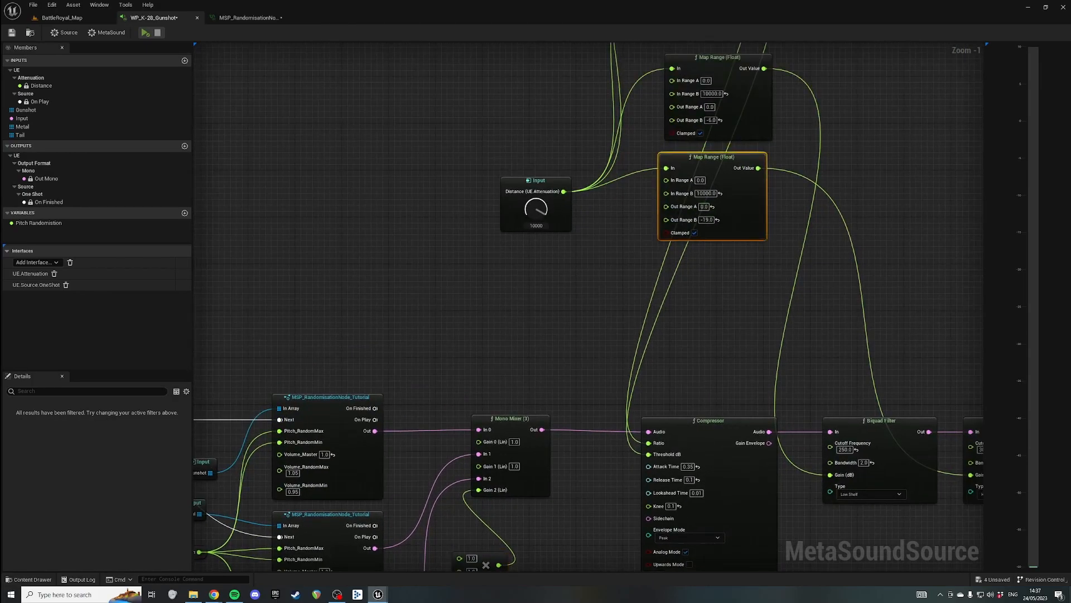
pyautogui.hotkey('ctrl', 'c')
pyautogui.click(682, 328)
pyautogui.hotkey('ctrl', 'v')
pyautogui.moveTo(712, 337); pyautogui.dragTo(689, 269)
# - Set the copied Map Range's Out Range A to 1 and Out Range B to 2
pyautogui.click(704, 314)
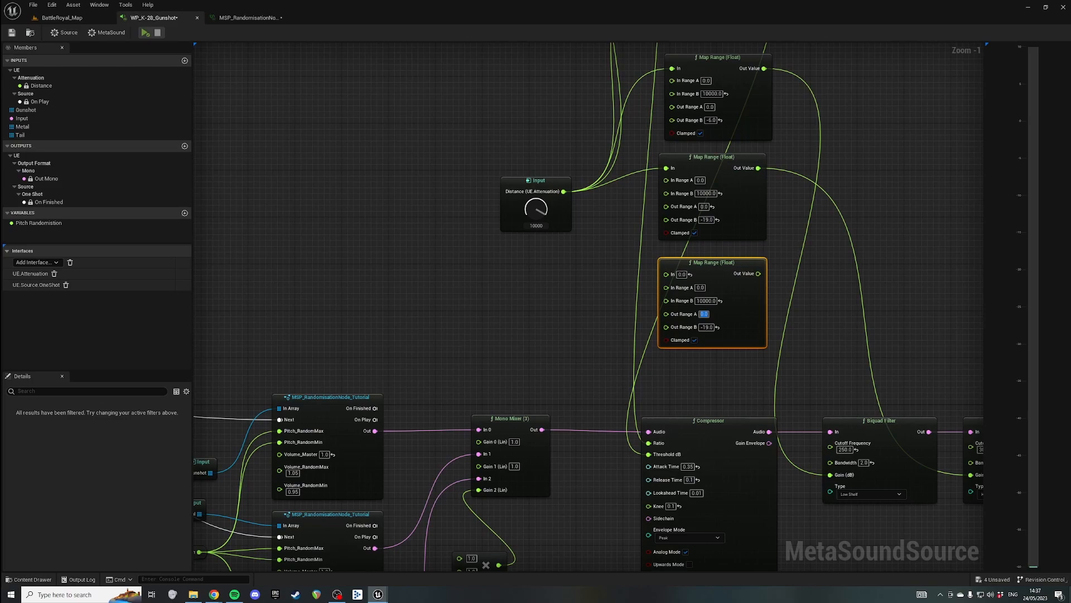
pyautogui.click(706, 328)
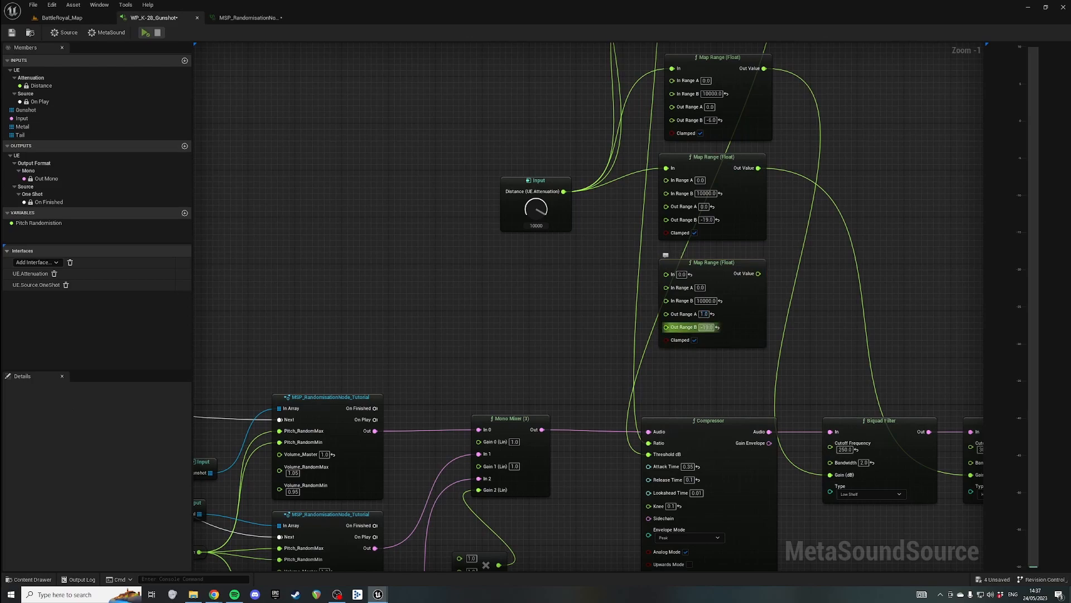
pyautogui.click(706, 327)
pyautogui.write('2')
pyautogui.press('Return')
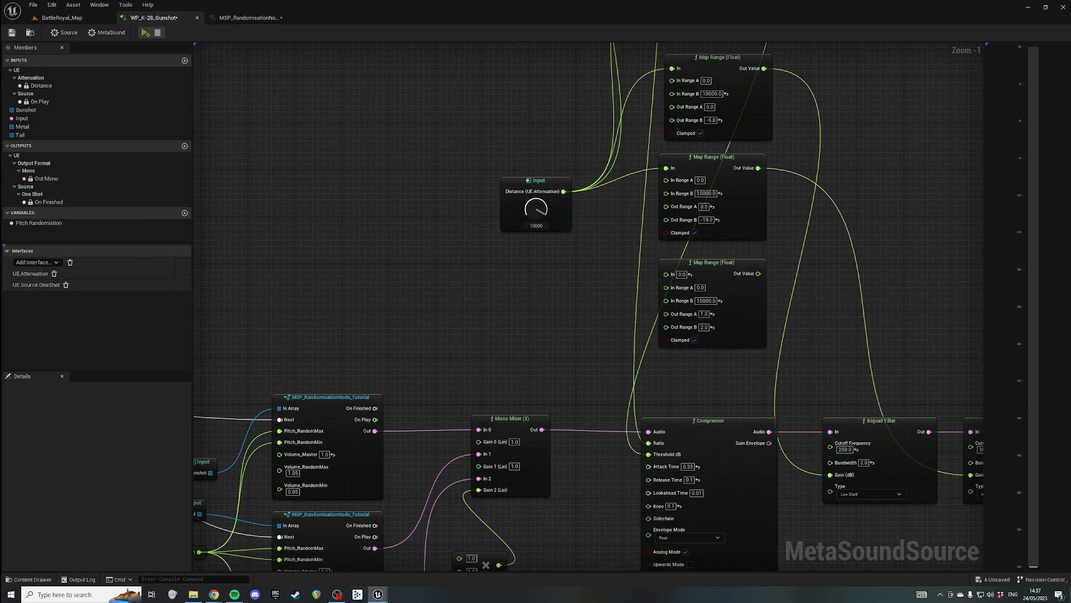
# - Connect the Distance input to the copied Map Range and its Out Value to the second input of the Multiply node
pyautogui.moveTo(753, 274); pyautogui.dragTo(720, 226, button='right')
pyautogui.moveTo(633, 227); pyautogui.dragTo(530, 144)
pyautogui.moveTo(725, 225); pyautogui.dragTo(426, 522)
pyautogui.moveTo(427, 521); pyautogui.dragTo(489, 424, button='right')
# - Audition the gunshot while raising the Distance input from 0 to 10000 to hear the tail gain change
pyautogui.moveTo(577, 172); pyautogui.dragTo(595, 313, button='right')
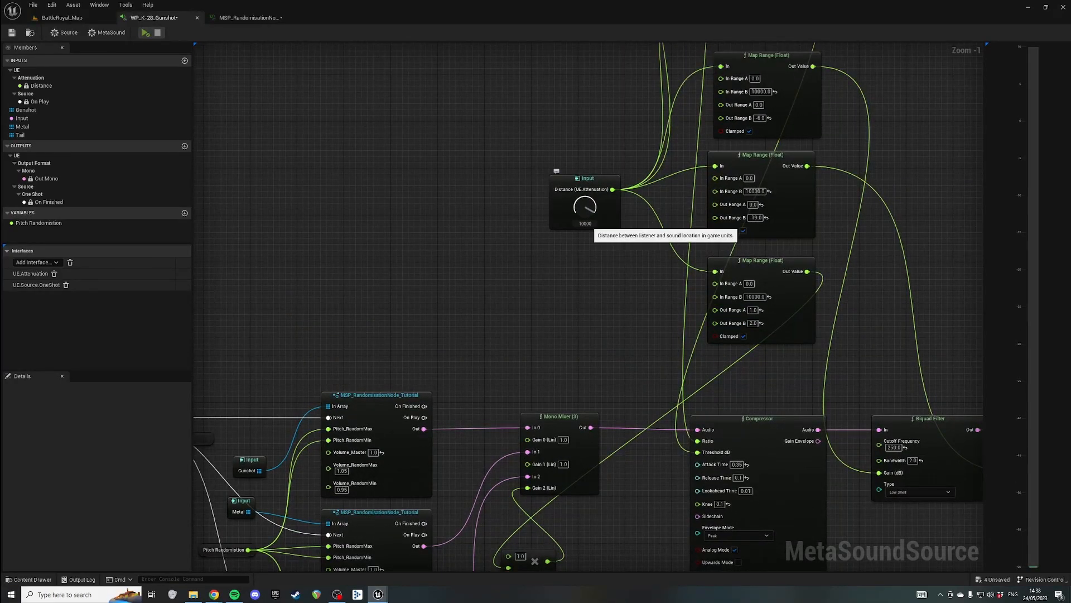
pyautogui.moveTo(586, 210); pyautogui.dragTo(671, 84, button='right')
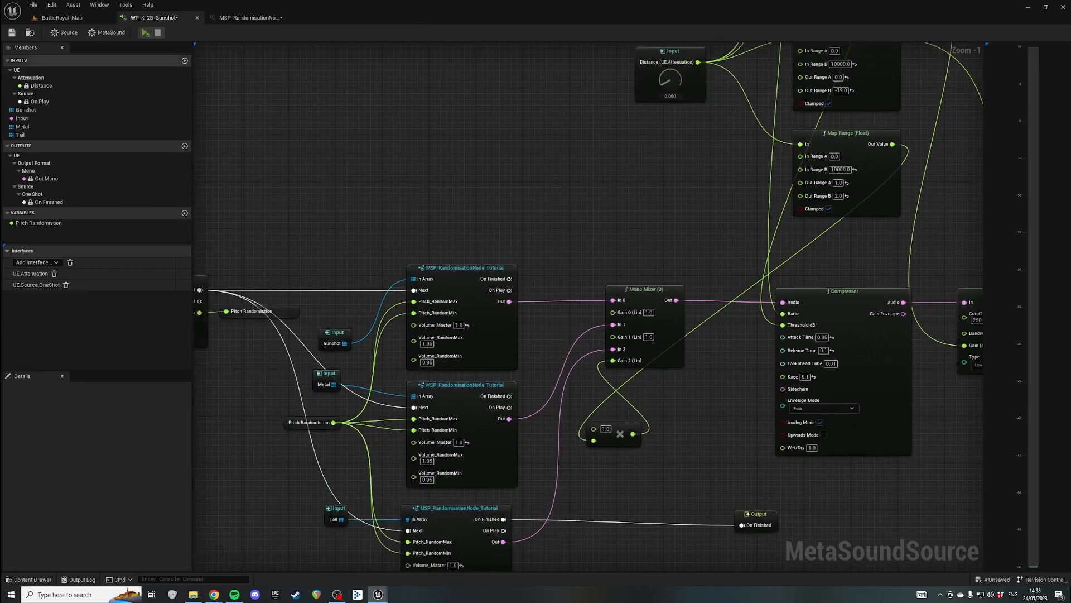
pyautogui.click(145, 32)
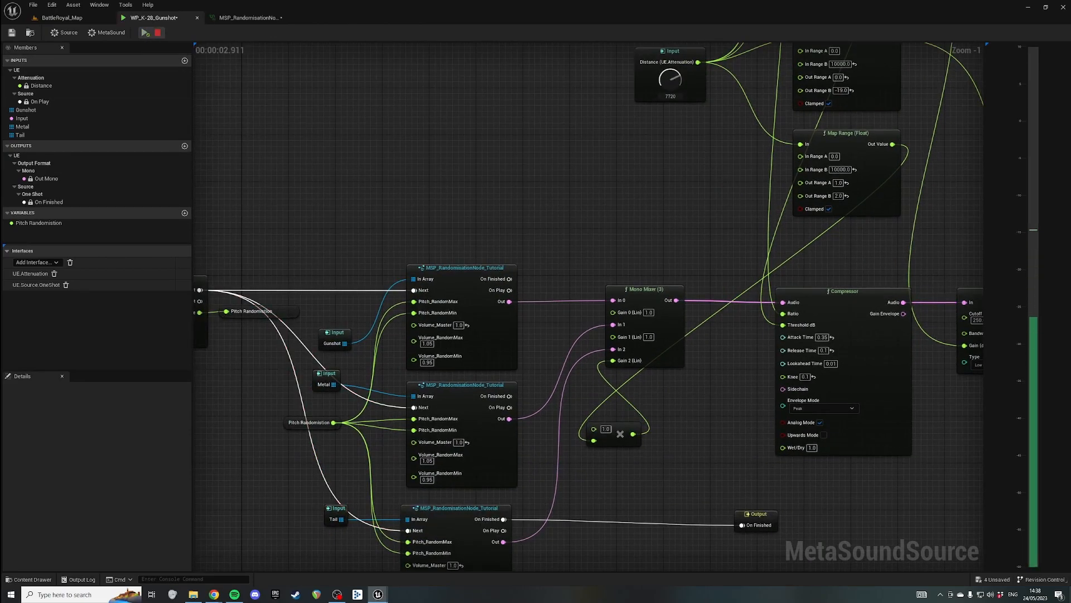
pyautogui.click(146, 33)
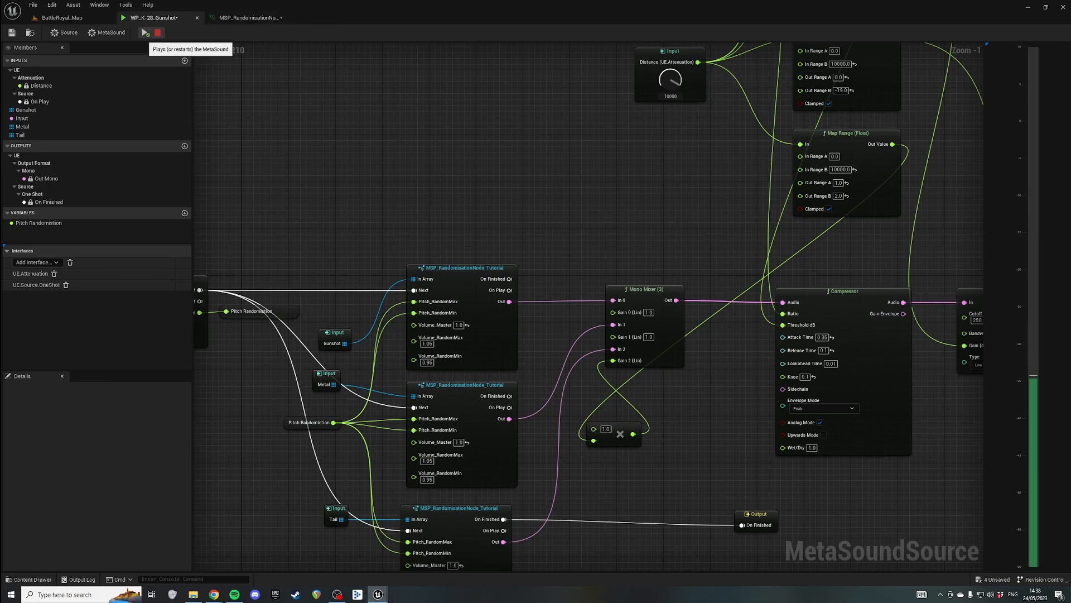
# - Compare playback with the Multiply output disconnected from the Mono Mixer's Gain 2 (Lin) and with it reconnected
pyautogui.keyDown('alt'); pyautogui.click(633, 434); pyautogui.keyUp('alt')
pyautogui.click(146, 32)
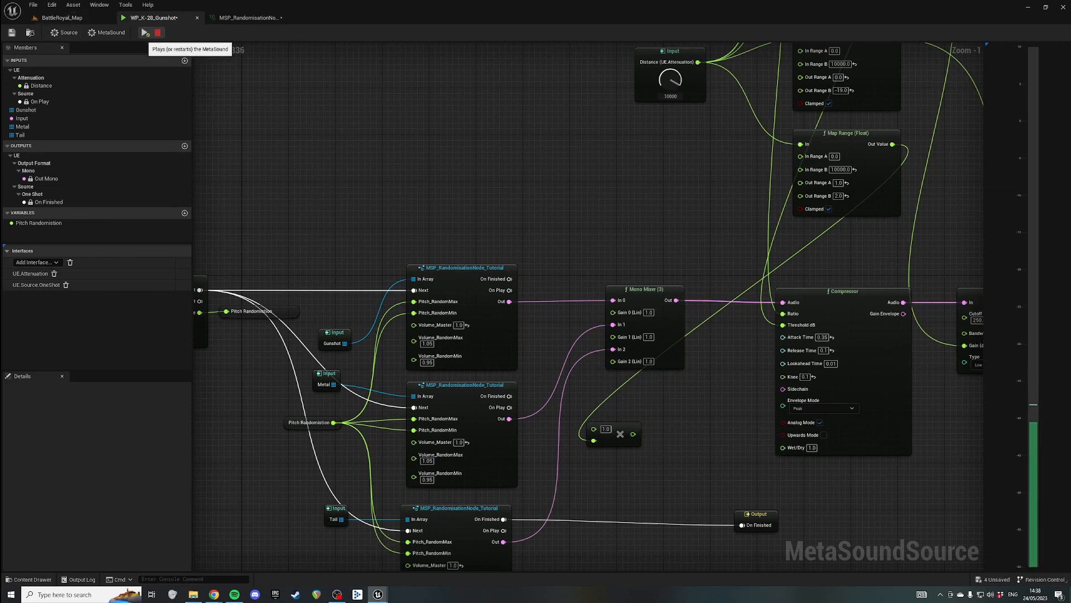
pyautogui.moveTo(633, 434); pyautogui.dragTo(614, 361)
pyautogui.click(146, 33)
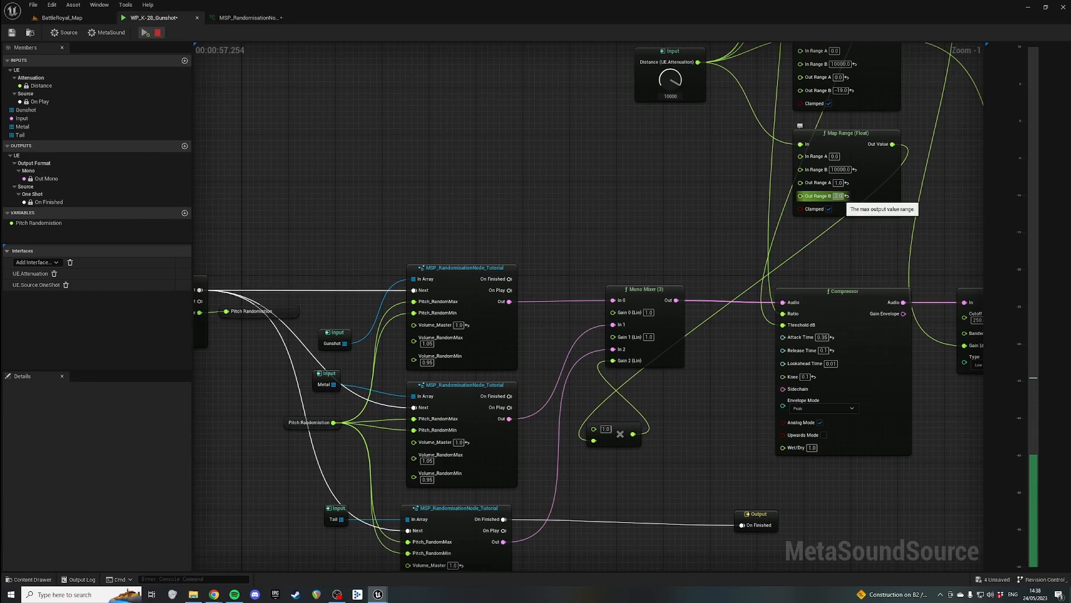
# - Try 5 as Out Range B on the Map Range driving the tail gain, and settle on 3
pyautogui.write('5')
pyautogui.press('Return')
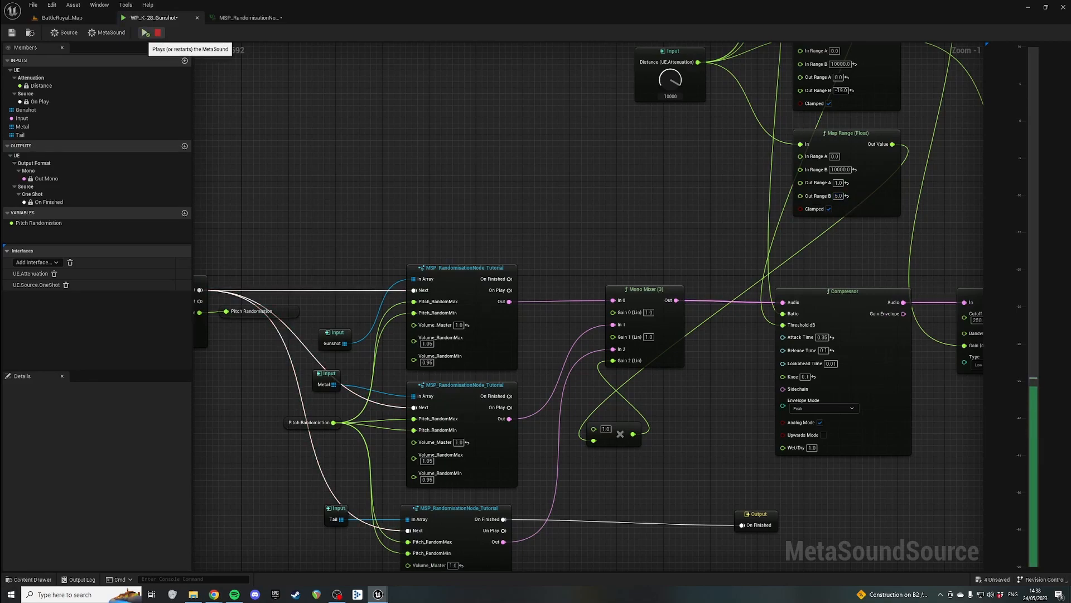
pyautogui.click(838, 196)
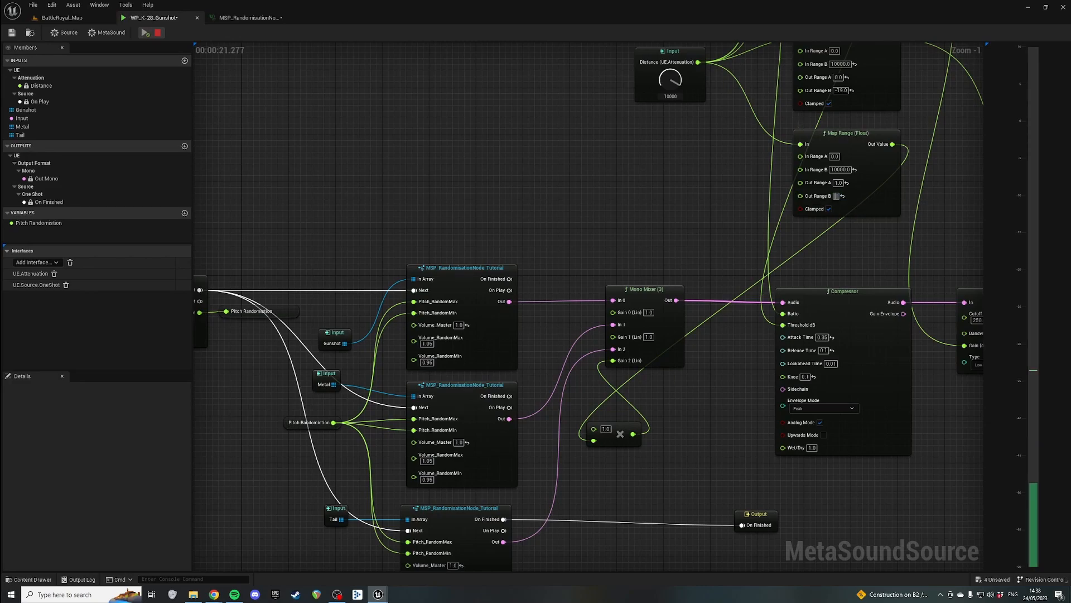
pyautogui.write('3')
pyautogui.press('Return')
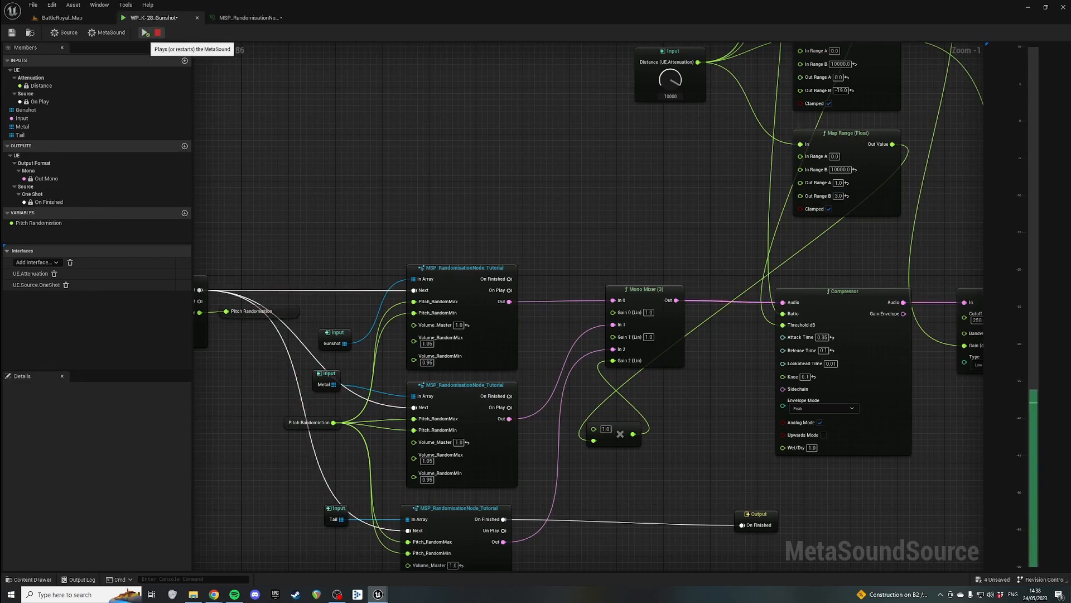
# - Audition the gunshot repeatedly while lowering the Distance input to 0, and stop playback
pyautogui.moveTo(670, 80); pyautogui.dragTo(670, 89)
pyautogui.click(145, 33)
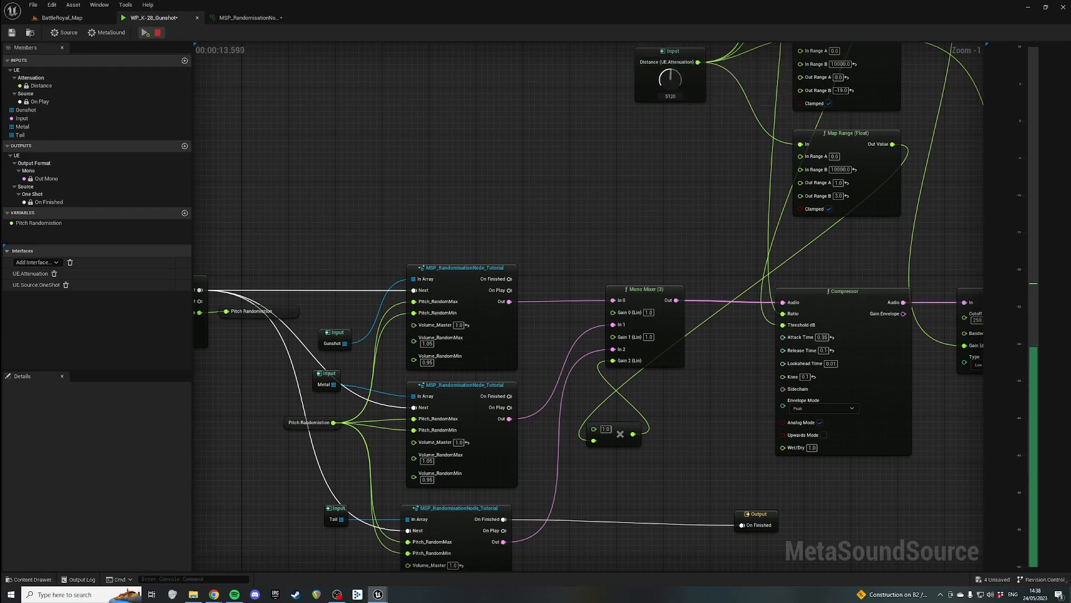
pyautogui.click(145, 33)
pyautogui.moveTo(671, 80); pyautogui.dragTo(670, 98)
pyautogui.click(145, 33)
pyautogui.click(145, 32)
pyautogui.click(145, 33)
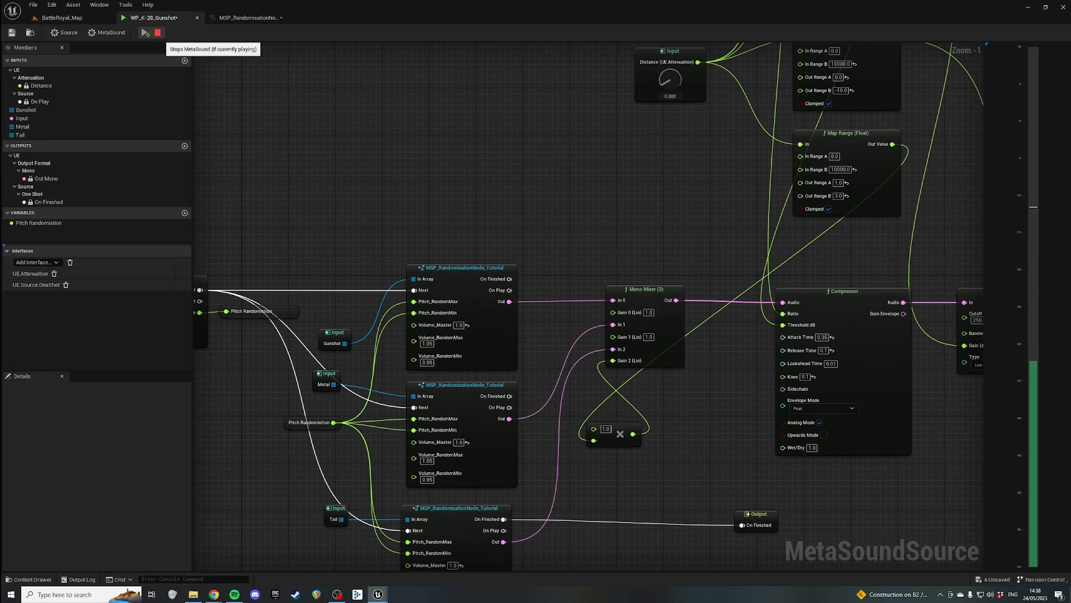
pyautogui.click(158, 32)
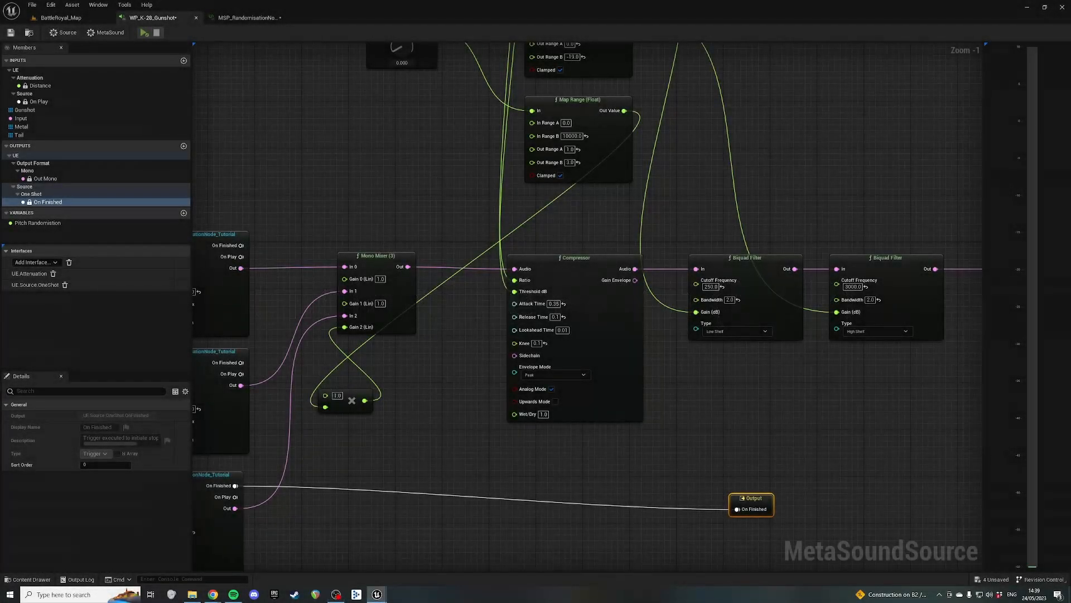
pyautogui.scroll(2, 796, 307)
pyautogui.scroll(-3, 796, 306)
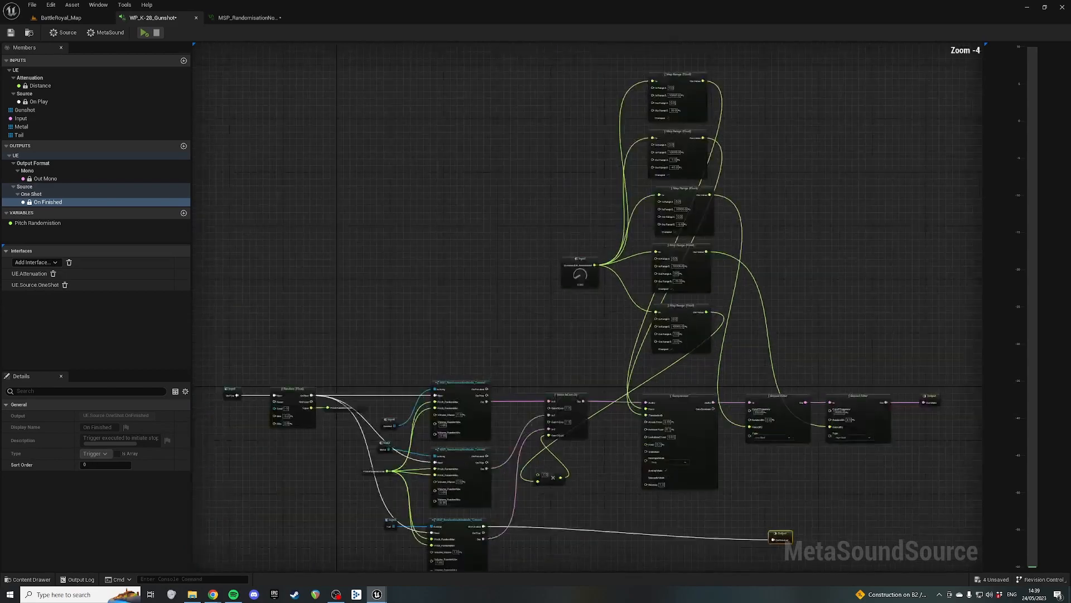
pyautogui.moveTo(521, 105); pyautogui.dragTo(852, 482)
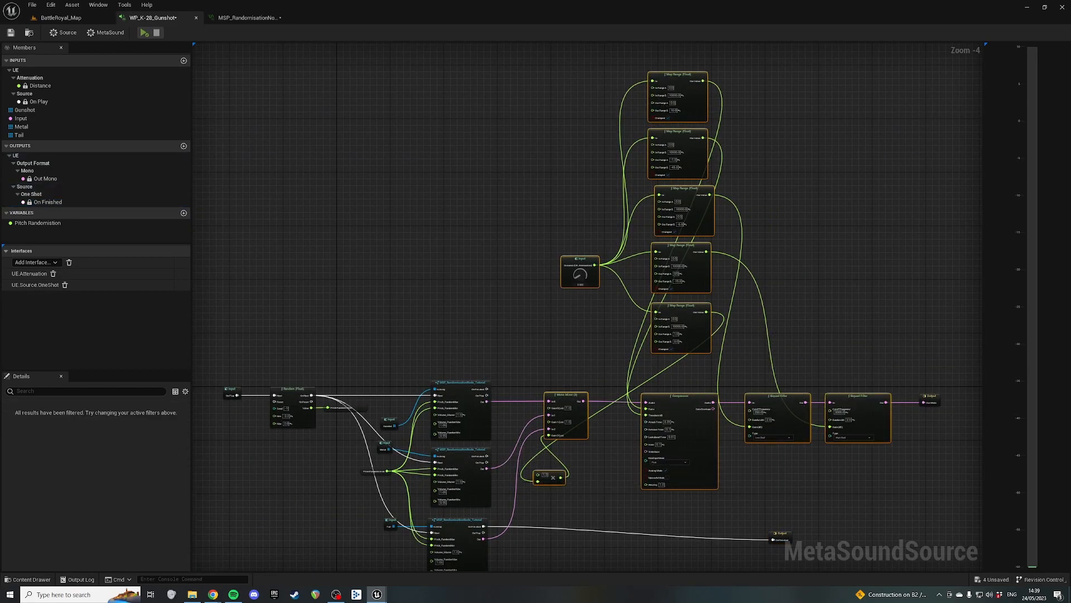
pyautogui.click(852, 482)
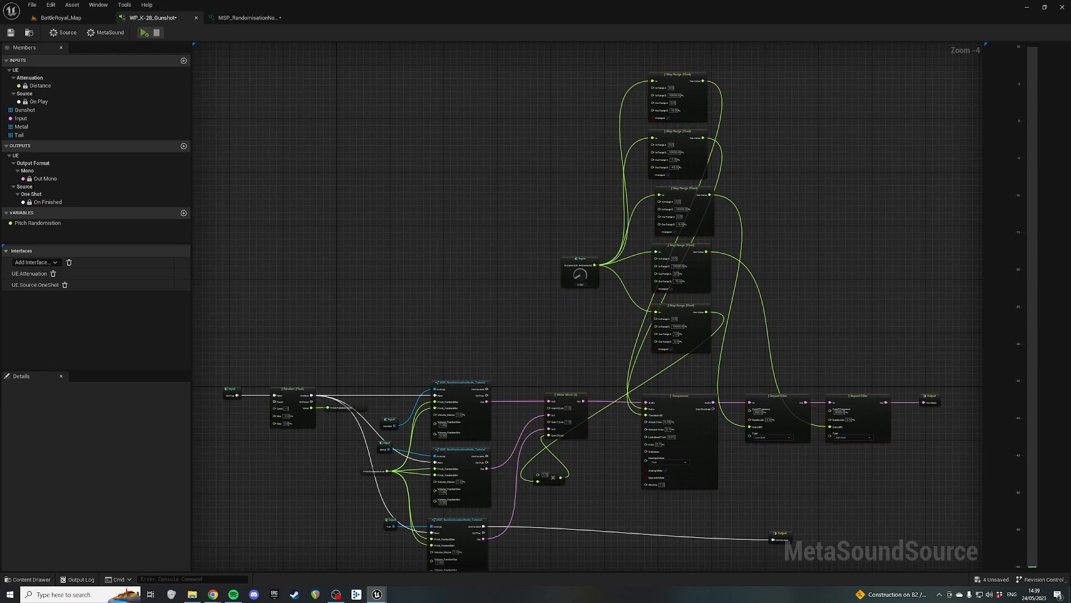
# - Create a MetaSound Patch named MSP_DistanceFilter in the Audio/TestSounds/MetaSounds folder
pyautogui.hotkey('ctrl', 'space')
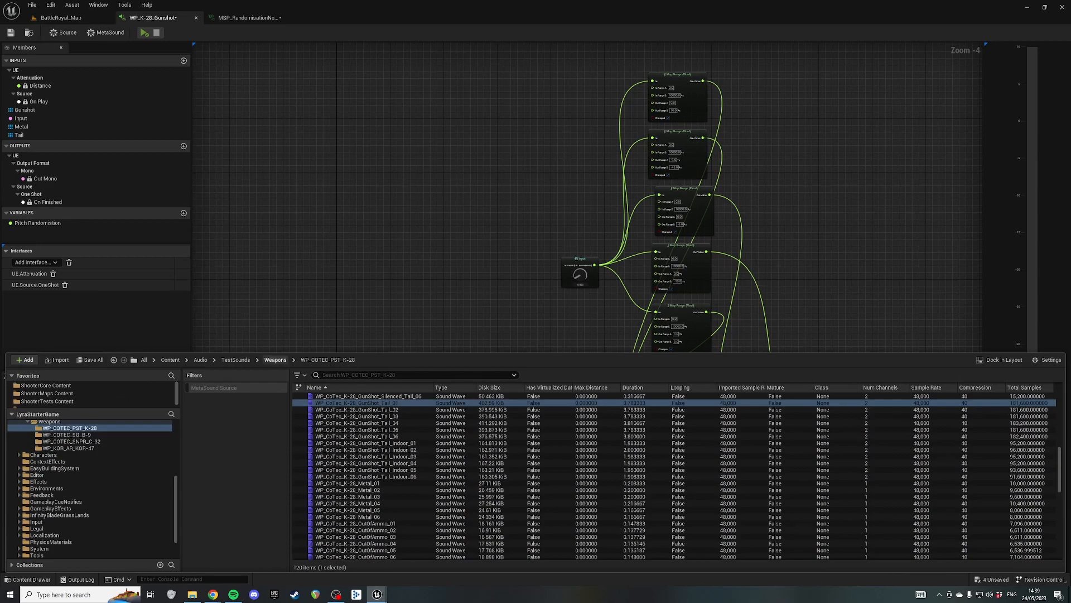
pyautogui.click(236, 360)
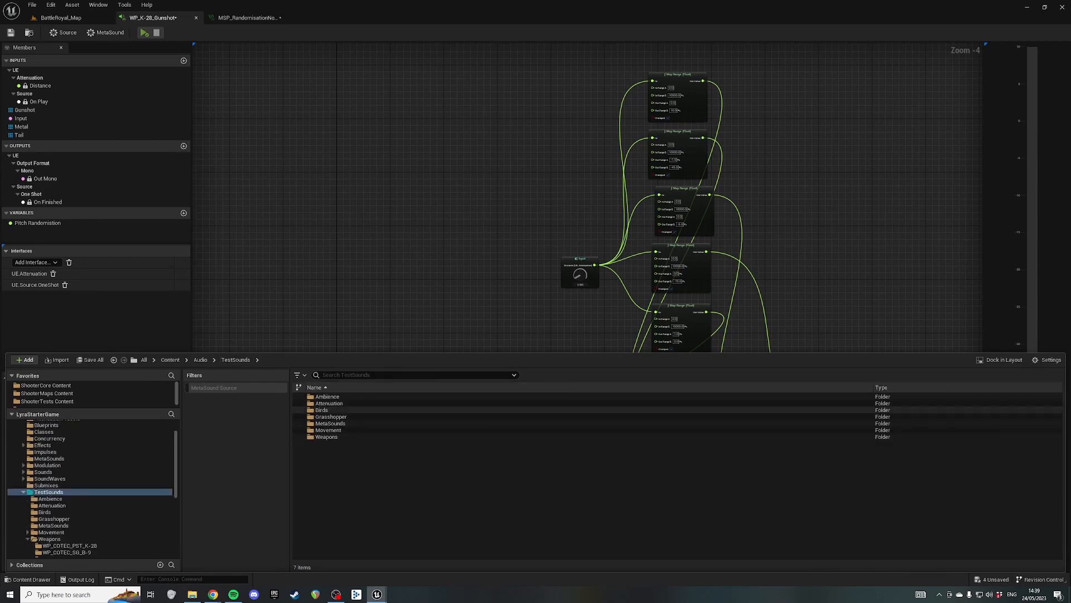
pyautogui.doubleClick(330, 423)
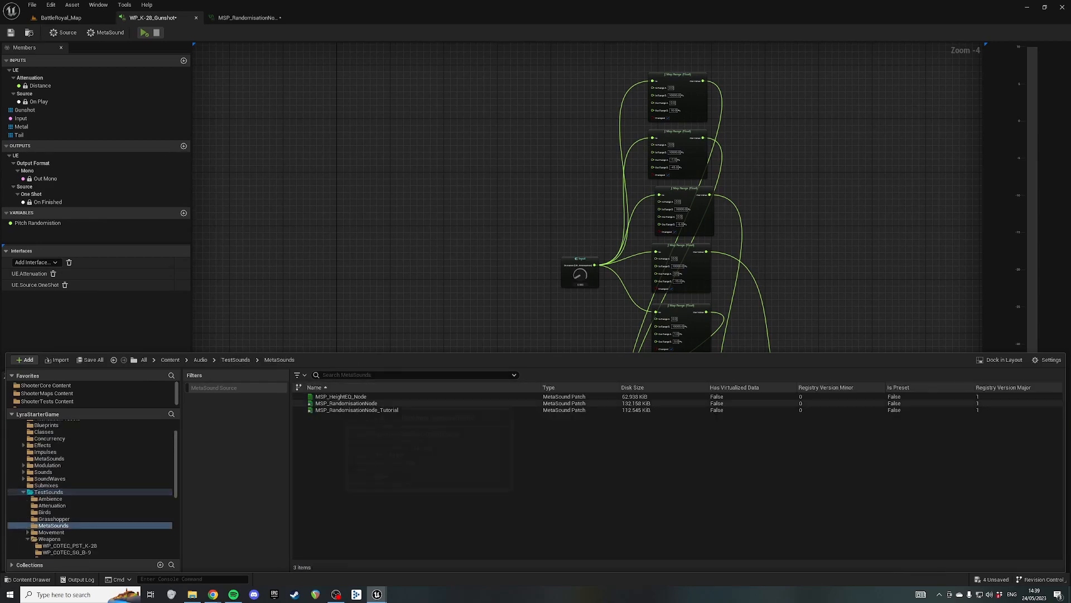
pyautogui.rightClick(363, 438)
pyautogui.moveTo(385, 274)
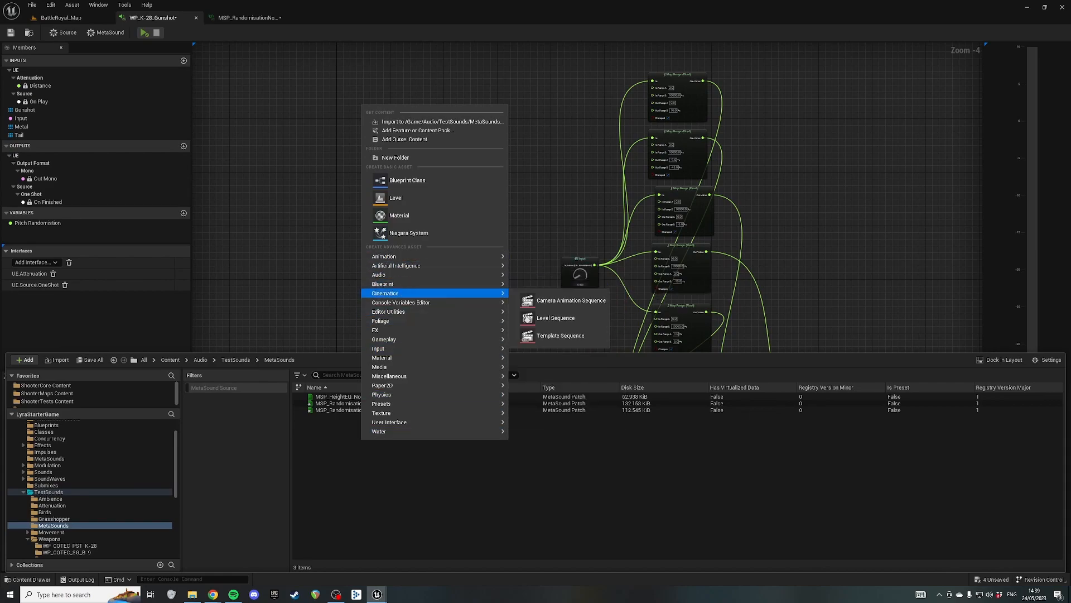
pyautogui.moveTo(534, 355)
pyautogui.click(614, 359)
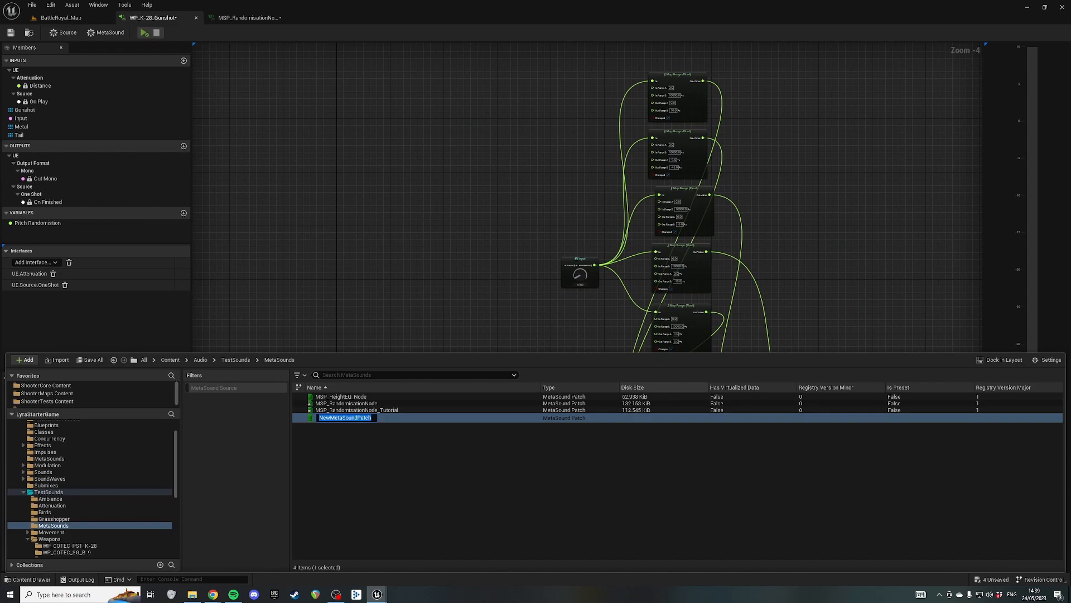
pyautogui.write('MSP_DistanceFil;')
pyautogui.press('BackSpace')
pyautogui.press('Return')
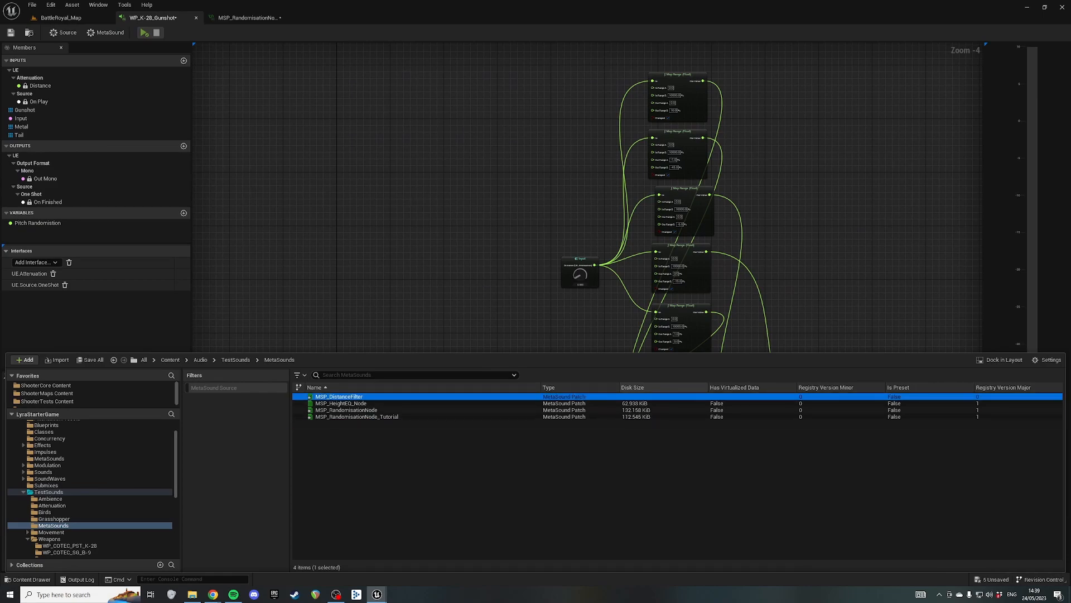
# - Rename the new distance filter patch as MSP_DistanceFilter_Tutorial
pyautogui.press('F2')
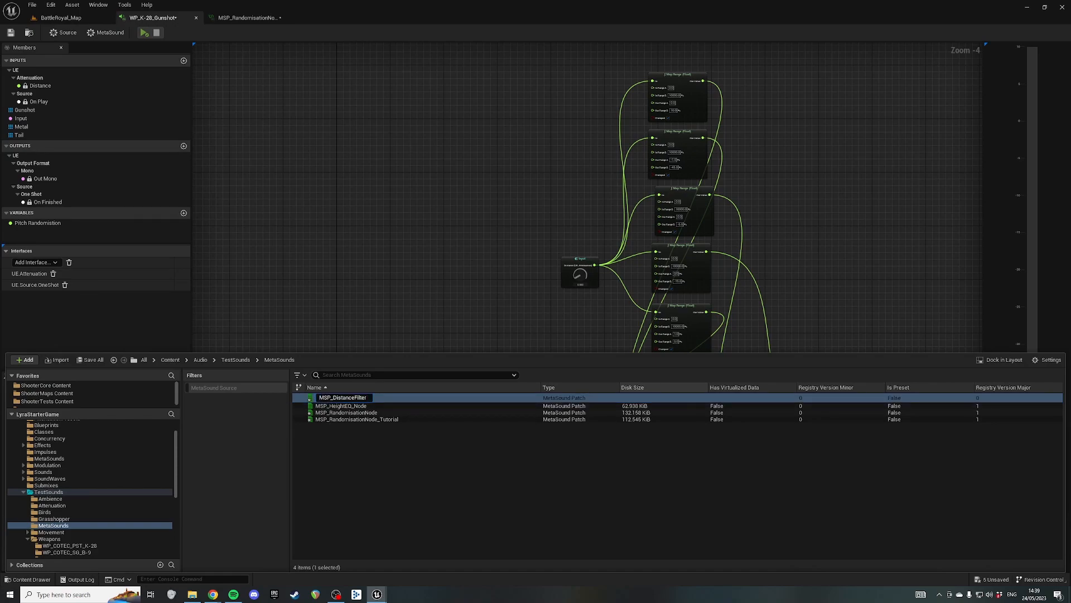
pyautogui.write('_Tutorial')
pyautogui.press('Return')
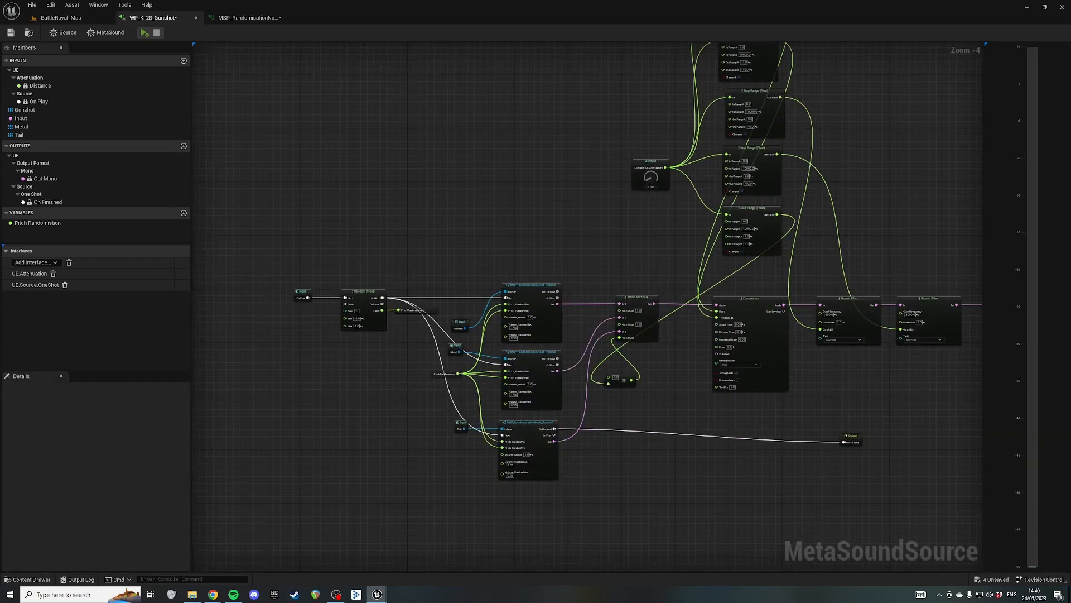
# - Copy the Distance input, the five Map Range nodes, Mono Mixer, Multiply, Compressor and both Biquad Filters from the gunshot graph
pyautogui.hotkey('ctrl', 'space')
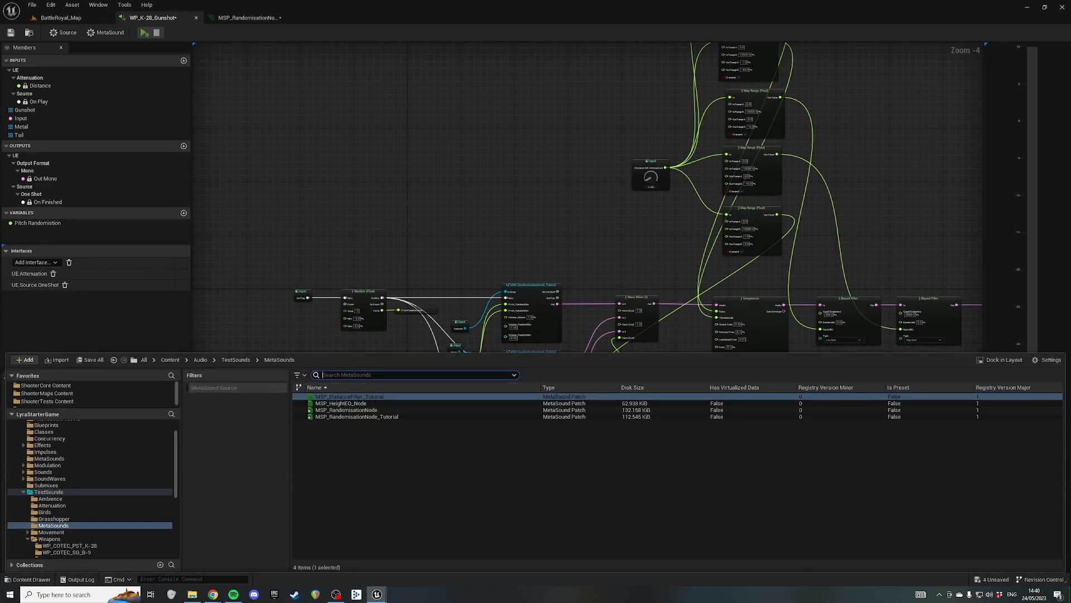
pyautogui.moveTo(654, 183); pyautogui.dragTo(502, 223, button='right')
pyautogui.scroll(-2, 502, 223)
pyautogui.moveTo(512, 110); pyautogui.dragTo(647, 322)
pyautogui.moveTo(417, 199); pyautogui.dragTo(339, 130, button='right')
pyautogui.scroll(3, 433, 259)
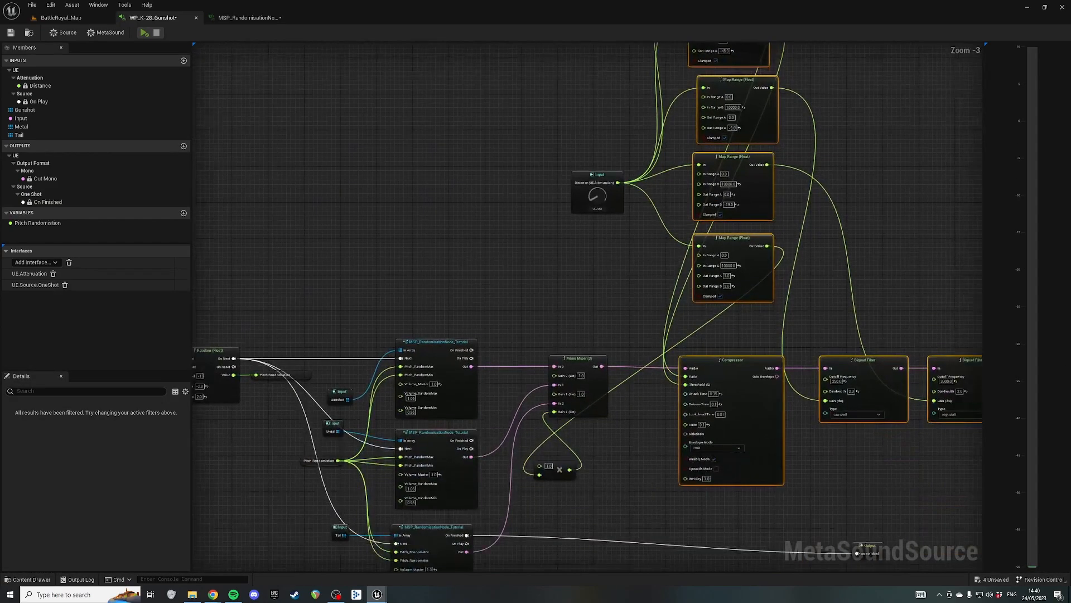
pyautogui.moveTo(619, 316); pyautogui.dragTo(498, 292, button='right')
pyautogui.scroll(-2, 499, 293)
pyautogui.moveTo(452, 85); pyautogui.dragTo(678, 374)
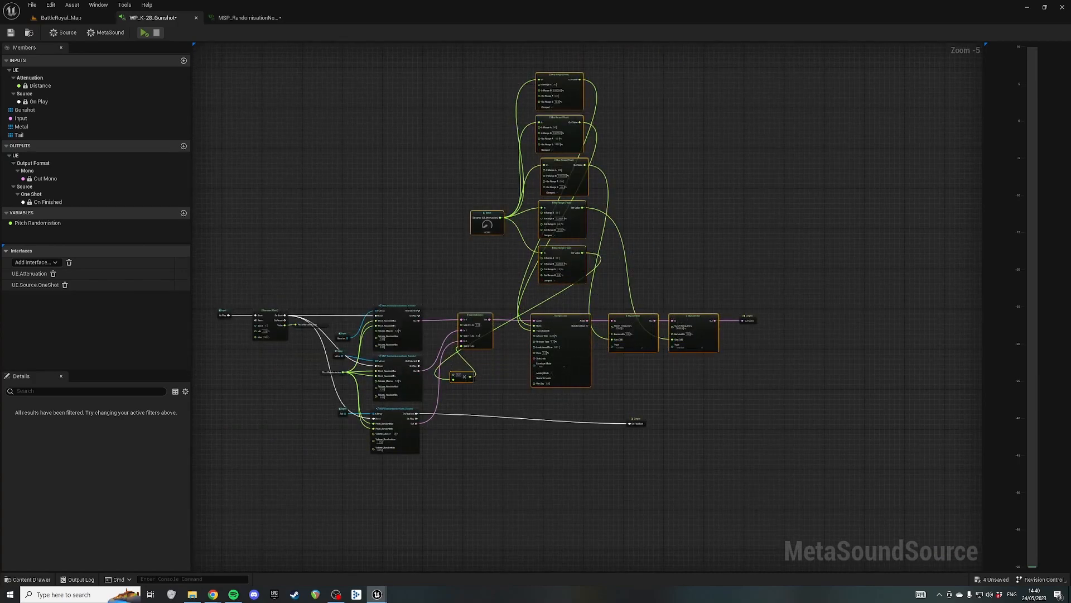
# - Open the MSP_DistanceFilter_Tutorial patch and paste the copied processing nodes into its graph
pyautogui.hotkey('ctrl', 'space')
pyautogui.doubleClick(365, 397)
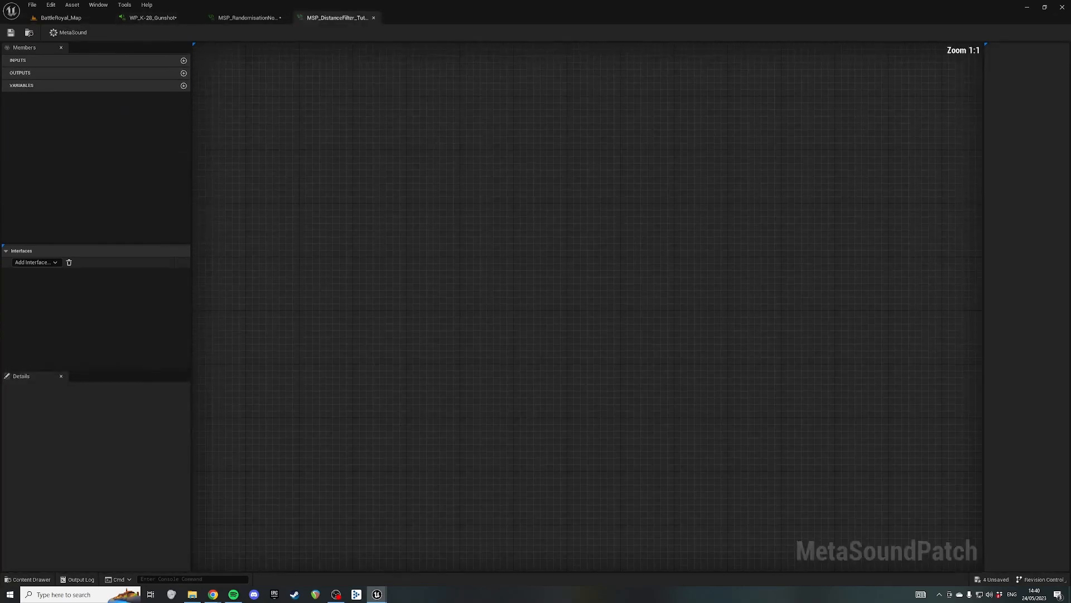
pyautogui.hotkey('ctrl', 'v')
pyautogui.moveTo(715, 218); pyautogui.dragTo(704, 174, button='right')
pyautogui.scroll(-2, 700, 220)
pyautogui.moveTo(446, 106); pyautogui.dragTo(462, 125, button='right')
pyautogui.moveTo(558, 391); pyautogui.dragTo(576, 243, button='right')
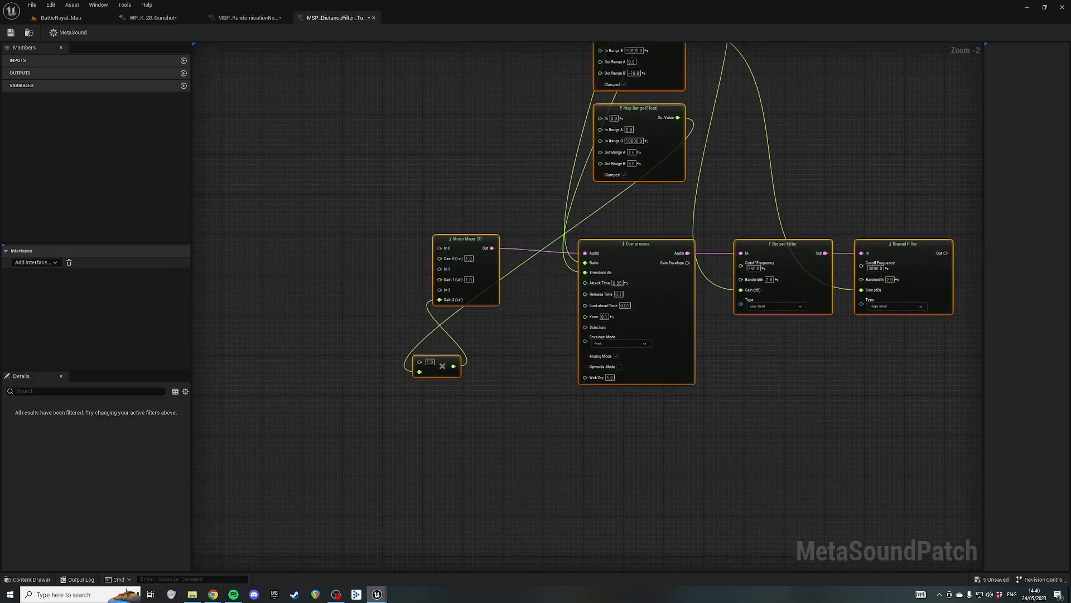
# - Place the tail-gain Map Range beneath the Multiply node and the low-shelf Map Range beneath the first Biquad Filter
pyautogui.moveTo(457, 130); pyautogui.dragTo(437, 146, button='right')
pyautogui.scroll(-1, 367, 114)
pyautogui.moveTo(375, 245); pyautogui.dragTo(855, 268)
pyautogui.moveTo(707, 157); pyautogui.dragTo(770, 206, button='right')
pyautogui.moveTo(472, 143); pyautogui.dragTo(457, 193, button='right')
pyautogui.moveTo(504, 114); pyautogui.dragTo(486, 250, button='right')
pyautogui.moveTo(586, 358); pyautogui.dragTo(612, 266, button='right')
pyautogui.moveTo(648, 307); pyautogui.dragTo(461, 486)
pyautogui.moveTo(511, 240); pyautogui.dragTo(420, 431, button='right')
pyautogui.moveTo(536, 300); pyautogui.dragTo(725, 303)
pyautogui.moveTo(549, 223); pyautogui.dragTo(670, 485)
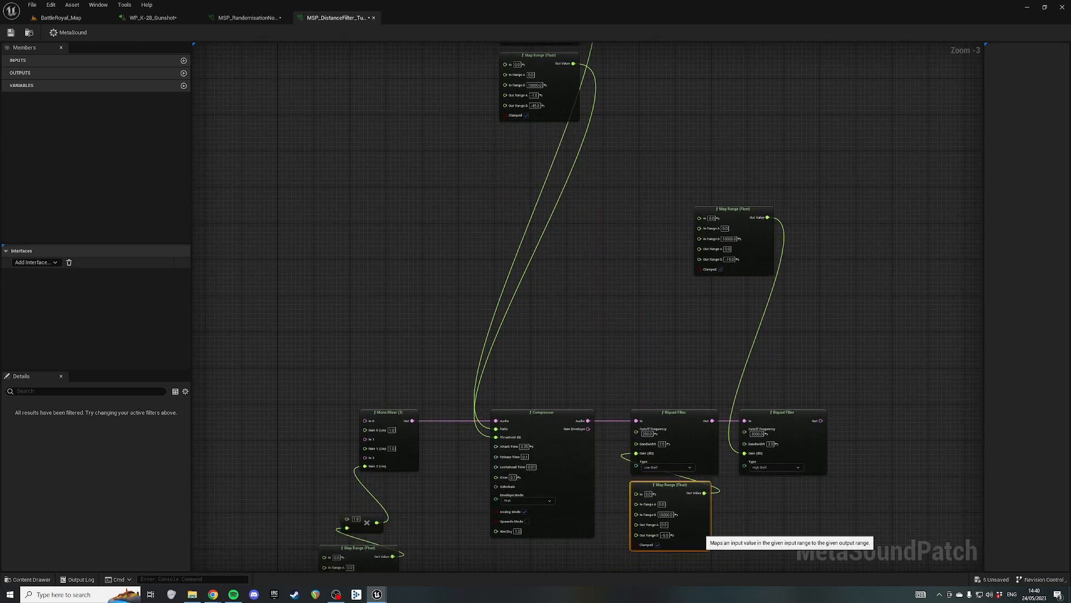
# - Place the high-shelf Map Range beneath the second Biquad Filter and the Ratio and Threshold Map Ranges beneath the Compressor
pyautogui.moveTo(734, 209); pyautogui.dragTo(761, 484)
pyautogui.moveTo(790, 526); pyautogui.dragTo(809, 462)
pyautogui.moveTo(711, 98); pyautogui.dragTo(726, 423, button='right')
pyautogui.moveTo(708, 423); pyautogui.dragTo(549, 273)
pyautogui.moveTo(589, 358); pyautogui.dragTo(626, 188, button='right')
pyautogui.moveTo(620, 187); pyautogui.dragTo(611, 510)
pyautogui.scroll(3, 611, 510)
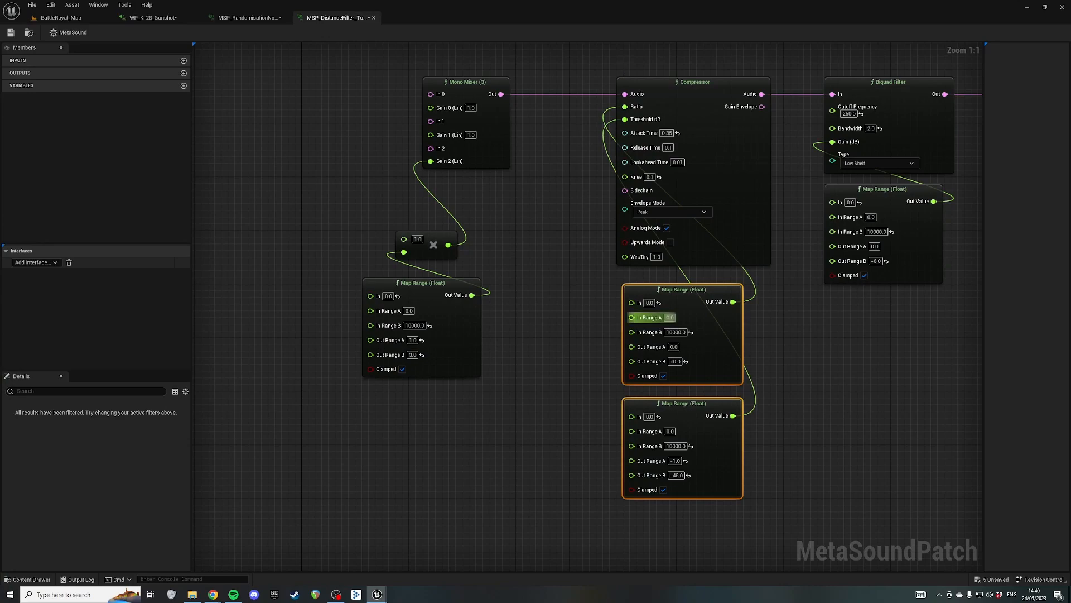
# - Promote the Mono Mixer's In 0 to a graph input named AudioIn_01
pyautogui.moveTo(633, 316); pyautogui.dragTo(740, 308, button='right')
pyautogui.moveTo(592, 207); pyautogui.dragTo(627, 308, button='right')
pyautogui.moveTo(573, 185); pyautogui.dragTo(459, 174)
pyautogui.click(556, 219)
pyautogui.click(105, 416)
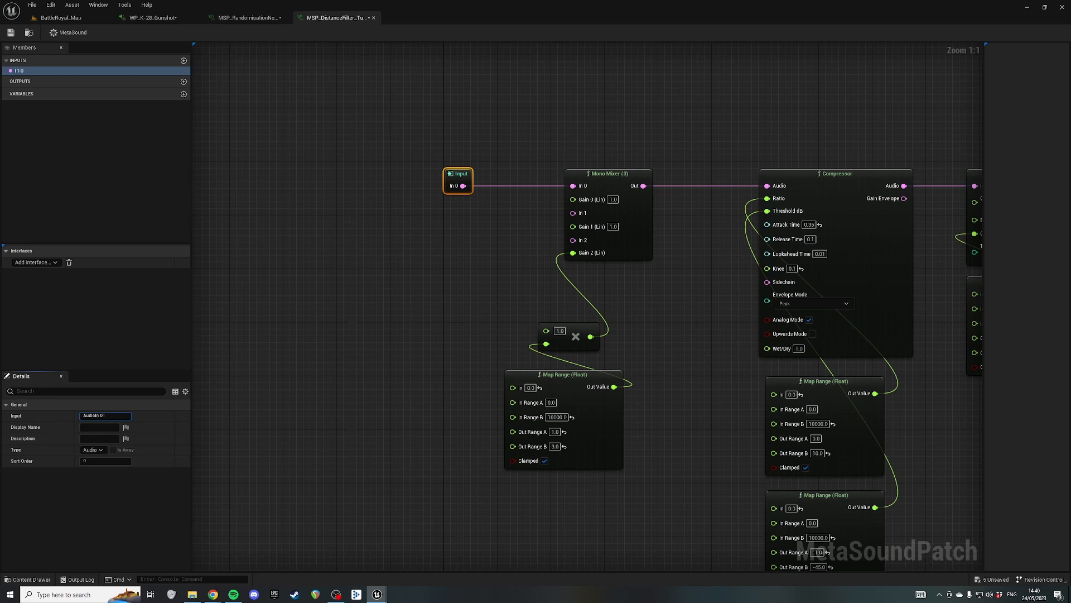
pyautogui.write('_')
pyautogui.press('Return')
# - Promote the Mono Mixer's In 1 to a graph input named AudioIn_02
pyautogui.moveTo(573, 213); pyautogui.dragTo(453, 213)
pyautogui.write('promote')
pyautogui.press('Return')
pyautogui.press('BackSpace')
pyautogui.write('2')
pyautogui.press('Return')
# - Promote the Mono Mixer's In 2 to a graph input named AudioIn_03
pyautogui.moveTo(573, 240); pyautogui.dragTo(453, 260)
pyautogui.click(104, 416)
pyautogui.write('AudioIn_01')
pyautogui.press('BackSpace')
pyautogui.write('3')
pyautogui.press('Return')
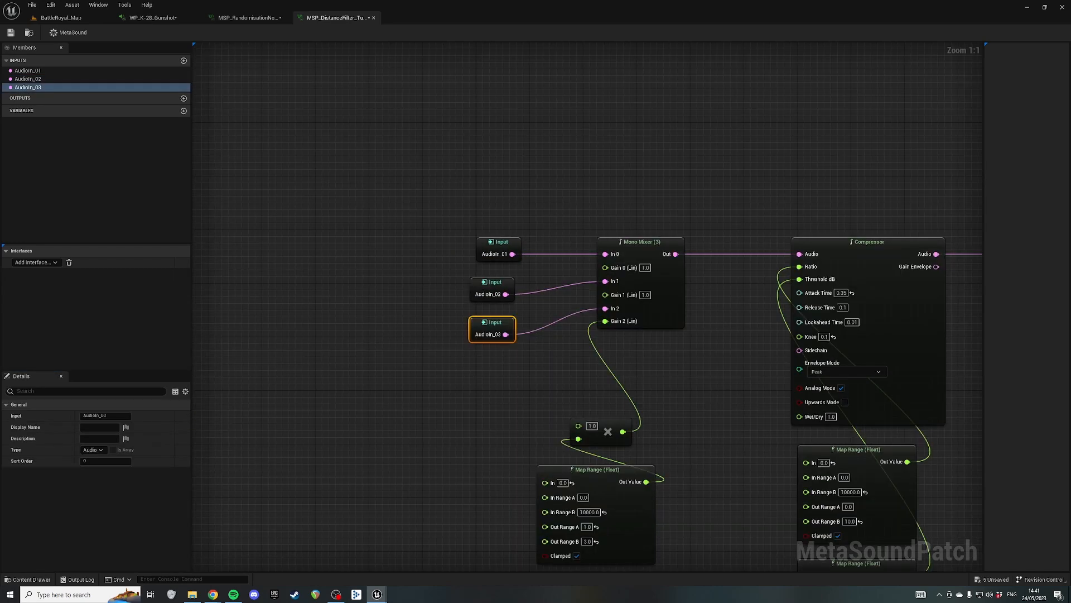
# - Rename the third audio input as AudioTail_03 and the second as MetalAudio_02
pyautogui.moveTo(529, 397); pyautogui.dragTo(630, 502)
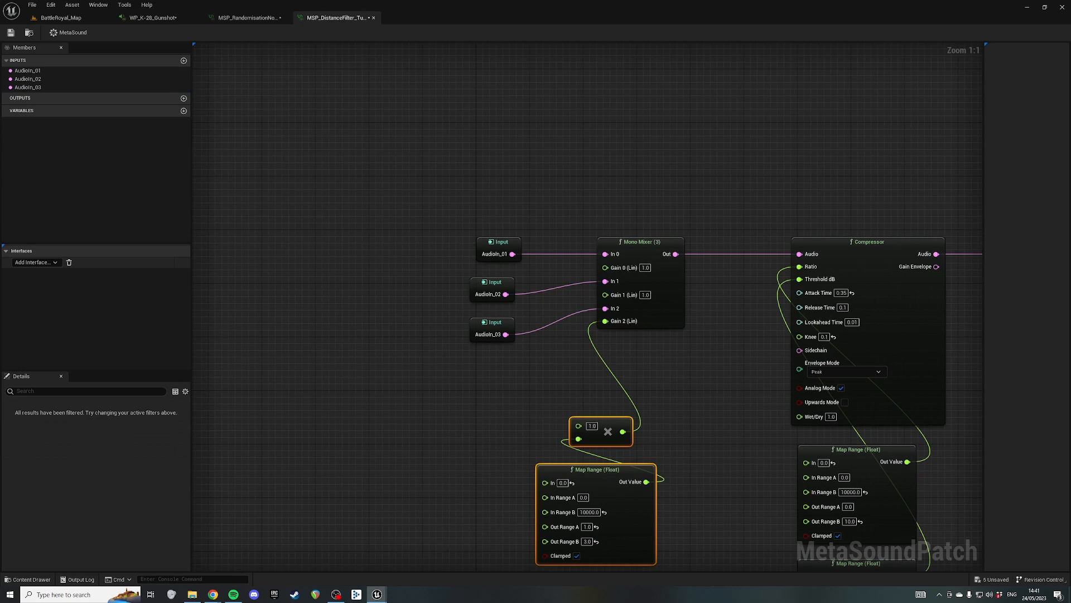
pyautogui.click(490, 326)
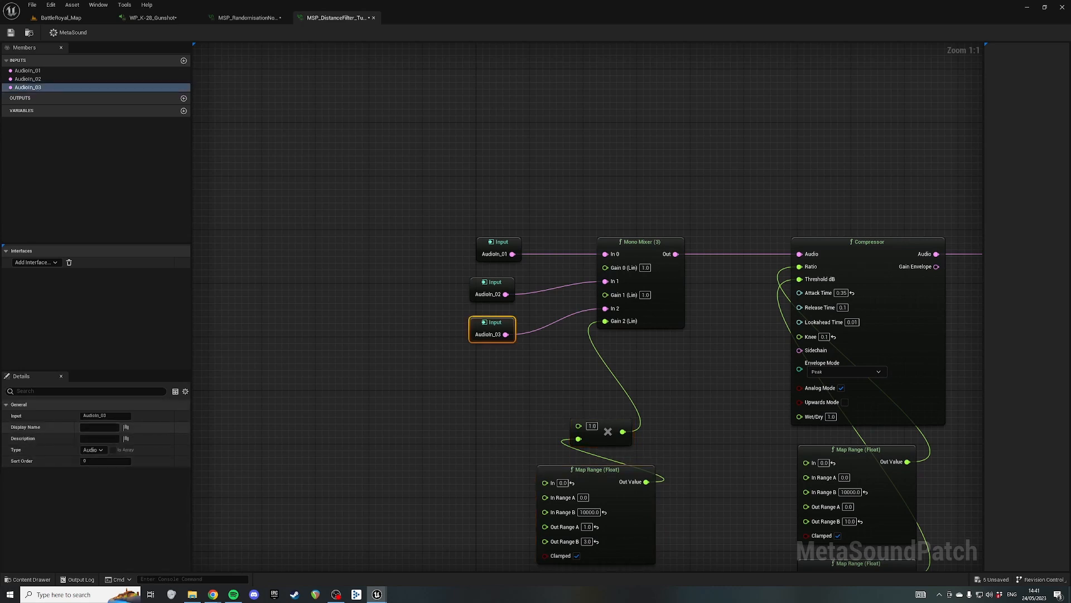
pyautogui.doubleClick(91, 415)
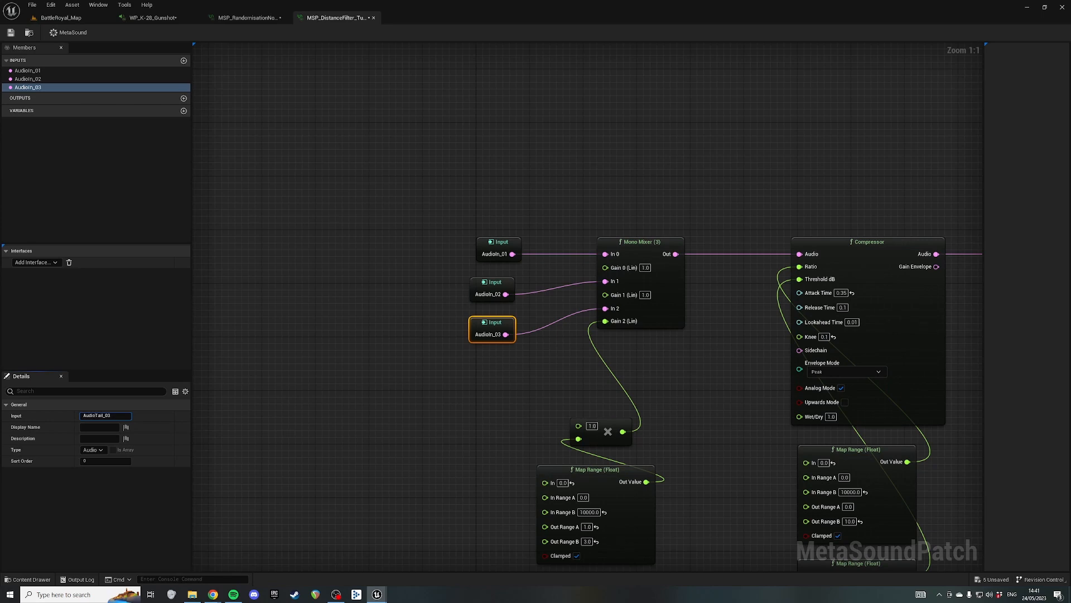
pyautogui.press('Return')
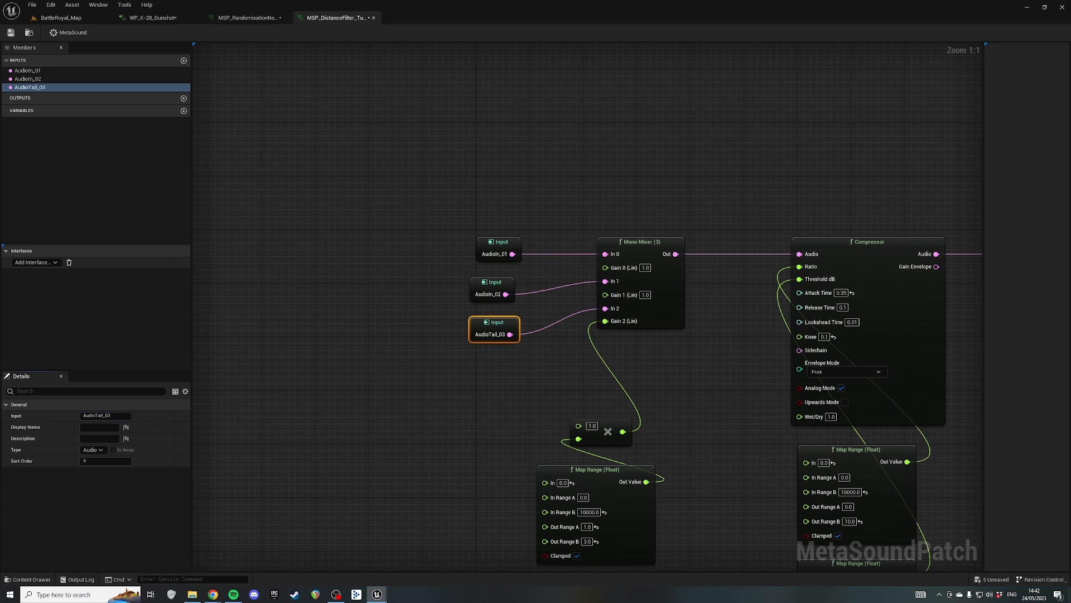
pyautogui.click(492, 282)
pyautogui.write('tal')
pyautogui.press('Return')
# - Rename the three audio inputs as Audio_Gunshot_01, Audio_Metal_02 and Audio_Tail_03
pyautogui.click(498, 243)
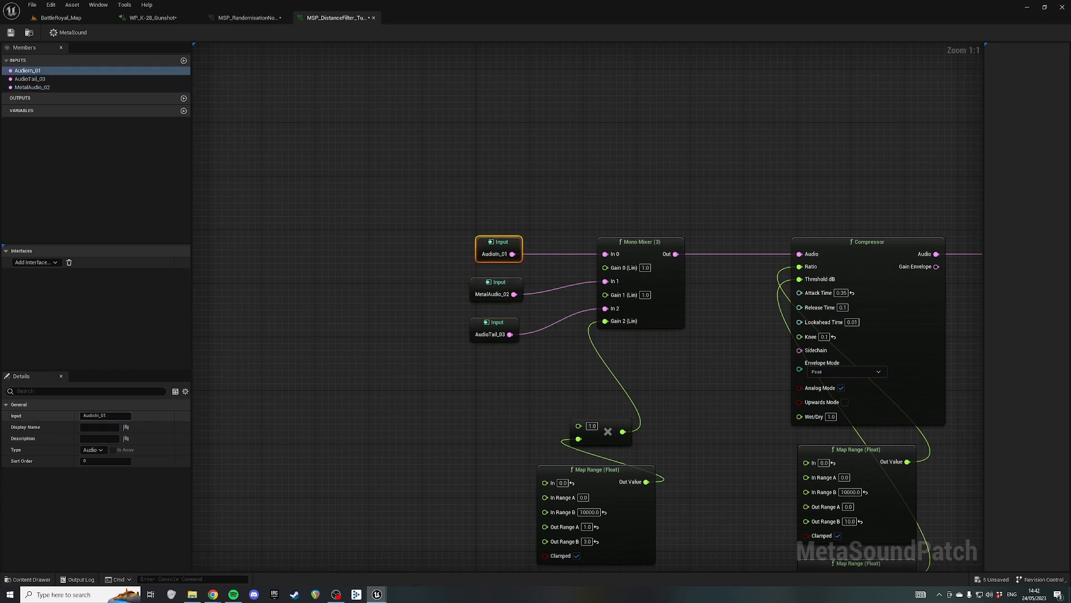
pyautogui.press('Return')
pyautogui.click(496, 283)
pyautogui.write('etal')
pyautogui.press('Return')
pyautogui.click(494, 323)
pyautogui.click(95, 416)
pyautogui.write('_')
pyautogui.press('Return')
# - Try replacing the three-input Mono Mixer with one that has more inputs, and undo the replacement
pyautogui.click(357, 357)
pyautogui.moveTo(608, 433); pyautogui.dragTo(553, 394)
pyautogui.click(641, 312)
pyautogui.press('Delete')
pyautogui.rightClick(629, 214)
pyautogui.write('mixe')
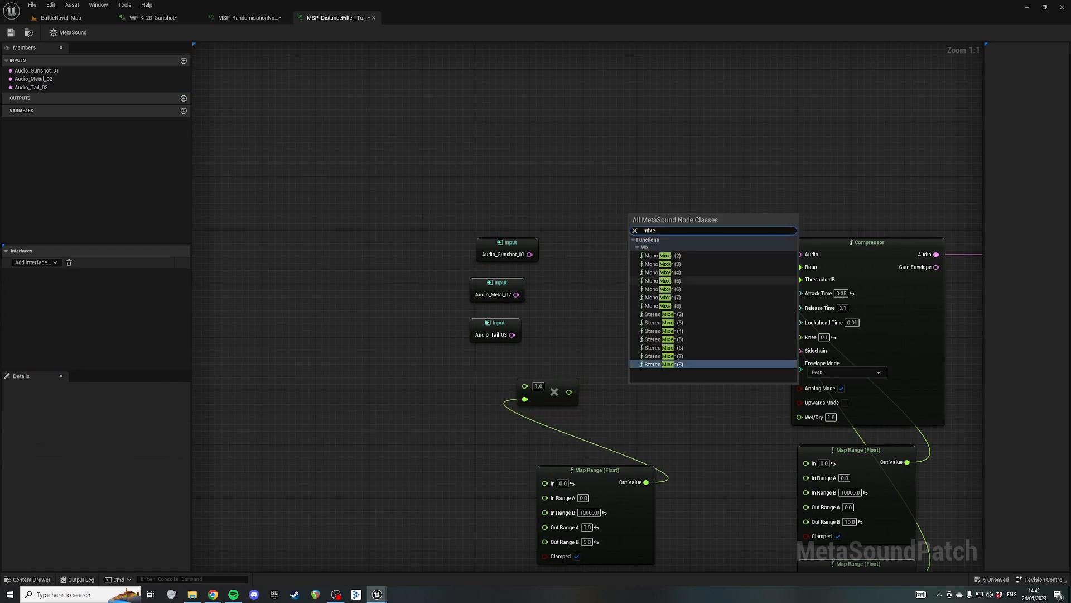
pyautogui.click(663, 298)
pyautogui.press('Delete')
pyautogui.hotkey('ctrl', 'z')
pyautogui.hotkey('ctrl', 'z')
pyautogui.hotkey('ctrl', 'z')
# - Line up the Multiply node and the metal and tail inputs beside the Mono Mixer, and save the patch
pyautogui.moveTo(664, 313); pyautogui.dragTo(747, 296, button='right')
pyautogui.moveTo(638, 376); pyautogui.dragTo(644, 383)
pyautogui.moveTo(725, 358); pyautogui.dragTo(625, 434, button='right')
pyautogui.moveTo(482, 344); pyautogui.dragTo(489, 344)
pyautogui.moveTo(480, 384); pyautogui.dragTo(487, 384)
pyautogui.click(95, 415)
pyautogui.click(358, 357)
pyautogui.hotkey('ctrl', 's')
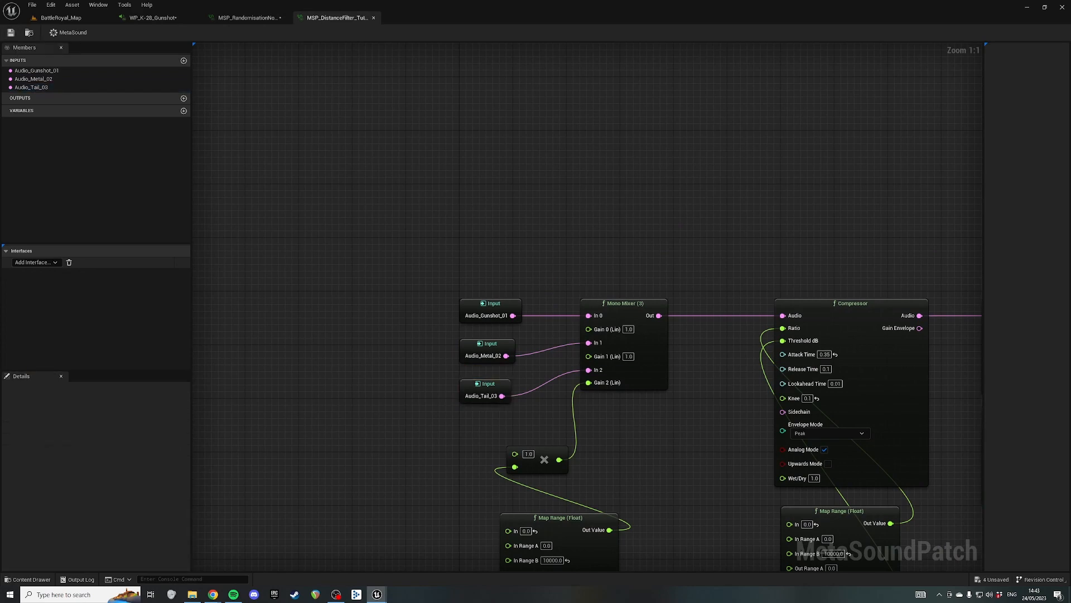
# - Rename the gunshot input as 01_Audio_Gunshot
pyautogui.click(491, 303)
pyautogui.click(106, 416)
pyautogui.press('BackSpace')
pyautogui.press('BackSpace')
pyautogui.press('BackSpace')
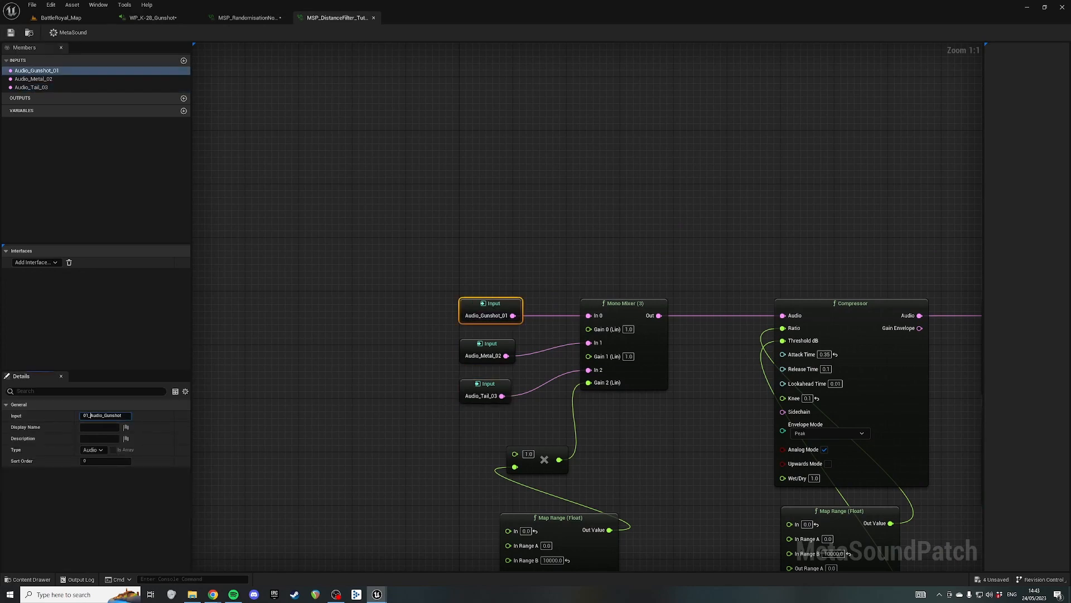
pyautogui.press('Return')
# - Rename the metal input as 02_Audio_Metal and the tail input as 03_Audio_Tail
pyautogui.click(487, 344)
pyautogui.moveTo(110, 416)
pyautogui.mouseDown()
pyautogui.moveTo(120, 416)
pyautogui.moveTo(107, 416)
pyautogui.mouseUp()
pyautogui.press('BackSpace')
pyautogui.press('Return')
pyautogui.write('02_')
pyautogui.click(487, 384)
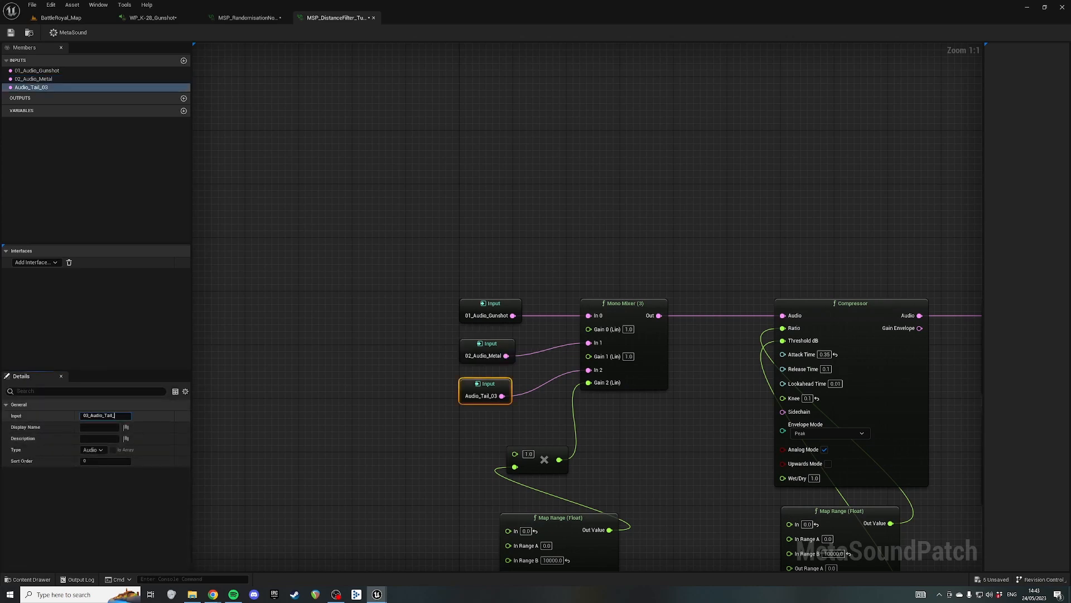
pyautogui.press('Delete')
pyautogui.click(413, 346)
pyautogui.moveTo(425, 279); pyautogui.dragTo(491, 362)
pyautogui.click(413, 346)
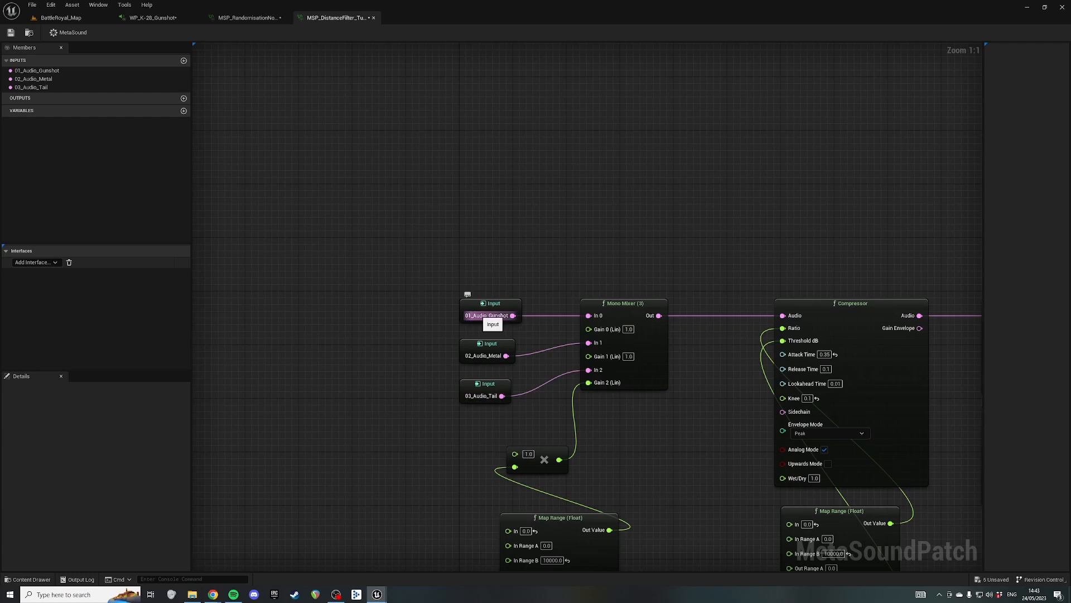
pyautogui.moveTo(536, 414); pyautogui.dragTo(487, 314)
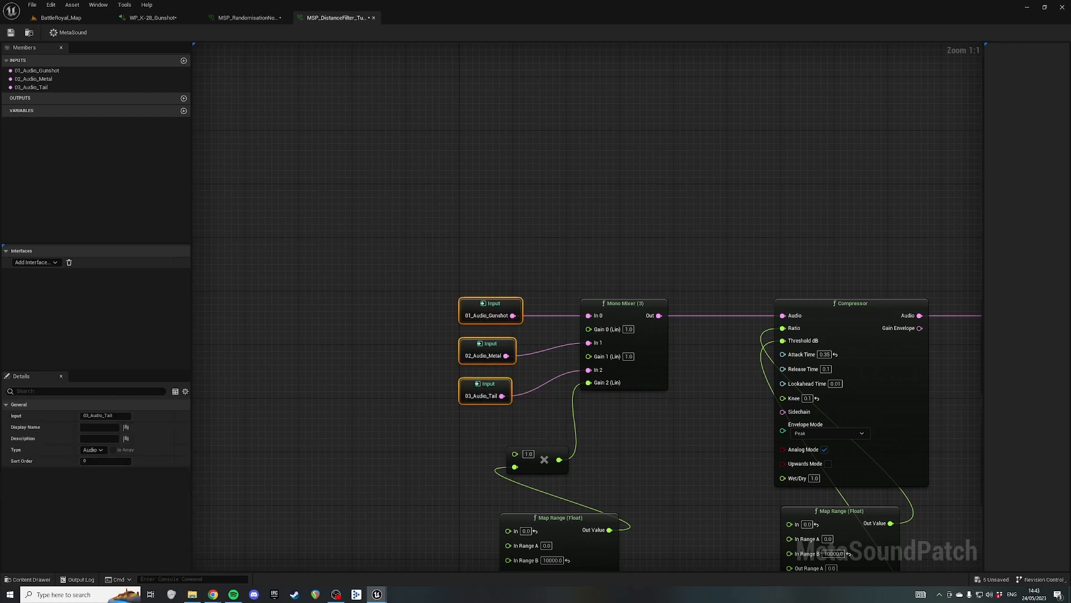
pyautogui.click(37, 70)
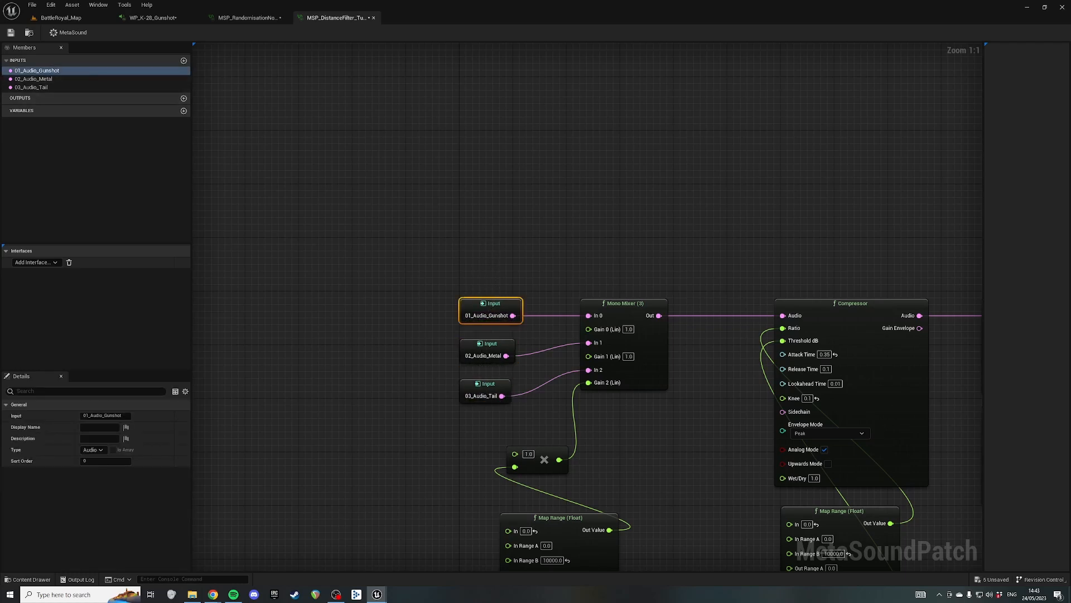
pyautogui.click(95, 162)
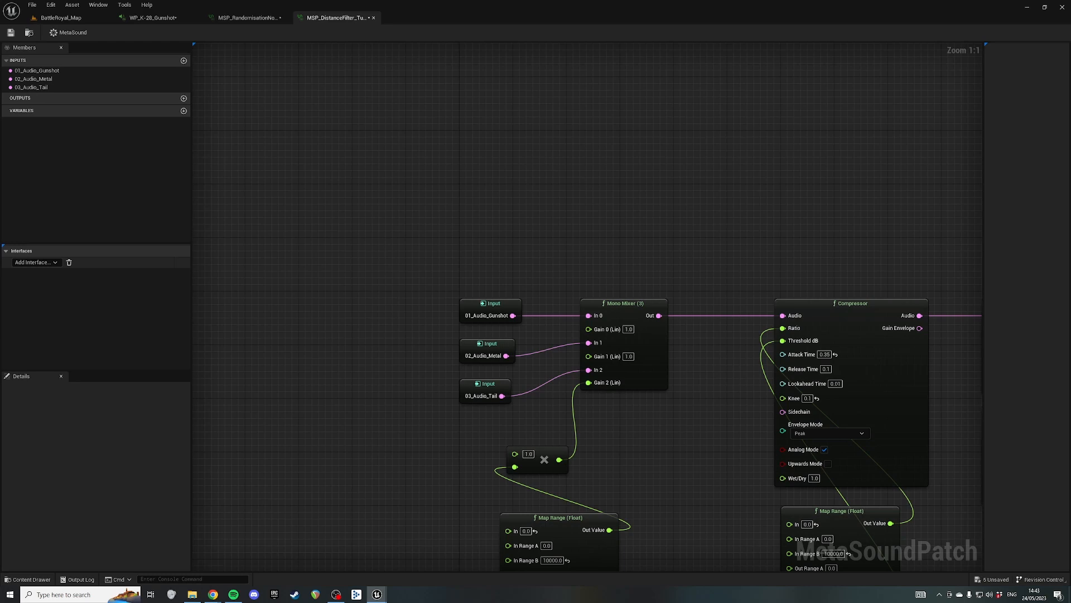
# - Examine the randomisation patch and how its nodes are wired into the Mono Mixer in the gunshot MetaSound
pyautogui.click(248, 18)
pyautogui.moveTo(586, 137); pyautogui.dragTo(522, 181, button='right')
pyautogui.click(153, 18)
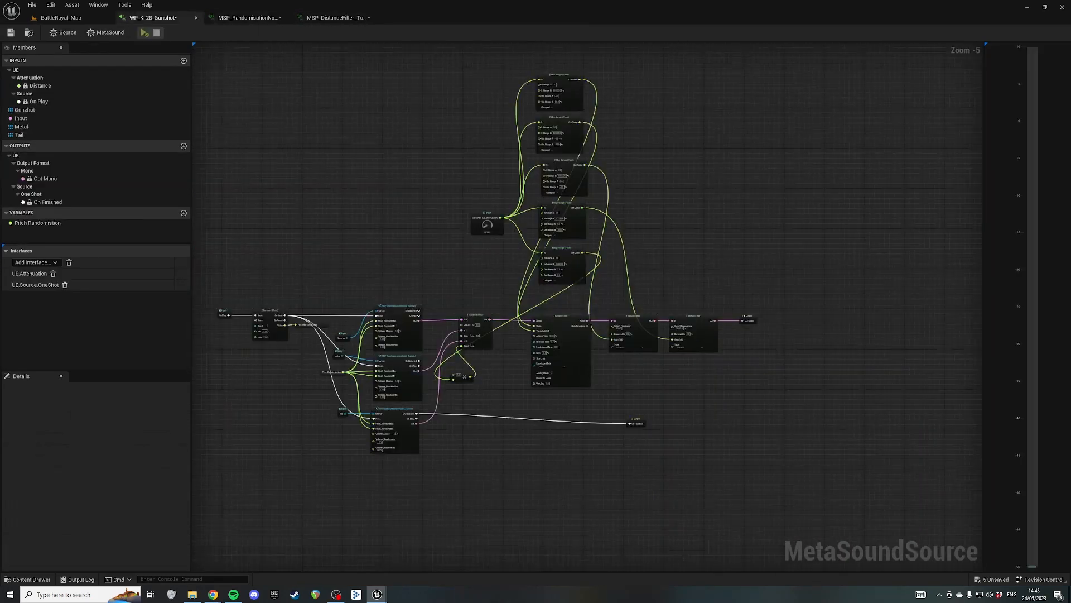
pyautogui.moveTo(344, 333); pyautogui.dragTo(516, 343, button='right')
pyautogui.scroll(4, 515, 343)
pyautogui.click(624, 290)
pyautogui.moveTo(623, 291); pyautogui.dragTo(640, 260, button='right')
pyautogui.scroll(1, 640, 260)
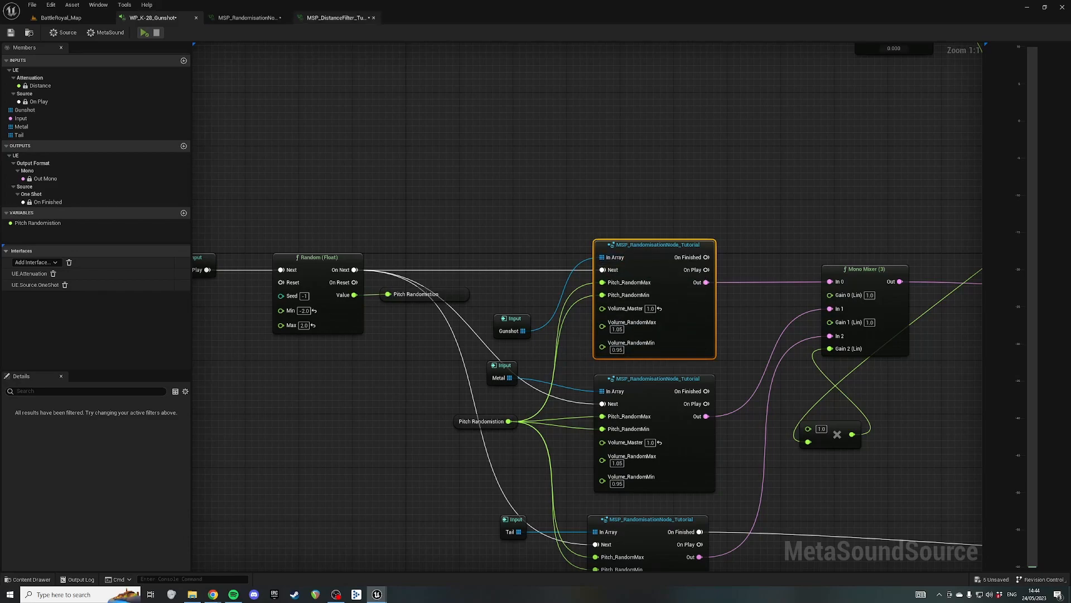
# - Add the UE.Attenuation interface to the distance filter patch and place its Distance input in the graph
pyautogui.click(336, 18)
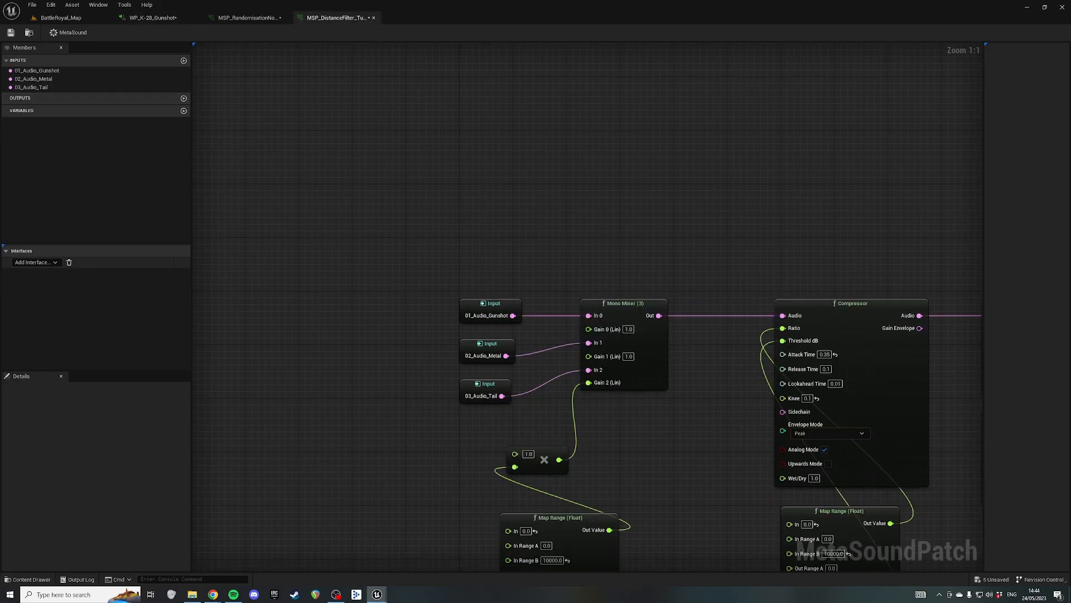
pyautogui.moveTo(588, 306); pyautogui.dragTo(582, 319, button='right')
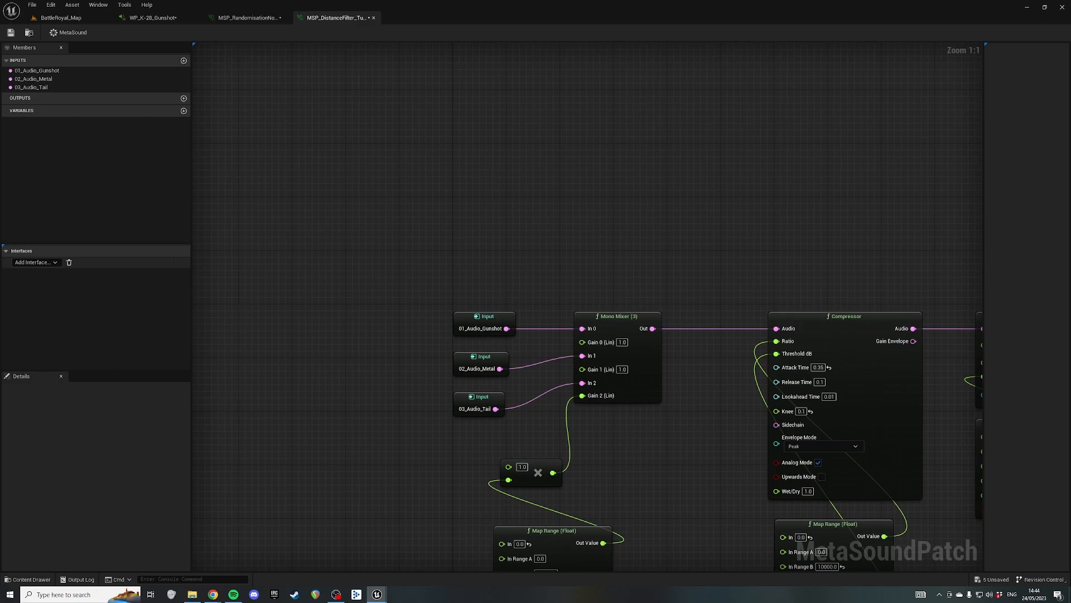
pyautogui.click(34, 263)
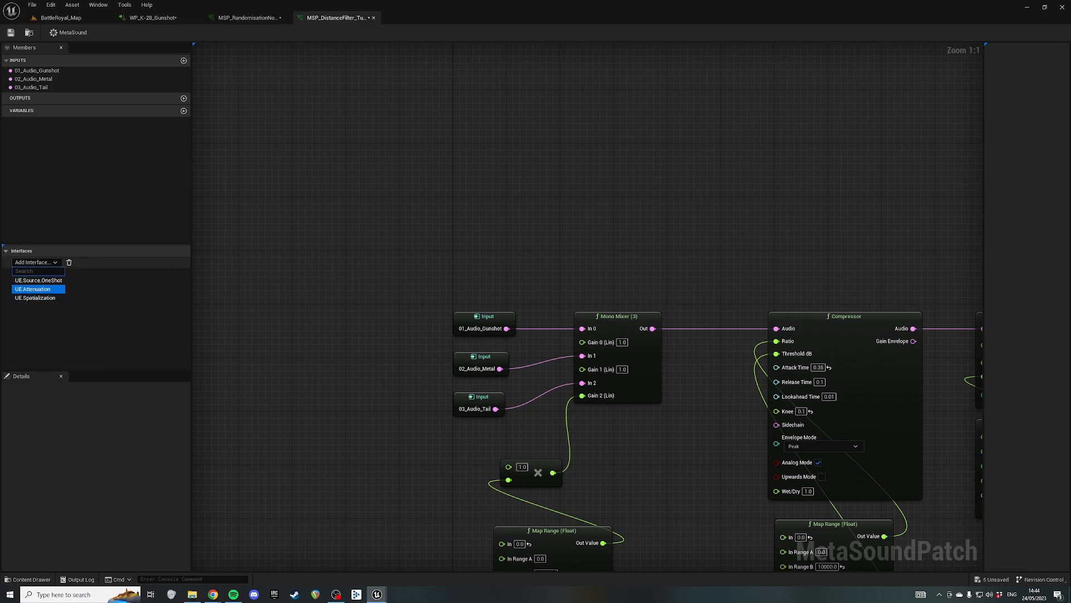
pyautogui.click(32, 290)
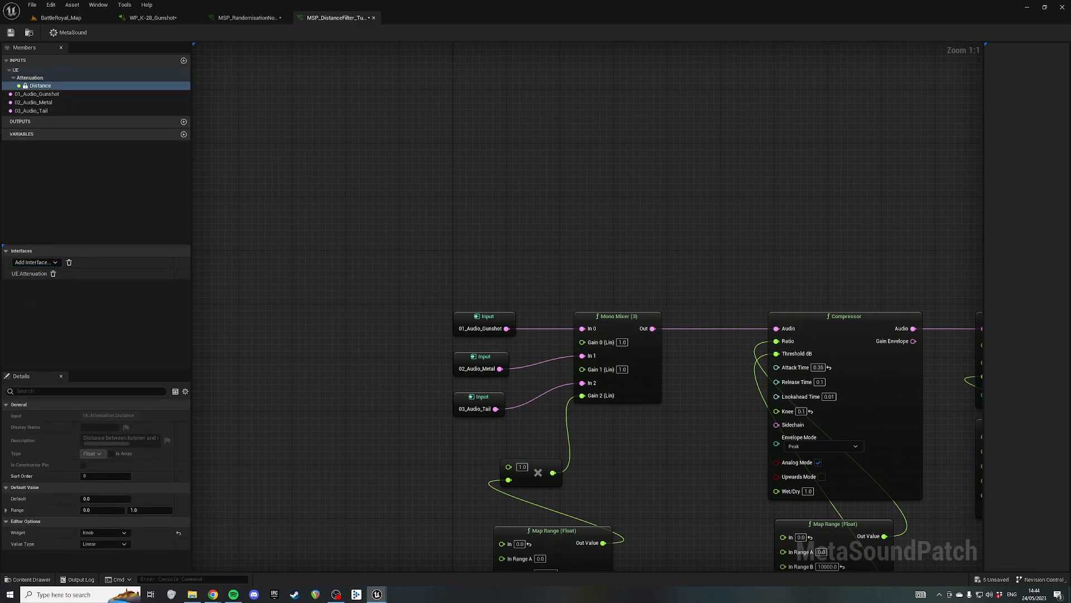
pyautogui.moveTo(24, 86); pyautogui.dragTo(351, 185)
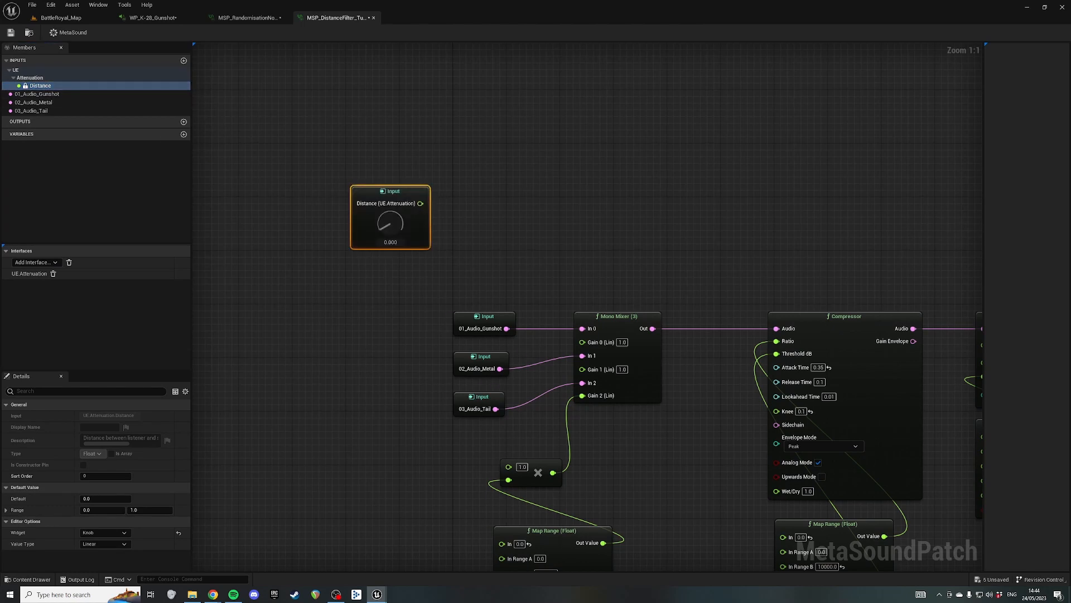
# - Wire separate Distance inputs directly into the tail gain's Map Range and the compressor ratio's Map Range
pyautogui.moveTo(446, 268); pyautogui.dragTo(525, 161, button='right')
pyautogui.moveTo(499, 96); pyautogui.dragTo(581, 436)
pyautogui.moveTo(580, 436); pyautogui.dragTo(437, 470, button='right')
pyautogui.moveTo(326, 119); pyautogui.dragTo(374, 459)
pyautogui.click(612, 441)
pyautogui.moveTo(612, 441); pyautogui.dragTo(653, 325, button='right')
pyautogui.click(414, 342)
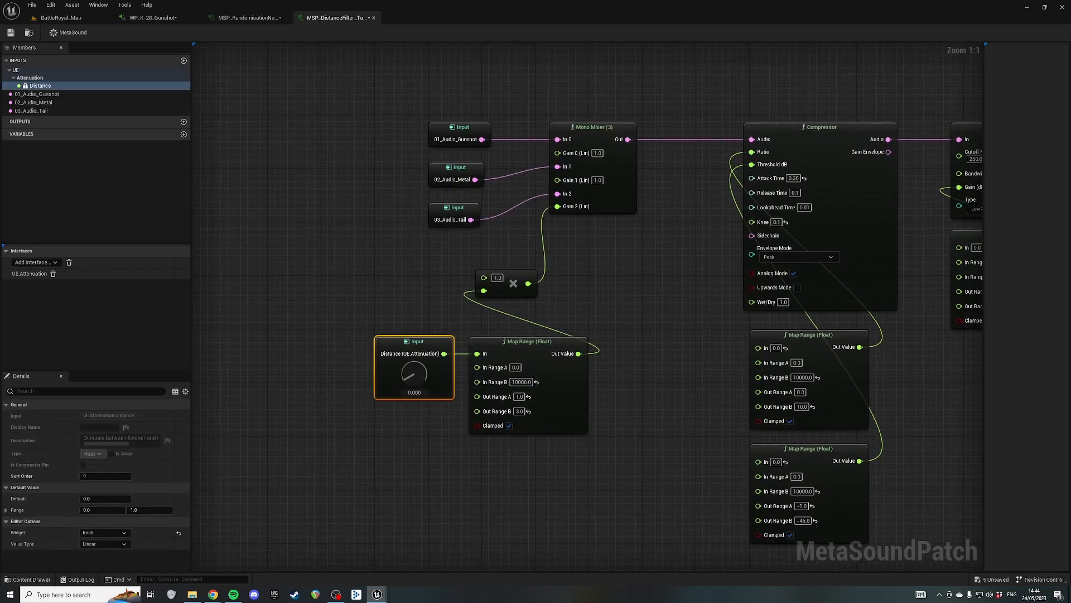
pyautogui.hotkey('ctrl', 'v')
pyautogui.moveTo(685, 521); pyautogui.dragTo(760, 347)
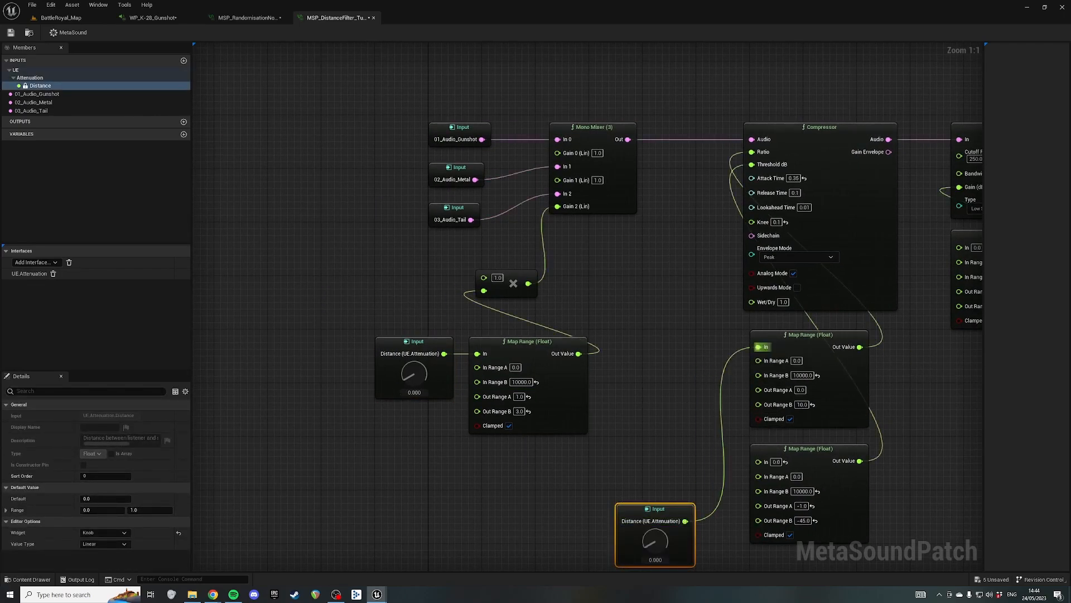
pyautogui.moveTo(655, 508); pyautogui.dragTo(700, 336)
pyautogui.moveTo(661, 447); pyautogui.dragTo(653, 443, button='right')
# - Add another copy of the Distance input and promote its output to a graph variable
pyautogui.hotkey('ctrl', 'v')
pyautogui.moveTo(658, 444); pyautogui.dragTo(510, 463)
pyautogui.click(558, 335)
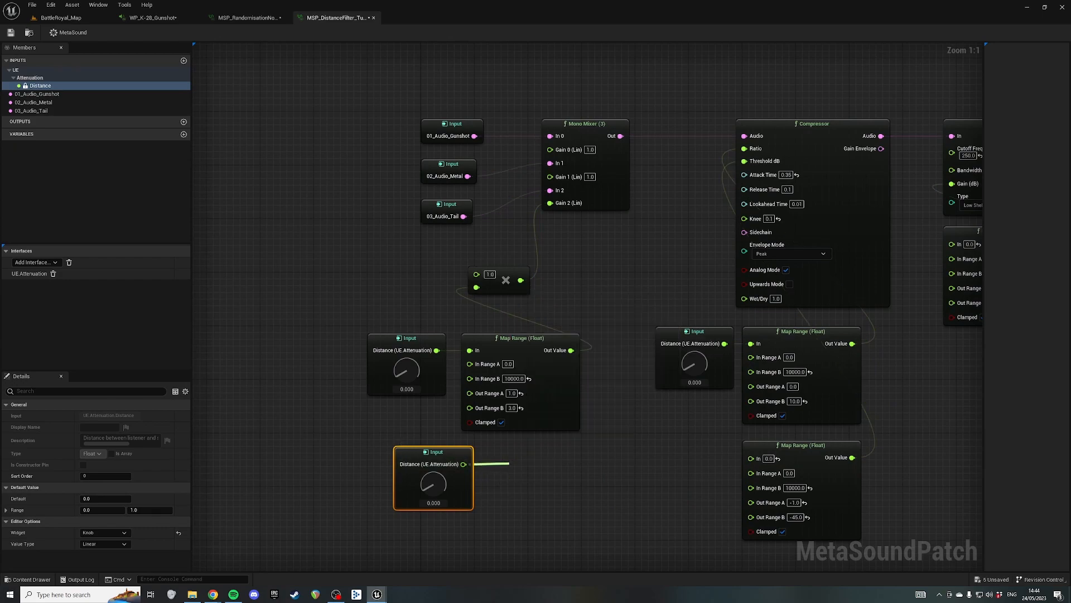
pyautogui.rightClick(583, 270)
pyautogui.moveTo(554, 471); pyautogui.dragTo(553, 468)
# - Delete the two Distance inputs wired directly to the tail and compressor Map Range nodes
pyautogui.moveTo(660, 273); pyautogui.dragTo(692, 352)
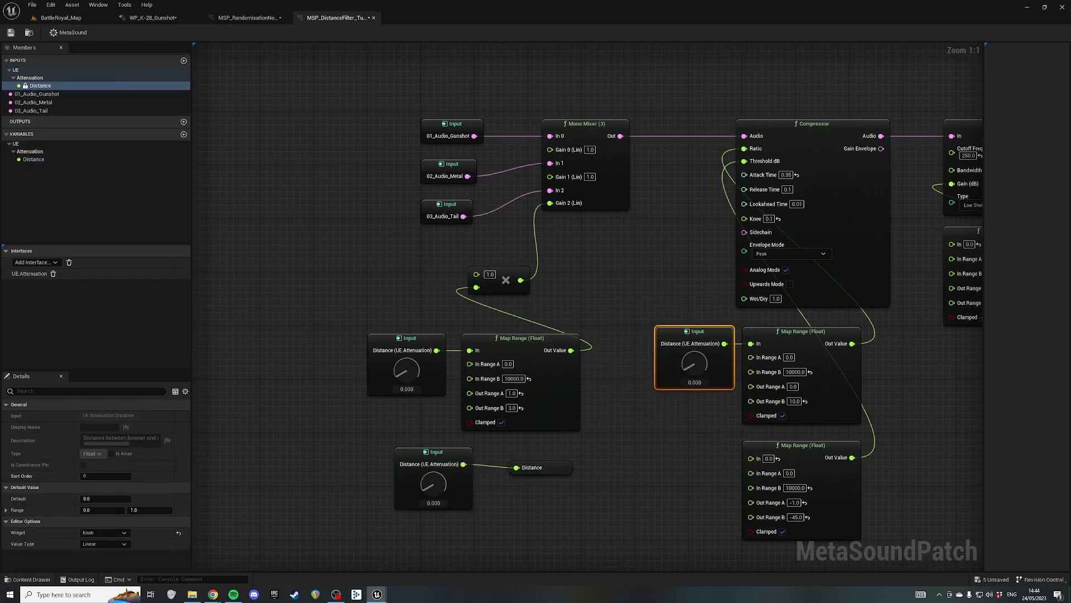
pyautogui.press('Delete')
pyautogui.click(414, 341)
pyautogui.press('Delete')
# - Move the remaining Distance input and its variable node above the three audio inputs
pyautogui.moveTo(516, 468); pyautogui.dragTo(542, 462)
pyautogui.click(513, 499)
pyautogui.click(433, 453)
pyautogui.moveTo(627, 491); pyautogui.dragTo(431, 464)
pyautogui.moveTo(430, 455); pyautogui.dragTo(411, 85)
pyautogui.click(475, 159)
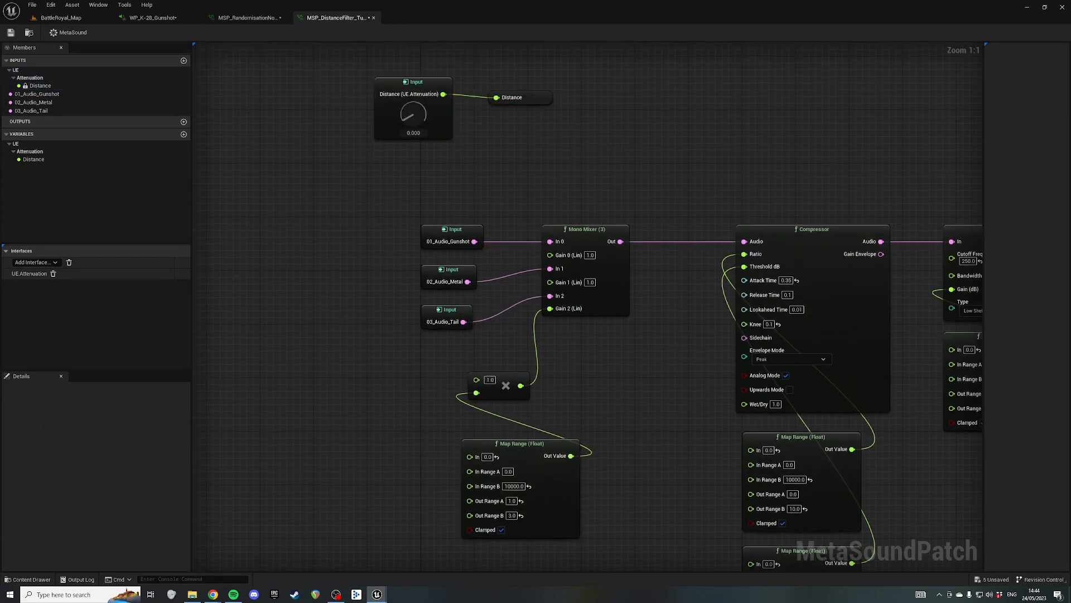
# - Place the Distance variable beside the tail gain's Map Range and connect it to In
pyautogui.moveTo(33, 159); pyautogui.dragTo(424, 457)
pyautogui.click(392, 423)
pyautogui.moveTo(421, 433); pyautogui.dragTo(421, 471)
# - Paste a copy of the Distance variable and connect it to In on both compressor Map Range nodes
pyautogui.hotkey('ctrl', 'v')
pyautogui.moveTo(726, 445); pyautogui.dragTo(751, 450)
pyautogui.moveTo(692, 502); pyautogui.dragTo(653, 394, button='right')
pyautogui.hotkey('ctrl', 'v')
pyautogui.moveTo(676, 456); pyautogui.dragTo(712, 456)
pyautogui.press('Delete')
pyautogui.moveTo(647, 337); pyautogui.dragTo(713, 456)
pyautogui.moveTo(638, 333); pyautogui.dragTo(657, 407)
pyautogui.click(876, 385)
pyautogui.moveTo(893, 379); pyautogui.dragTo(647, 366, button='right')
# - Paste two more Distance variables and connect them to the Map Range nodes of the low shelf and high shelf filters
pyautogui.hotkey('ctrl', 'v')
pyautogui.moveTo(716, 371); pyautogui.dragTo(710, 327)
pyautogui.click(794, 368)
pyautogui.hotkey('ctrl', 'v')
pyautogui.moveTo(823, 375); pyautogui.dragTo(835, 221)
pyautogui.rightClick(831, 304)
pyautogui.click(792, 346)
pyautogui.click(808, 375)
# - Straighten the connection between the Distance input and its variable, and undo the accidental change to the input's default
pyautogui.moveTo(447, 223); pyautogui.dragTo(877, 494, button='right')
pyautogui.click(558, 231)
pyautogui.click(619, 215)
pyautogui.click(686, 245)
pyautogui.moveTo(531, 199); pyautogui.dragTo(665, 267)
pyautogui.press('q')
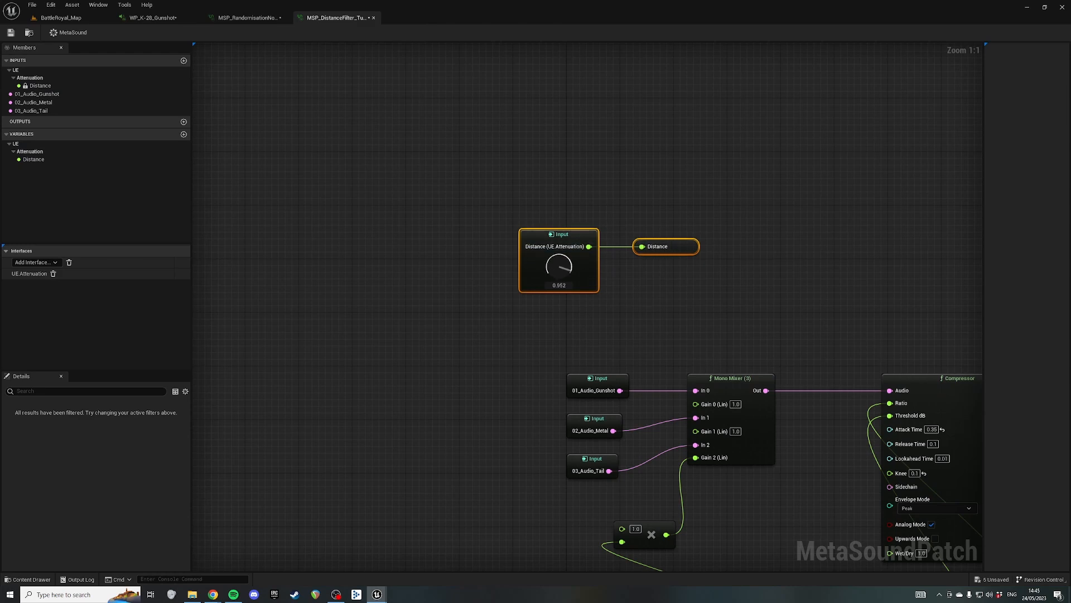
pyautogui.hotkey('ctrl', 'z')
pyautogui.scroll(-3, 586, 307)
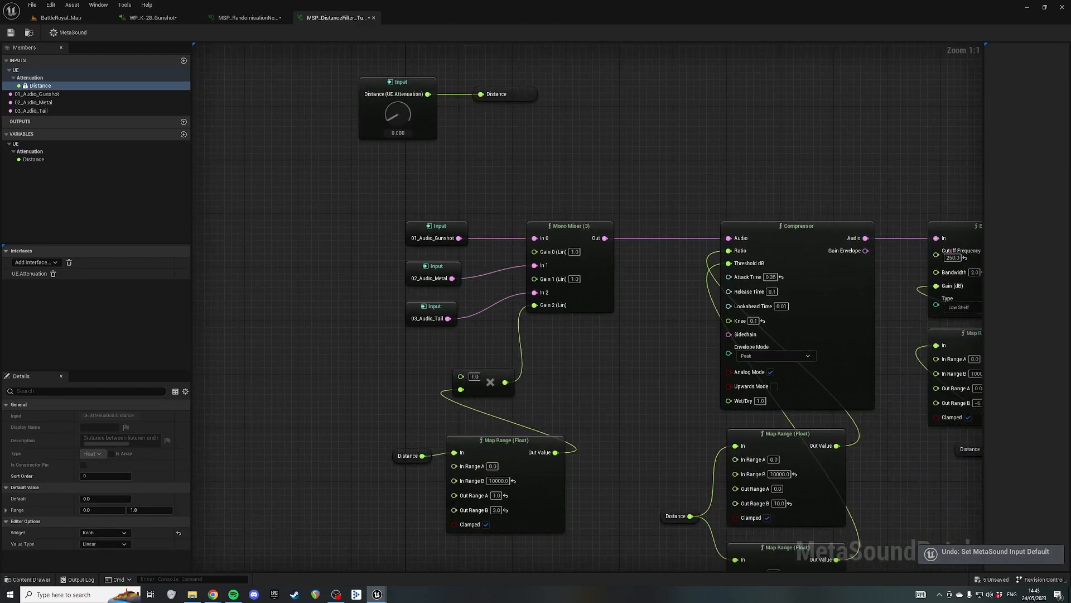
# - Promote In Range B and In Range A of the tail gain's Map Range to graph inputs and break their links
pyautogui.moveTo(948, 324); pyautogui.dragTo(982, 259, button='right')
pyautogui.scroll(2, 827, 289)
pyautogui.moveTo(558, 269); pyautogui.dragTo(607, 303, button='right')
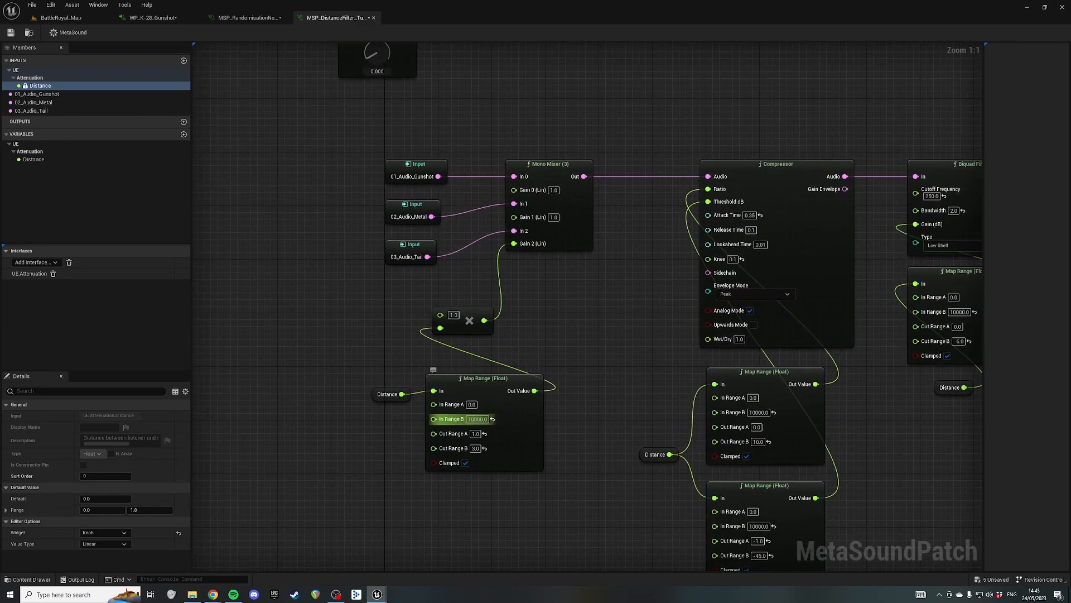
pyautogui.moveTo(435, 419); pyautogui.dragTo(392, 434)
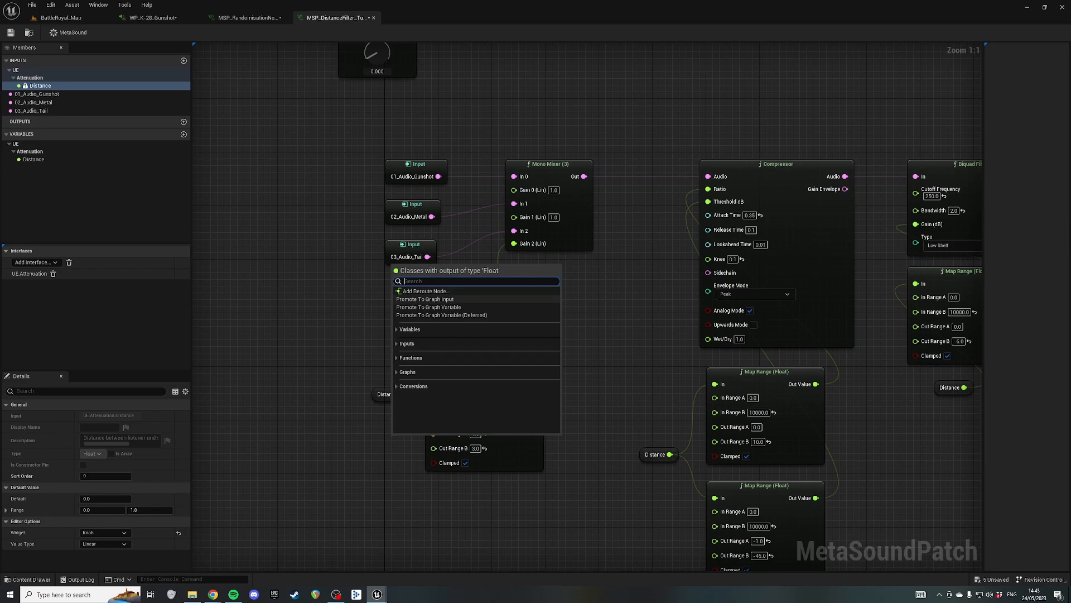
pyautogui.click(424, 299)
pyautogui.moveTo(433, 404); pyautogui.dragTo(342, 419)
pyautogui.click(441, 447)
pyautogui.keyDown('alt'); pyautogui.click(331, 362); pyautogui.keyUp('alt')
pyautogui.keyDown('alt'); pyautogui.click(352, 416); pyautogui.keyUp('alt')
# - Stack the In Range A and In Range B inputs beneath the Distance input
pyautogui.moveTo(320, 350); pyautogui.dragTo(320, 180)
pyautogui.moveTo(328, 163); pyautogui.dragTo(346, 390, button='right')
pyautogui.moveTo(337, 406); pyautogui.dragTo(393, 288)
pyautogui.moveTo(346, 211); pyautogui.dragTo(502, 304)
pyautogui.moveTo(393, 288); pyautogui.dragTo(393, 208)
pyautogui.moveTo(424, 268); pyautogui.dragTo(424, 173, button='right')
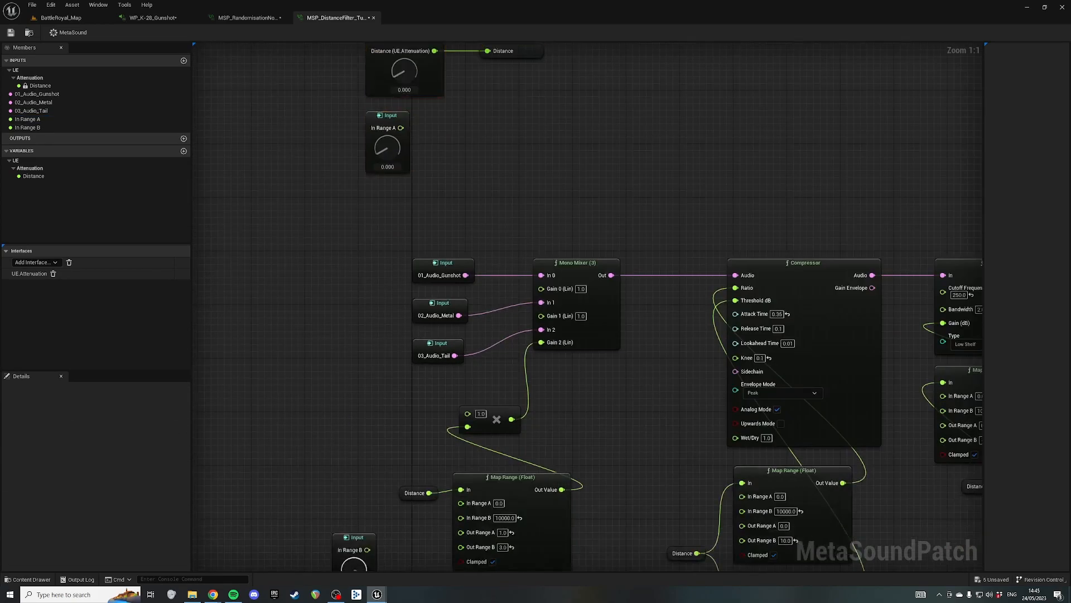
pyautogui.moveTo(357, 537); pyautogui.dragTo(449, 122)
pyautogui.moveTo(485, 145); pyautogui.dragTo(550, 240, button='right')
pyautogui.moveTo(514, 214); pyautogui.dragTo(453, 275)
pyautogui.moveTo(503, 245); pyautogui.dragTo(510, 308, button='right')
pyautogui.moveTo(412, 180); pyautogui.dragTo(570, 357)
pyautogui.moveTo(461, 337); pyautogui.dragTo(461, 270)
pyautogui.click(525, 279)
pyautogui.moveTo(462, 270); pyautogui.dragTo(462, 283)
# - Rename the In Range A input as Attenuation_Range_Min and the In Range B input as Attenuation_Range_Mx
pyautogui.click(105, 416)
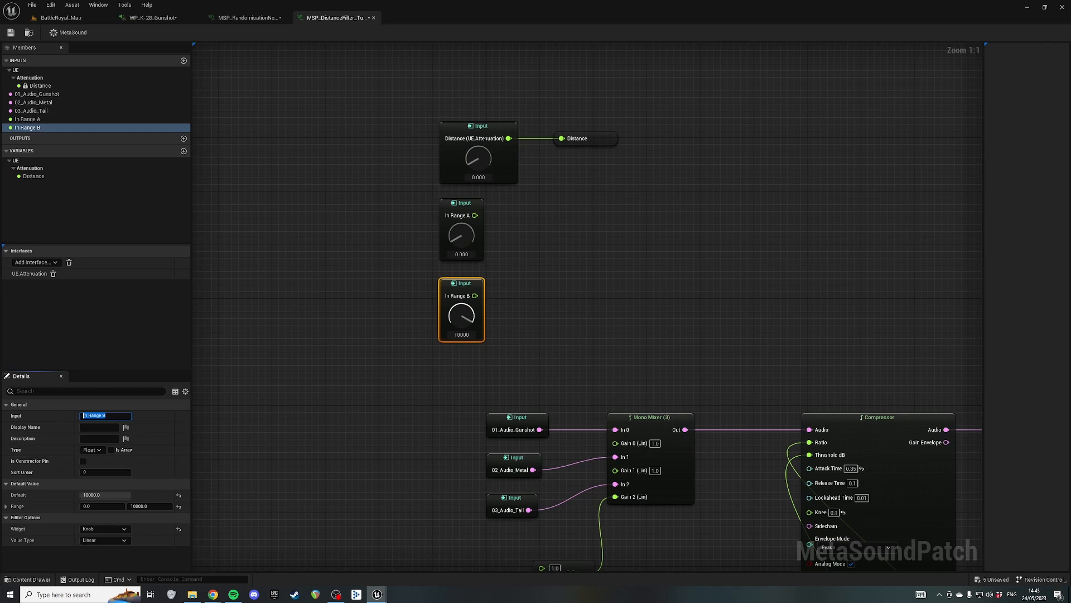
pyautogui.click(701, 255)
pyautogui.rightClick(701, 255)
pyautogui.click(461, 203)
pyautogui.moveTo(558, 369); pyautogui.dragTo(418, 122, button='right')
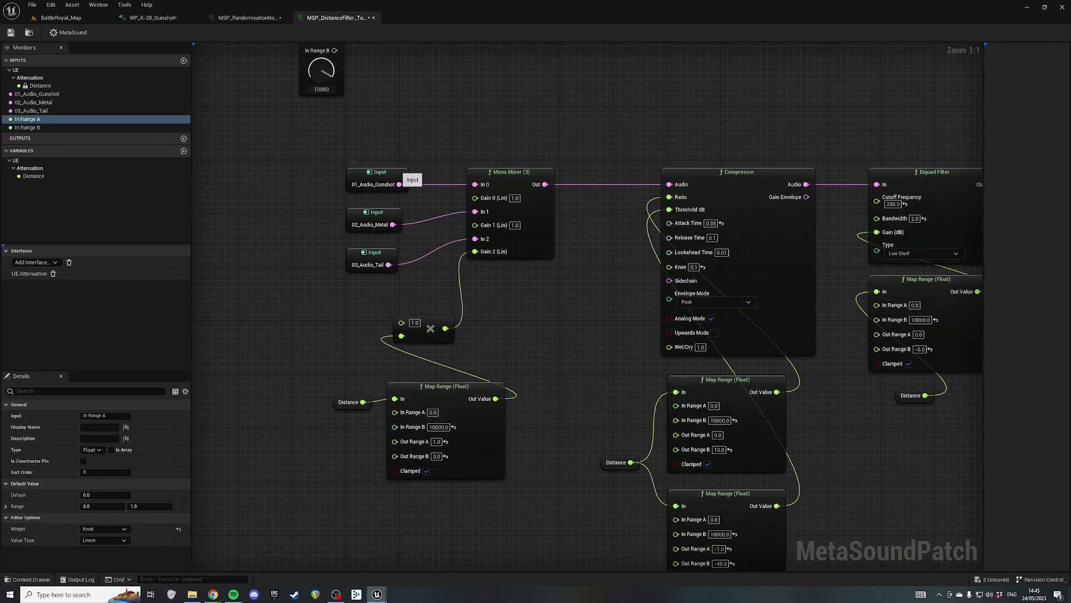
pyautogui.moveTo(405, 177); pyautogui.dragTo(586, 323, button='right')
pyautogui.click(106, 416)
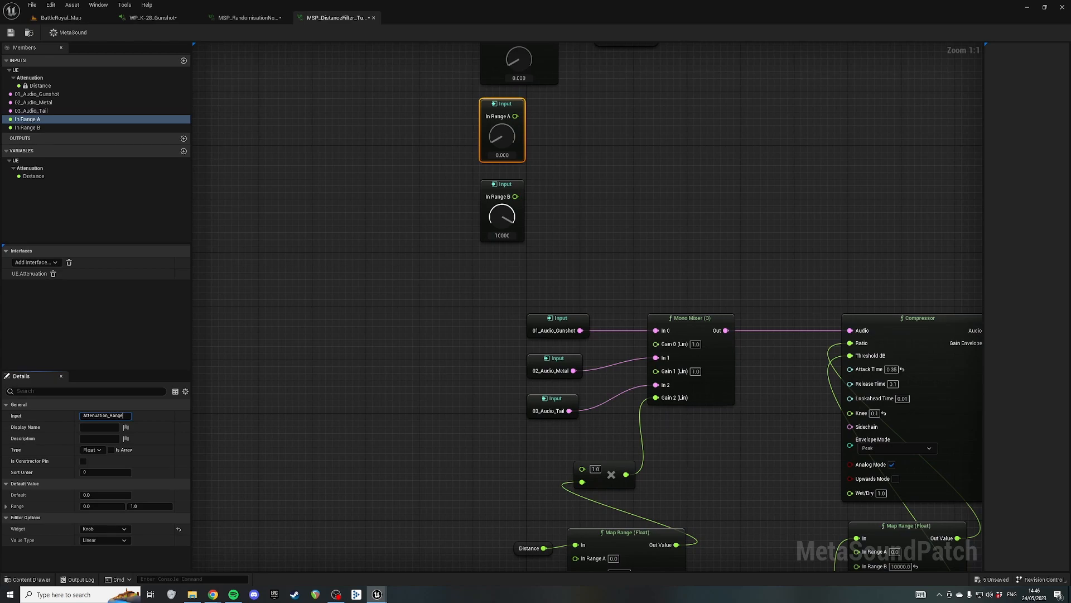
pyautogui.write('Min')
pyautogui.press('Return')
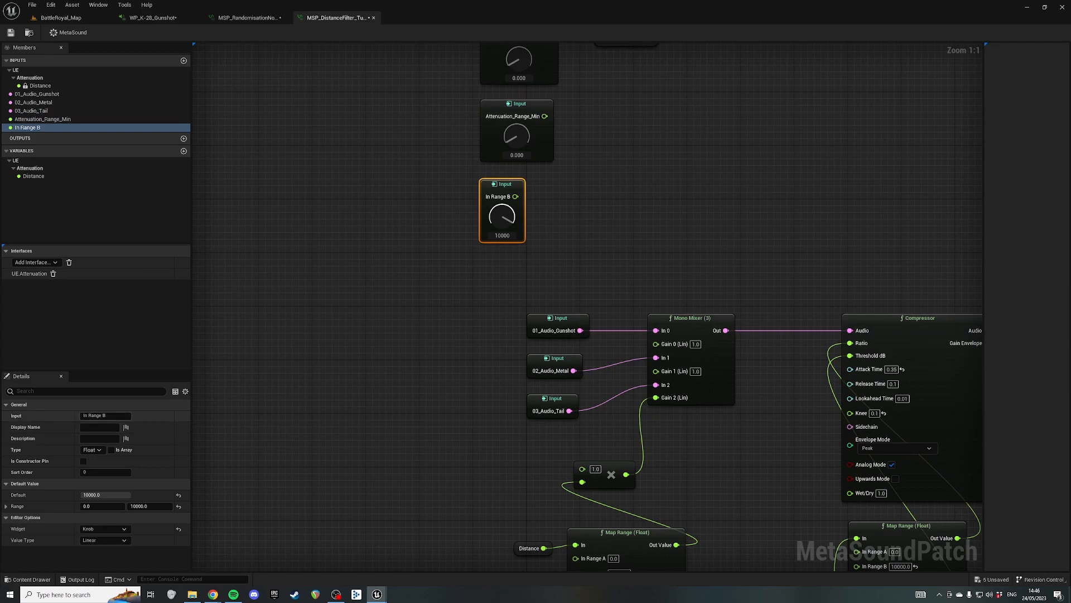
pyautogui.write('Attenuation_Range_Min')
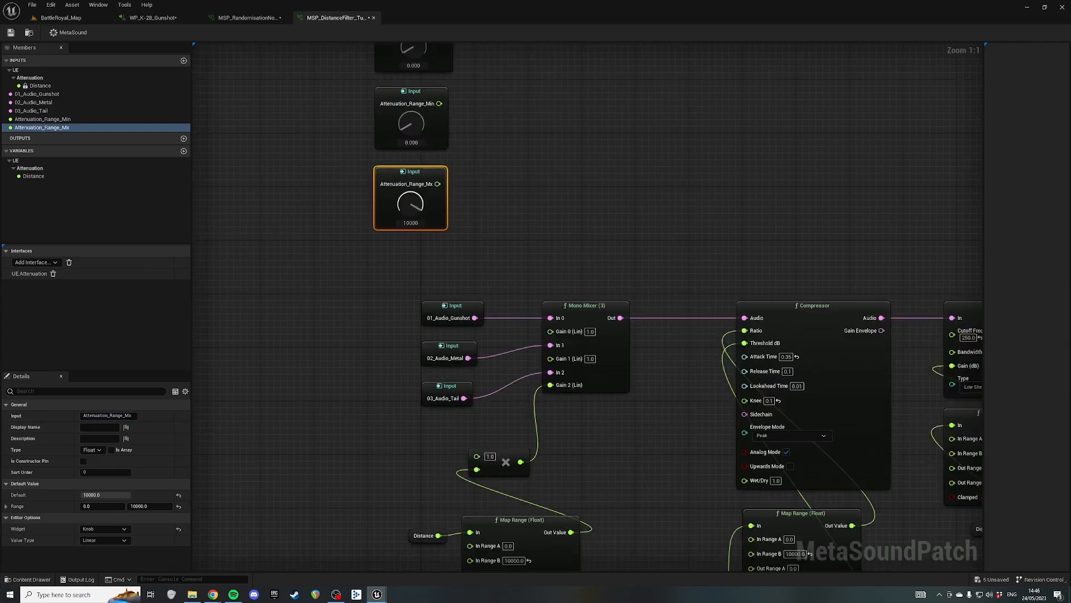
# - Promote the Attenuation_Range_Min and Attenuation_Range_Mx inputs to graph variables
pyautogui.moveTo(439, 104); pyautogui.dragTo(482, 106)
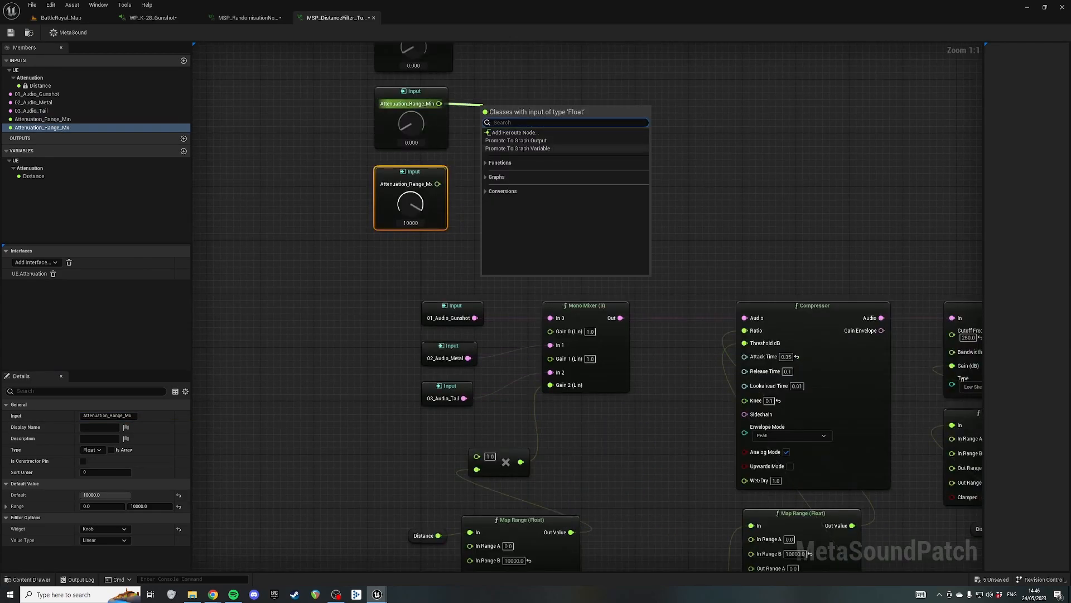
pyautogui.click(518, 148)
pyautogui.moveTo(446, 243); pyautogui.dragTo(461, 240)
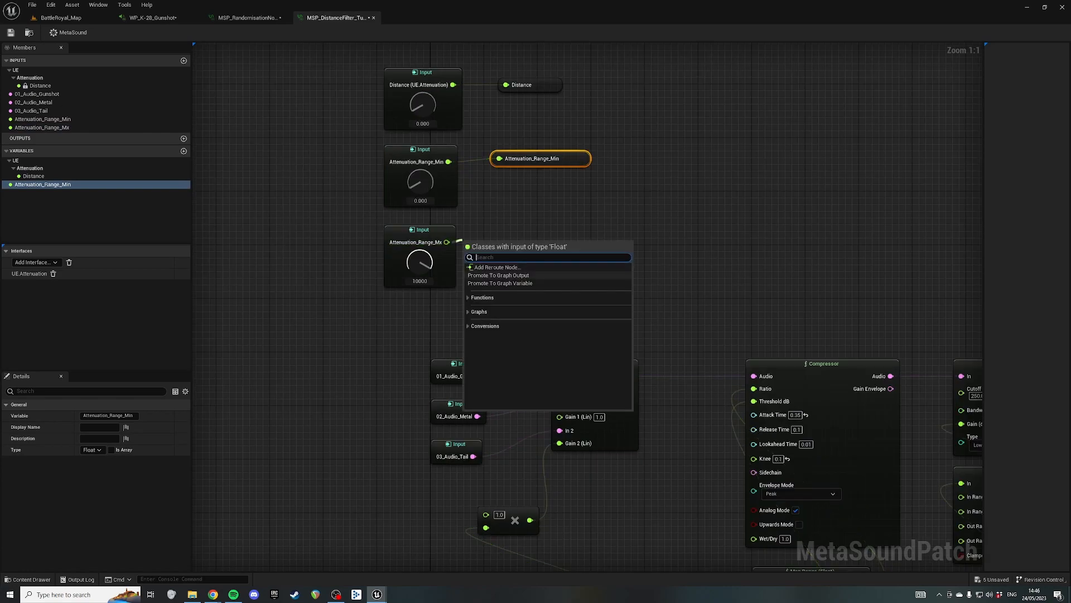
pyautogui.click(535, 274)
pyautogui.press('Delete')
pyautogui.moveTo(446, 243); pyautogui.dragTo(554, 244)
pyautogui.click(541, 238)
pyautogui.moveTo(636, 271); pyautogui.dragTo(566, 240)
# - Straighten the connections between the two attenuation range inputs and their variable nodes
pyautogui.moveTo(344, 143); pyautogui.dragTo(534, 181)
pyautogui.press('q')
pyautogui.moveTo(357, 64); pyautogui.dragTo(536, 106)
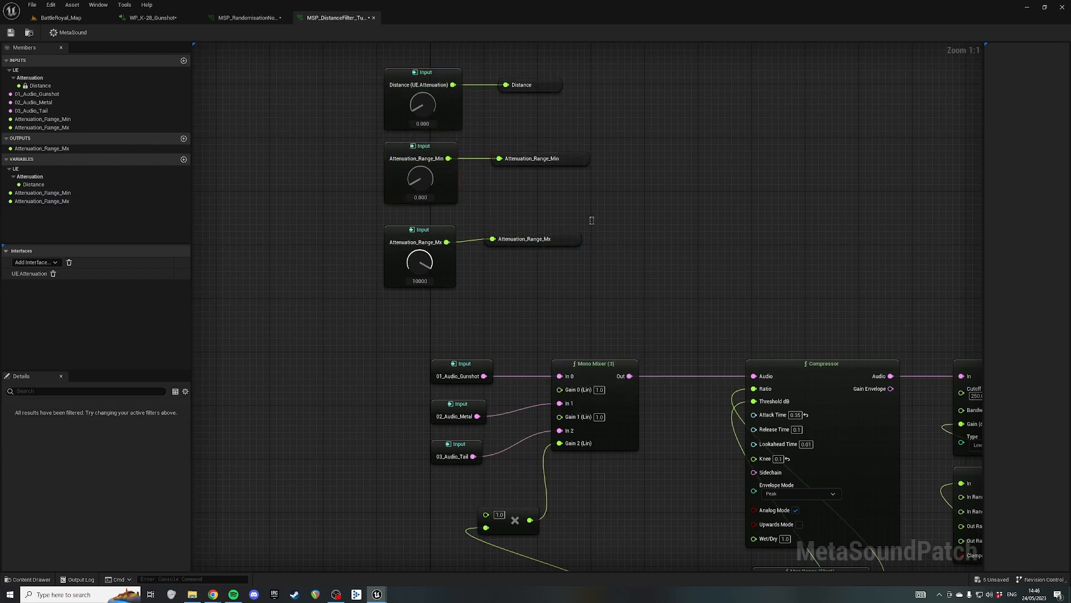
pyautogui.moveTo(357, 223); pyautogui.dragTo(530, 268)
pyautogui.press('q')
pyautogui.moveTo(558, 302); pyautogui.dragTo(581, 326, button='right')
pyautogui.click(444, 172)
pyautogui.click(580, 264)
# - Delete the unneeded Attenuation_Range_Mx output from the patch
pyautogui.click(44, 184)
pyautogui.click(45, 148)
pyautogui.press('Delete')
pyautogui.moveTo(698, 197); pyautogui.dragTo(591, 184)
# - Place the Attenuation_Range_Min variable beside the compressor's Map Range nodes and connect it to In Range A on both
pyautogui.moveTo(606, 268); pyautogui.dragTo(585, 129, button='right')
pyautogui.moveTo(362, 213); pyautogui.dragTo(348, 142, button='right')
pyautogui.moveTo(469, 290); pyautogui.dragTo(402, 230, button='right')
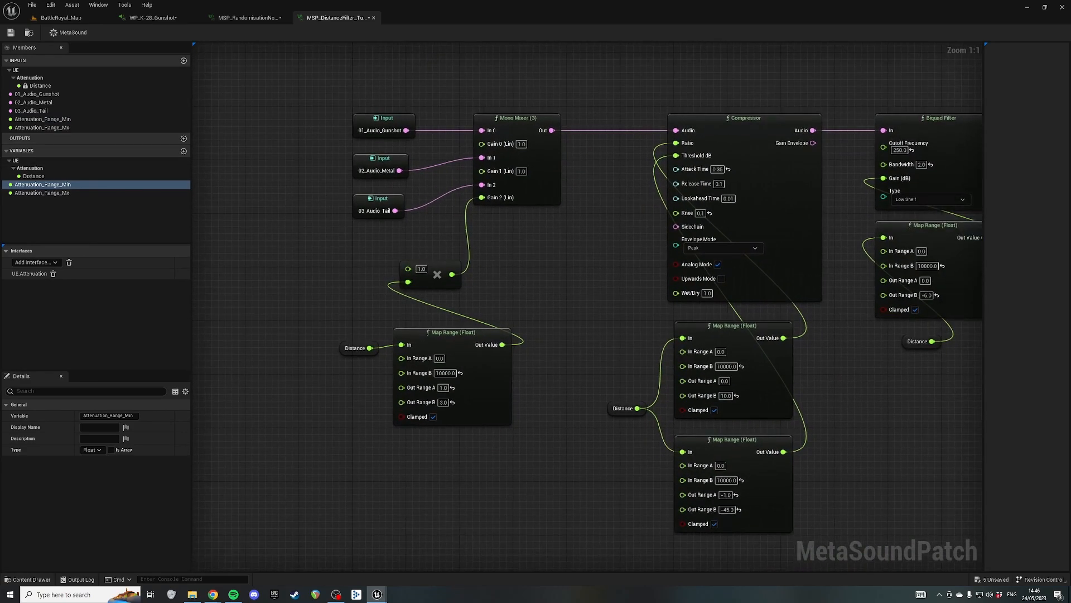
pyautogui.moveTo(42, 185); pyautogui.dragTo(682, 352)
pyautogui.moveTo(614, 321); pyautogui.dragTo(682, 465)
pyautogui.moveTo(611, 355); pyautogui.dragTo(610, 429)
pyautogui.moveTo(572, 378); pyautogui.dragTo(598, 382)
pyautogui.click(569, 329)
pyautogui.moveTo(558, 312); pyautogui.dragTo(574, 367, button='right')
# - Place the Attenuation_Range_Mx variable and connect it to In Range B on both compressor Map Range nodes
pyautogui.moveTo(52, 193); pyautogui.dragTo(698, 417)
pyautogui.moveTo(622, 467); pyautogui.dragTo(698, 532)
pyautogui.moveTo(579, 462); pyautogui.dragTo(598, 475)
# - Copy both attenuation range variables and connect the copies to In Range A and In Range B of the tail gain's Map Range
pyautogui.hotkey('ctrl', 'c')
pyautogui.hotkey('ctrl', 'v')
pyautogui.moveTo(380, 422); pyautogui.dragTo(418, 412)
pyautogui.moveTo(379, 448); pyautogui.dragTo(418, 425)
pyautogui.moveTo(383, 471); pyautogui.dragTo(352, 420)
# - Paste both attenuation range variables and connect them to In Range A and B of the low shelf filter's Map Range
pyautogui.moveTo(924, 467); pyautogui.dragTo(648, 374, button='right')
pyautogui.click(647, 374)
pyautogui.hotkey('ctrl', 'v')
pyautogui.moveTo(713, 369); pyautogui.dragTo(624, 212)
pyautogui.moveTo(711, 396); pyautogui.dragTo(623, 223)
pyautogui.moveTo(681, 369); pyautogui.dragTo(661, 329)
# - Paste both attenuation range variables and connect them to In Range A and B of the high shelf filter's Map Range
pyautogui.click(817, 337)
pyautogui.hotkey('ctrl', 'v')
pyautogui.moveTo(880, 342)
pyautogui.mouseDown()
pyautogui.moveTo(825, 332)
pyautogui.moveTo(793, 206)
pyautogui.mouseUp()
pyautogui.moveTo(879, 369)
pyautogui.mouseDown()
pyautogui.moveTo(804, 220)
pyautogui.moveTo(792, 218)
pyautogui.mouseUp()
pyautogui.moveTo(896, 337)
pyautogui.mouseDown()
pyautogui.moveTo(923, 351)
pyautogui.moveTo(866, 370)
pyautogui.moveTo(815, 362)
pyautogui.mouseUp()
# - Tidy the Distance and attenuation range variable nodes under the shelf filters' Map Ranges and beside the compressor's
pyautogui.moveTo(773, 299); pyautogui.dragTo(830, 365)
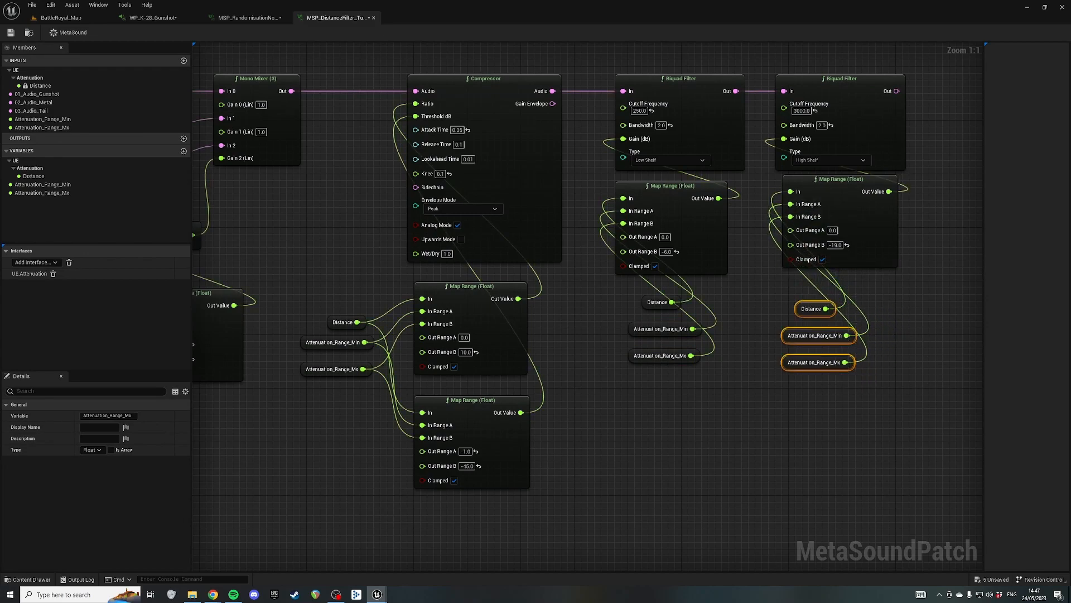
pyautogui.moveTo(790, 329); pyautogui.dragTo(805, 310)
pyautogui.moveTo(745, 380); pyautogui.dragTo(658, 293)
pyautogui.click(739, 372)
pyautogui.moveTo(739, 371); pyautogui.dragTo(736, 365, button='right')
pyautogui.moveTo(731, 368); pyautogui.dragTo(659, 338)
pyautogui.click(654, 282)
pyautogui.moveTo(658, 336); pyautogui.dragTo(658, 342)
pyautogui.moveTo(659, 368); pyautogui.dragTo(859, 389, button='right')
pyautogui.moveTo(539, 337); pyautogui.dragTo(540, 391)
pyautogui.click(567, 304)
pyautogui.click(550, 357)
pyautogui.click(561, 315)
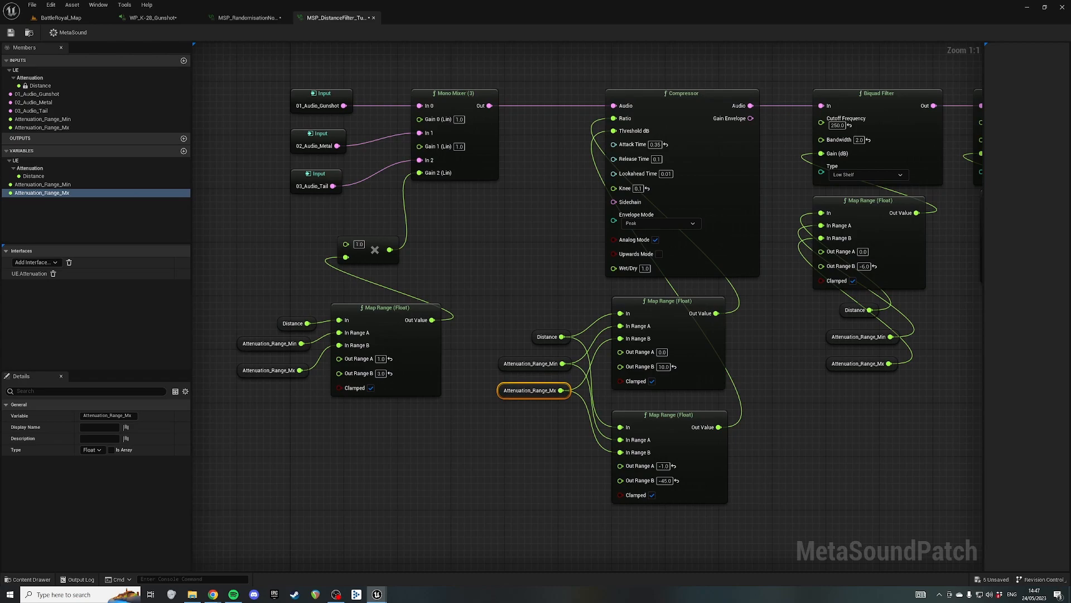
# - Move the Distance and attenuation range inputs with their variables further above the audio inputs
pyautogui.moveTo(580, 255); pyautogui.dragTo(586, 306, button='right')
pyautogui.click(586, 306)
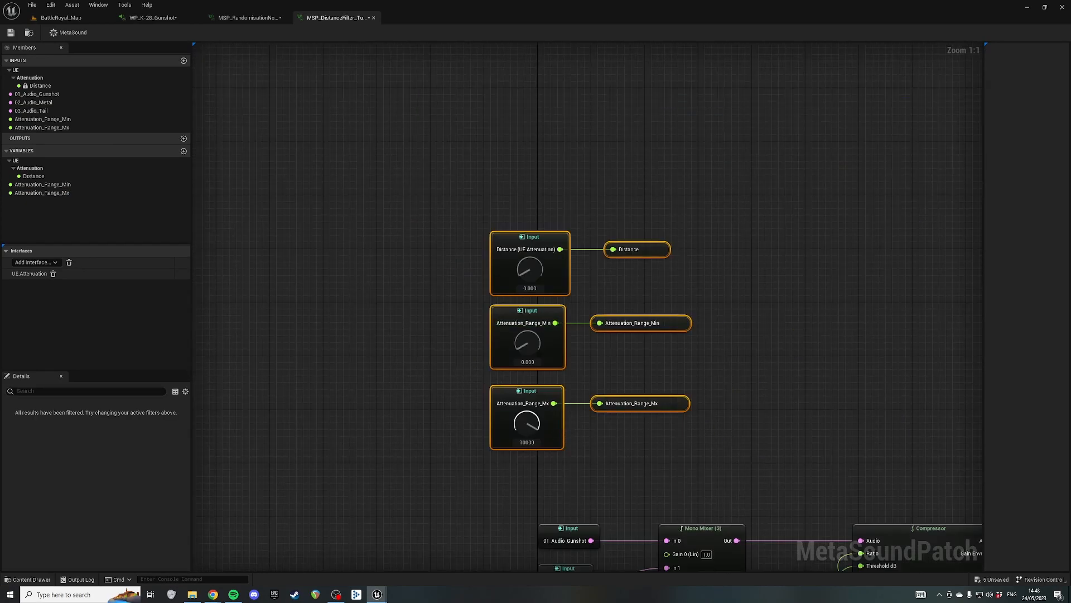
pyautogui.moveTo(530, 238); pyautogui.dragTo(523, 123)
pyautogui.click(600, 342)
pyautogui.moveTo(600, 343); pyautogui.dragTo(593, 45, button='right')
pyautogui.moveTo(580, 413); pyautogui.dragTo(619, 323, button='right')
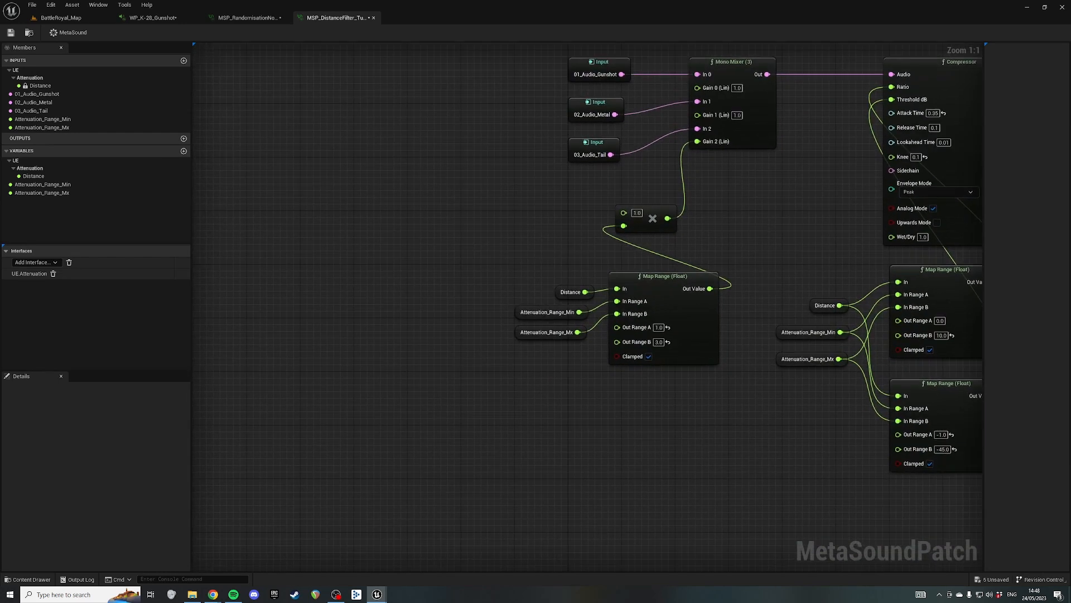
# - Promote Out Range A of the tail volume Map Range to a graph input named 03_Audio_Tail_Volume_Min
pyautogui.moveTo(617, 327); pyautogui.dragTo(568, 393)
pyautogui.click(600, 428)
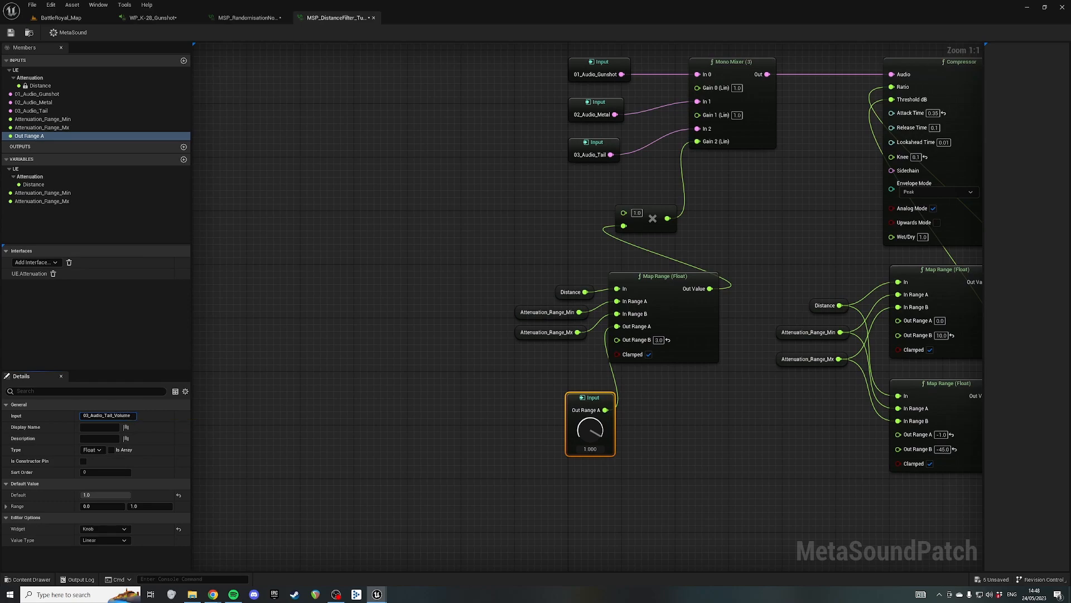
pyautogui.press('Return')
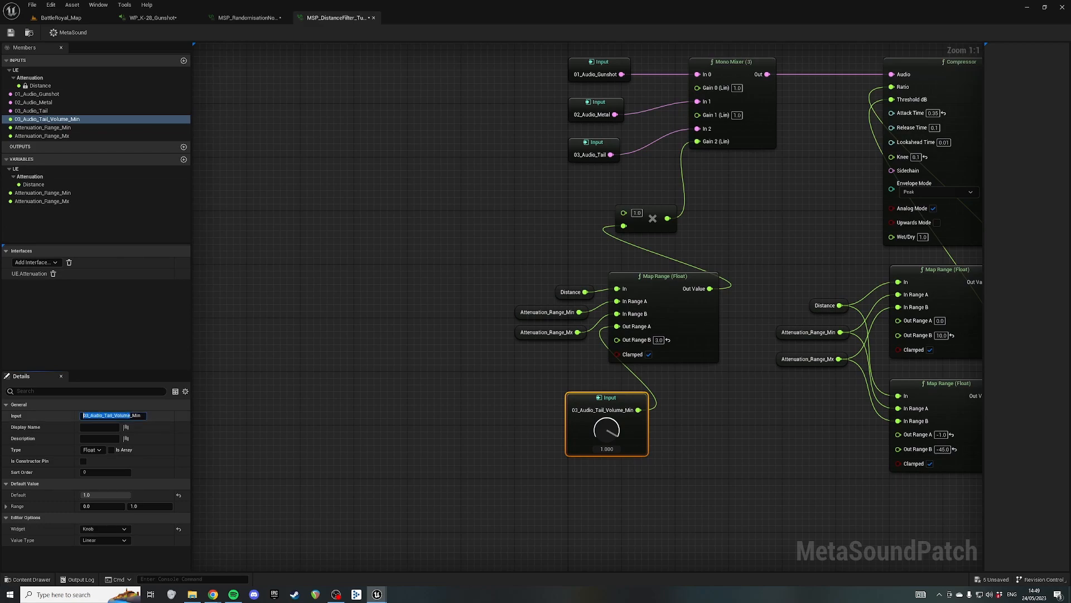
# - Promote Out Range B of the tail volume Map Range to a graph input and name it 03_Audio_Tail_Volume_Max
pyautogui.moveTo(527, 402); pyautogui.dragTo(594, 430)
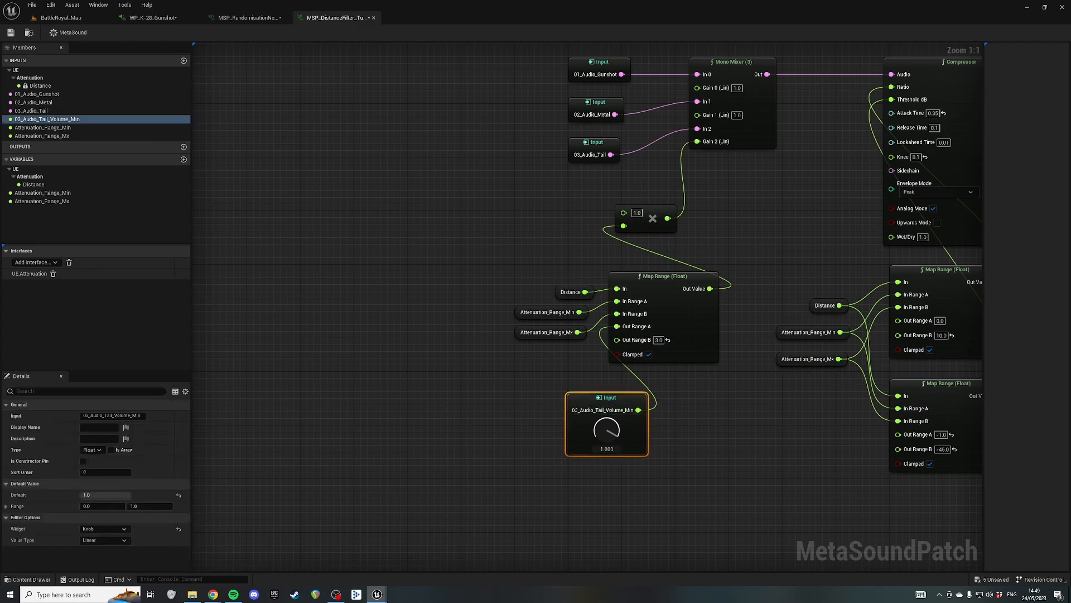
pyautogui.hotkey('ctrl', 'v')
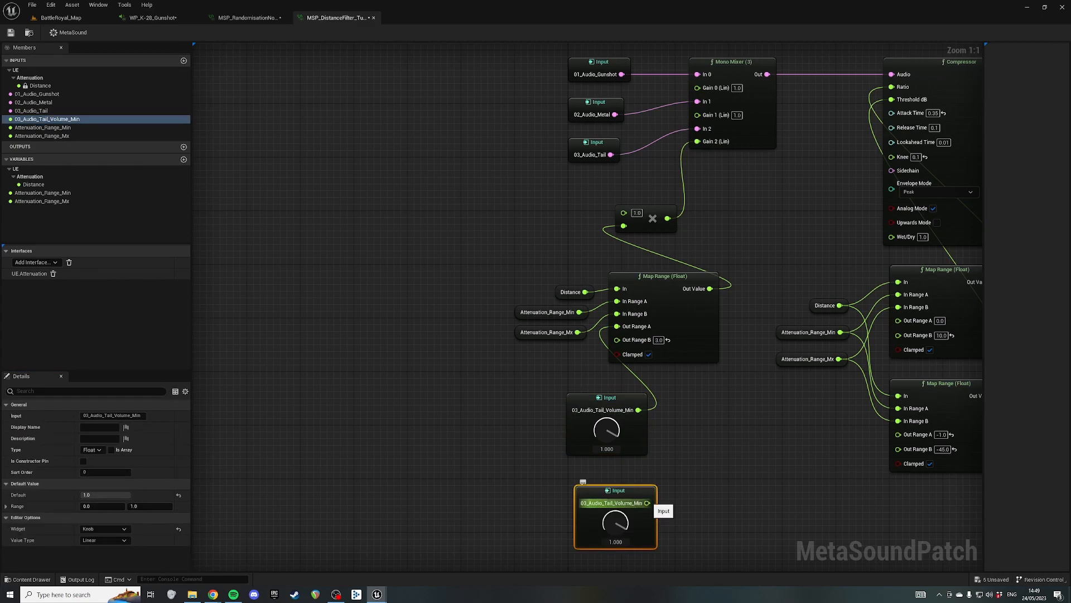
pyautogui.moveTo(613, 493); pyautogui.dragTo(612, 484)
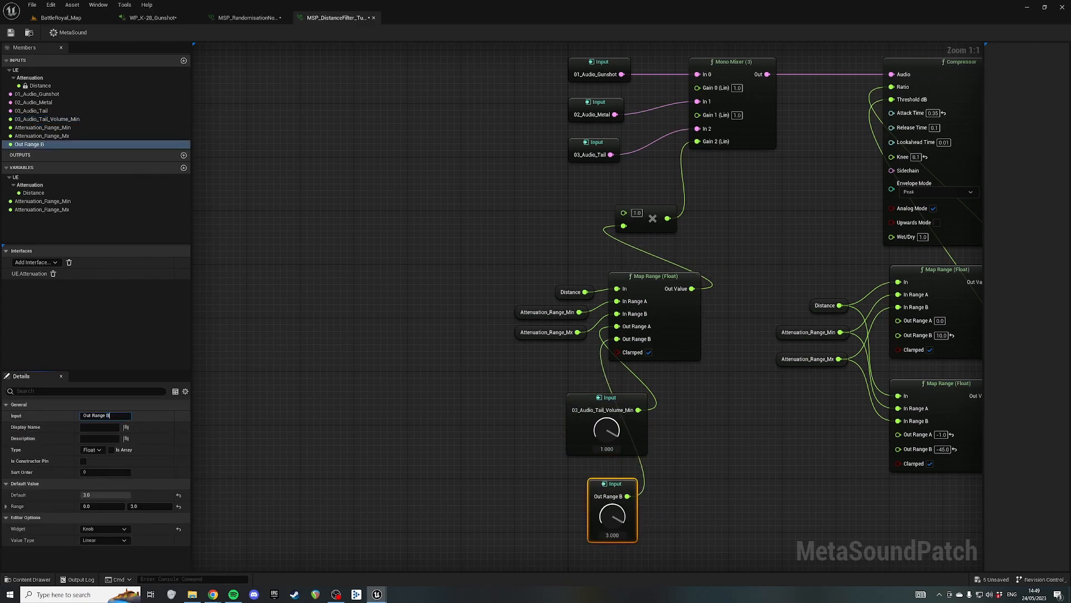
pyautogui.hotkey('ctrl', 'a')
pyautogui.hotkey('ctrl', 'v')
pyautogui.click(607, 397)
pyautogui.click(114, 416)
pyautogui.hotkey('ctrl', 'a')
pyautogui.hotkey('ctrl', 'c')
pyautogui.click(613, 484)
pyautogui.click(115, 416)
pyautogui.hotkey('ctrl', 'a')
pyautogui.hotkey('ctrl', 'v')
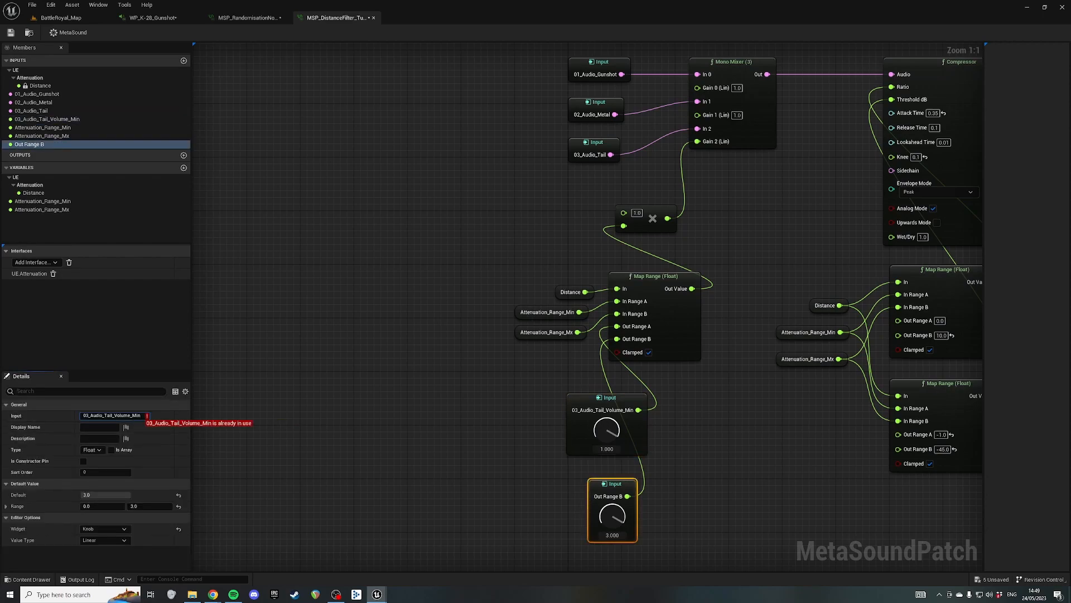
pyautogui.press('BackSpace')
pyautogui.press('BackSpace')
pyautogui.write('ax')
# - Disconnect both tail volume inputs from the Map Range and move them up to the attenuation inputs above the audio chain
pyautogui.moveTo(613, 484); pyautogui.dragTo(593, 471)
pyautogui.keyDown('alt'); pyautogui.click(639, 410); pyautogui.keyUp('alt')
pyautogui.keyDown('alt'); pyautogui.click(642, 482); pyautogui.keyUp('alt')
pyautogui.keyDown('shift'); pyautogui.click(634, 424); pyautogui.keyUp('shift')
pyautogui.moveTo(634, 424); pyautogui.dragTo(525, 489, button='right')
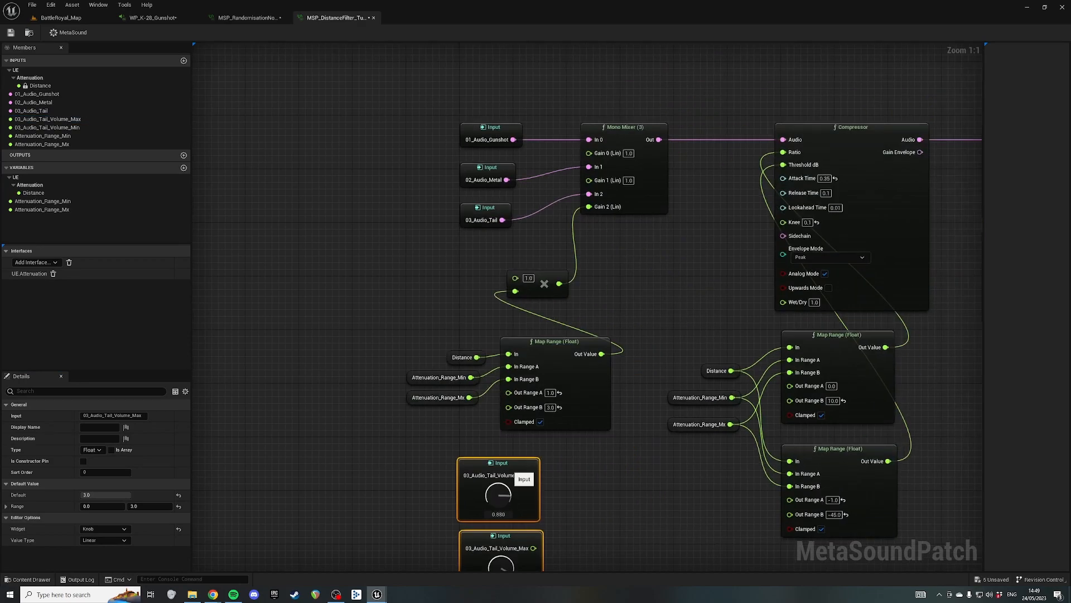
pyautogui.hotkey('ctrl', 'x')
pyautogui.moveTo(558, 167); pyautogui.dragTo(555, 374, button='right')
pyautogui.hotkey('ctrl', 'v')
pyautogui.moveTo(639, 95); pyautogui.dragTo(614, 346, button='right')
# - Place the tail volume Min and Max inputs beside the attenuation group and promote each one to a graph variable
pyautogui.moveTo(642, 316); pyautogui.dragTo(644, 175)
pyautogui.moveTo(691, 187); pyautogui.dragTo(711, 192)
pyautogui.click(782, 233)
pyautogui.moveTo(694, 260); pyautogui.dragTo(725, 264)
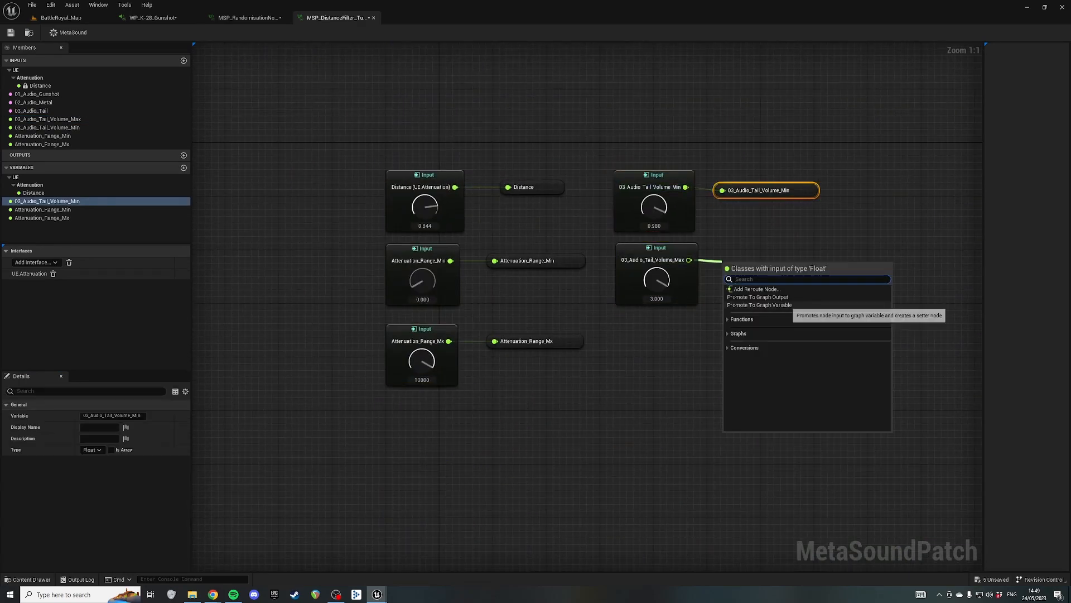
pyautogui.click(782, 306)
# - Add the tail volume Min and Max variables beside the tail's Map Range and connect them to Out Range A and B
pyautogui.moveTo(641, 502); pyautogui.dragTo(664, 72, button='right')
pyautogui.moveTo(47, 201); pyautogui.dragTo(358, 415)
pyautogui.moveTo(430, 421); pyautogui.dragTo(567, 379)
pyautogui.keyDown('alt'); pyautogui.click(431, 421); pyautogui.keyUp('alt')
pyautogui.moveTo(48, 209); pyautogui.dragTo(355, 461)
pyautogui.moveTo(427, 466); pyautogui.dragTo(567, 364)
pyautogui.moveTo(394, 421); pyautogui.dragTo(395, 489)
pyautogui.moveTo(335, 444); pyautogui.dragTo(488, 416)
# - Examine the output range values on the compressor's and both shelf filters' Map Range nodes
pyautogui.moveTo(659, 413); pyautogui.dragTo(365, 330, button='right')
pyautogui.moveTo(556, 273); pyautogui.dragTo(504, 340)
pyautogui.click(671, 285)
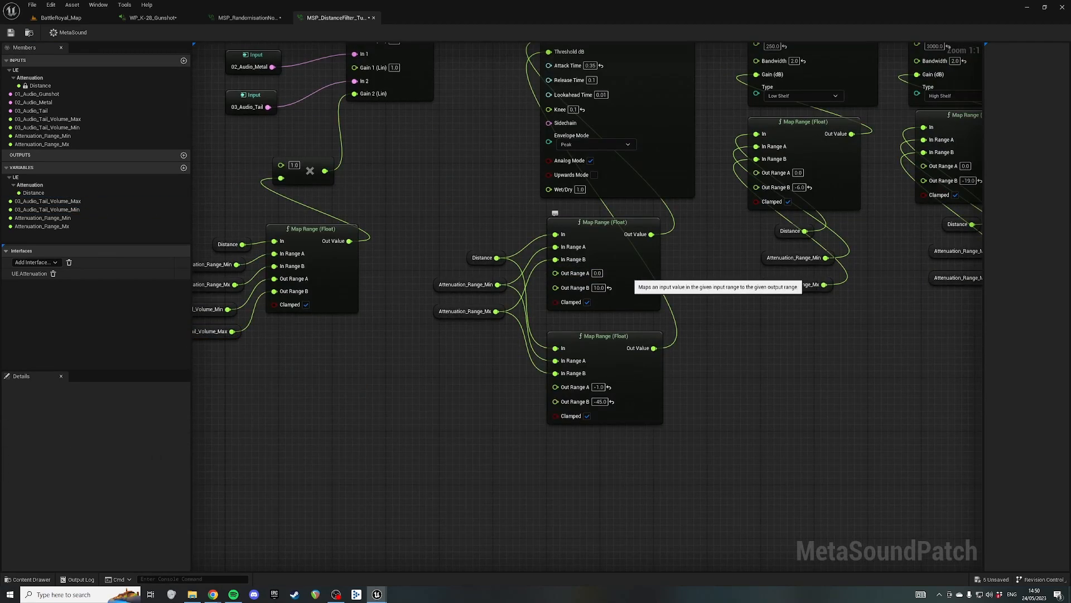
pyautogui.moveTo(698, 279); pyautogui.dragTo(699, 347, button='right')
pyautogui.moveTo(436, 283); pyautogui.dragTo(492, 276, button='right')
pyautogui.moveTo(540, 276); pyautogui.dragTo(628, 430)
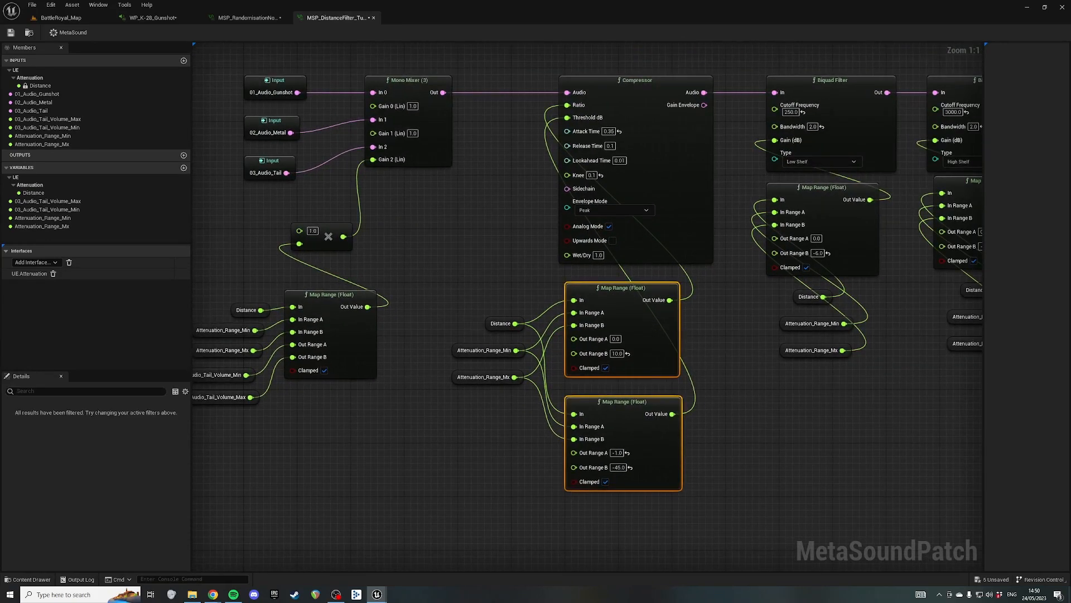
pyautogui.moveTo(794, 238); pyautogui.dragTo(658, 341, button='right')
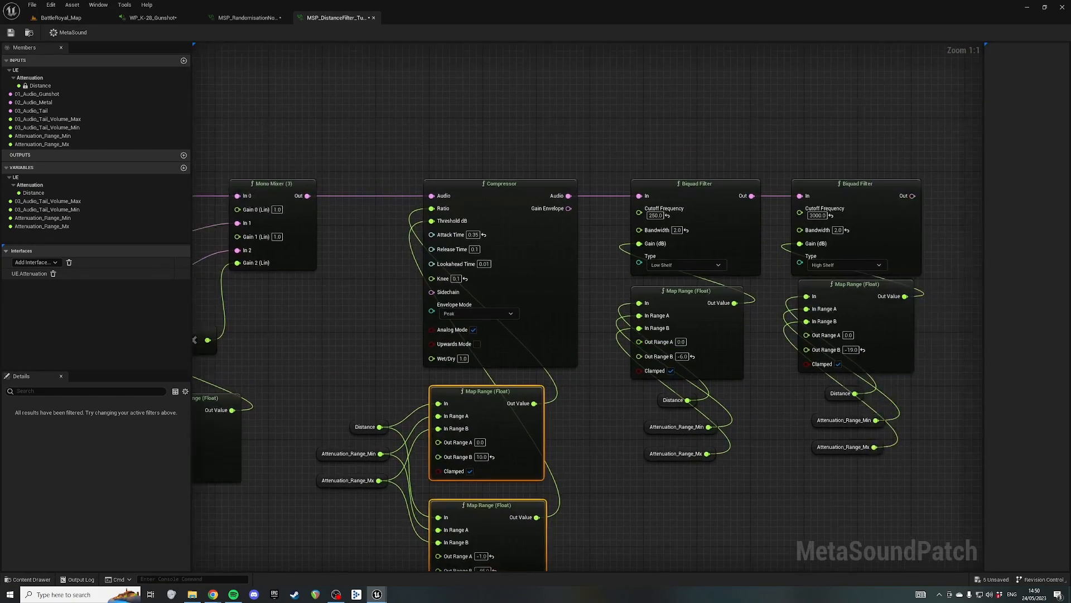
pyautogui.moveTo(586, 212); pyautogui.dragTo(743, 448, button='right')
pyautogui.moveTo(655, 199); pyautogui.dragTo(788, 482, button='right')
pyautogui.moveTo(315, 257); pyautogui.dragTo(642, 477)
pyautogui.moveTo(642, 477); pyautogui.dragTo(547, 45, button='right')
pyautogui.moveTo(561, 388); pyautogui.dragTo(546, 191, button='right')
pyautogui.click(546, 192)
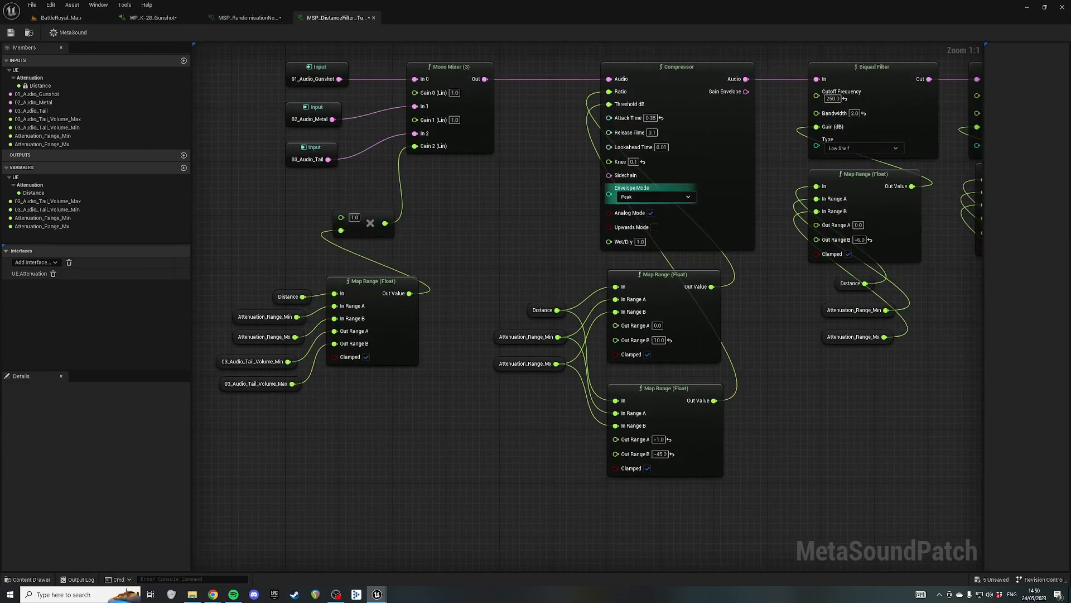
# - Promote Out Range A of the compressor's upper Map Range to a graph input and disconnect it
pyautogui.moveTo(616, 326); pyautogui.dragTo(577, 268)
pyautogui.click(610, 298)
pyautogui.moveTo(592, 381); pyautogui.dragTo(505, 439)
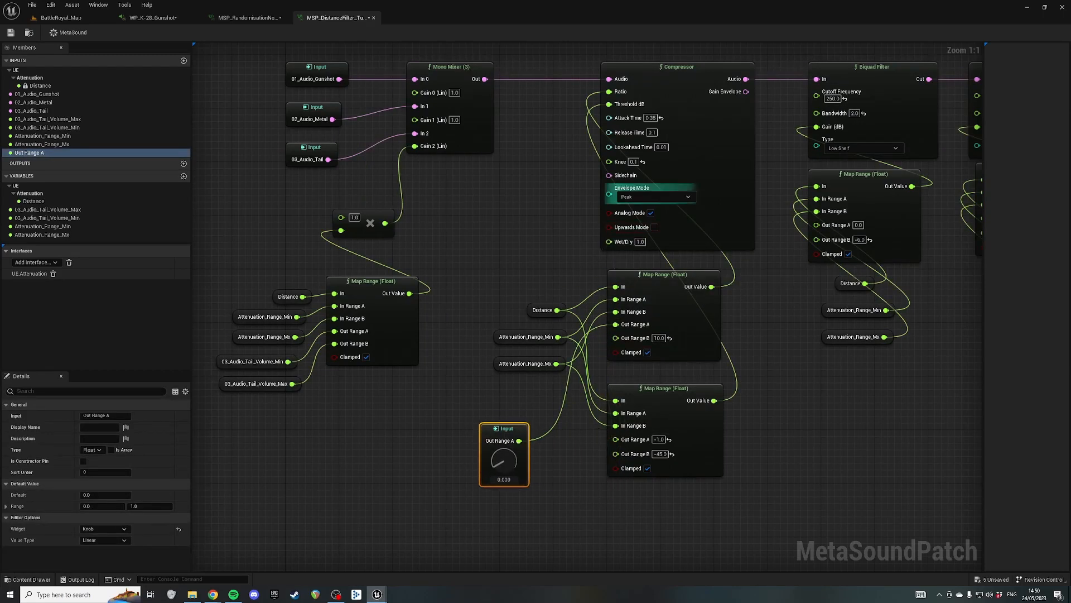
pyautogui.keyDown('ctrl'); pyautogui.moveTo(616, 325); pyautogui.dragTo(558, 406); pyautogui.keyUp('ctrl')
pyautogui.click(581, 375)
# - Promote Out Range B of the compressor's upper Map Range to a graph input, disconnect it and place it below the Out Range A input
pyautogui.rightClick(616, 340)
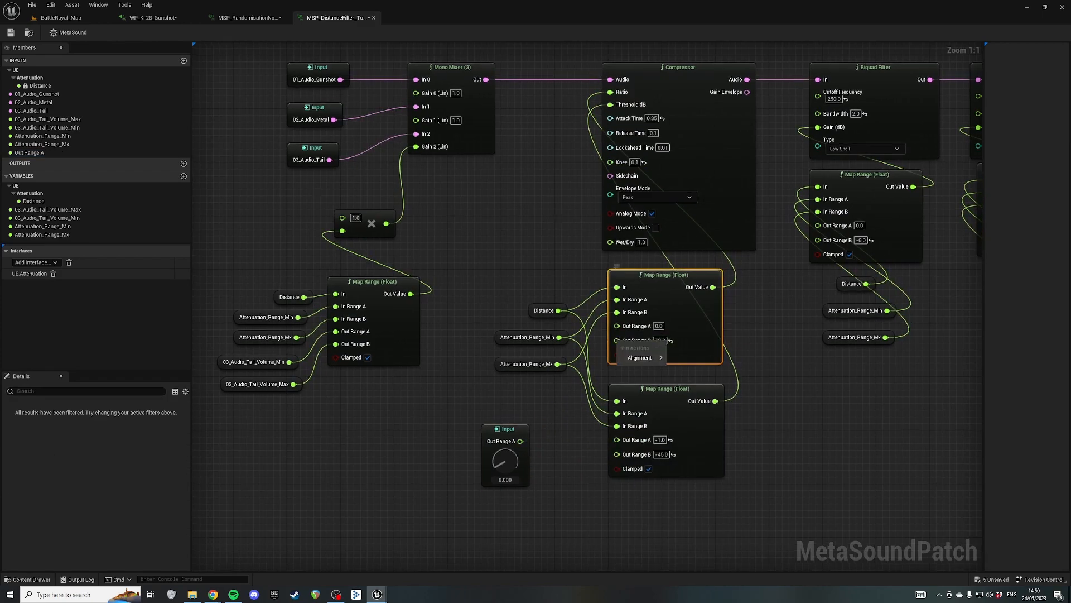
pyautogui.moveTo(640, 358)
pyautogui.click(616, 340)
pyautogui.moveTo(616, 339); pyautogui.dragTo(512, 502)
pyautogui.click(609, 282)
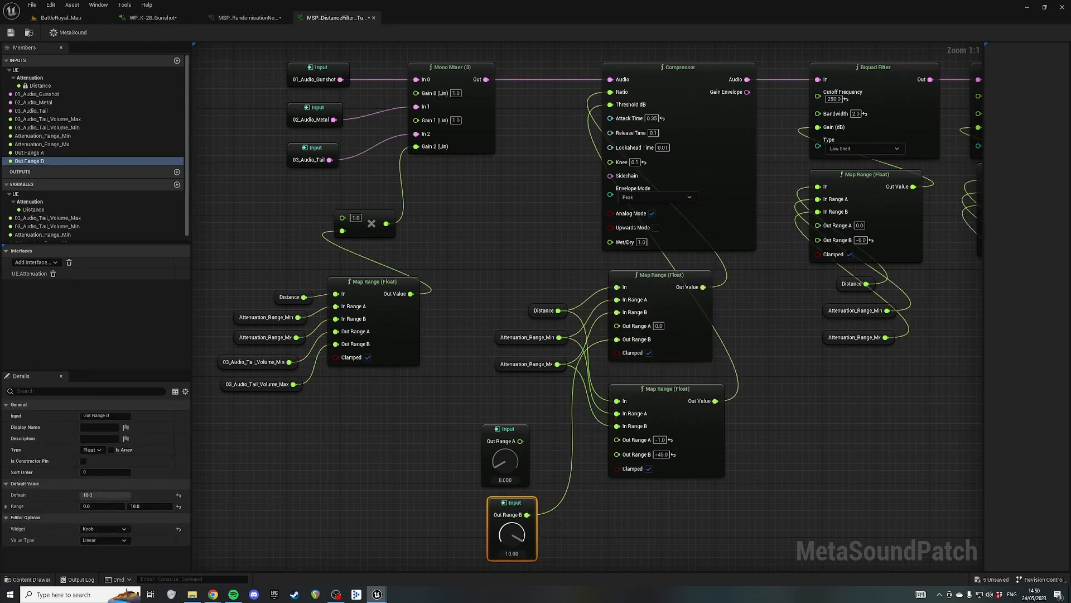
pyautogui.press('Escape')
pyautogui.keyDown('alt'); pyautogui.click(527, 515); pyautogui.keyUp('alt')
pyautogui.moveTo(539, 497); pyautogui.dragTo(531, 431, button='right')
pyautogui.moveTo(513, 375); pyautogui.dragTo(491, 465)
pyautogui.press('Escape')
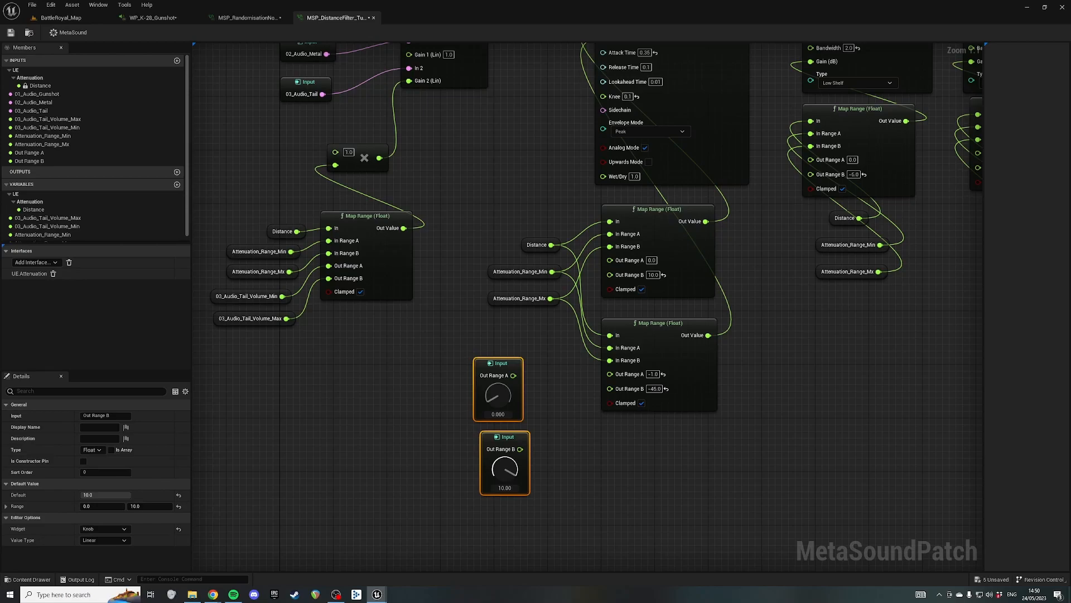
pyautogui.click(558, 452)
# - Review the processing chain and the groups of inputs and variables for attenuation, tail volume, compressor and shelf filters
pyautogui.moveTo(772, 151); pyautogui.dragTo(553, 330, button='right')
pyautogui.moveTo(504, 205); pyautogui.dragTo(725, 199, button='right')
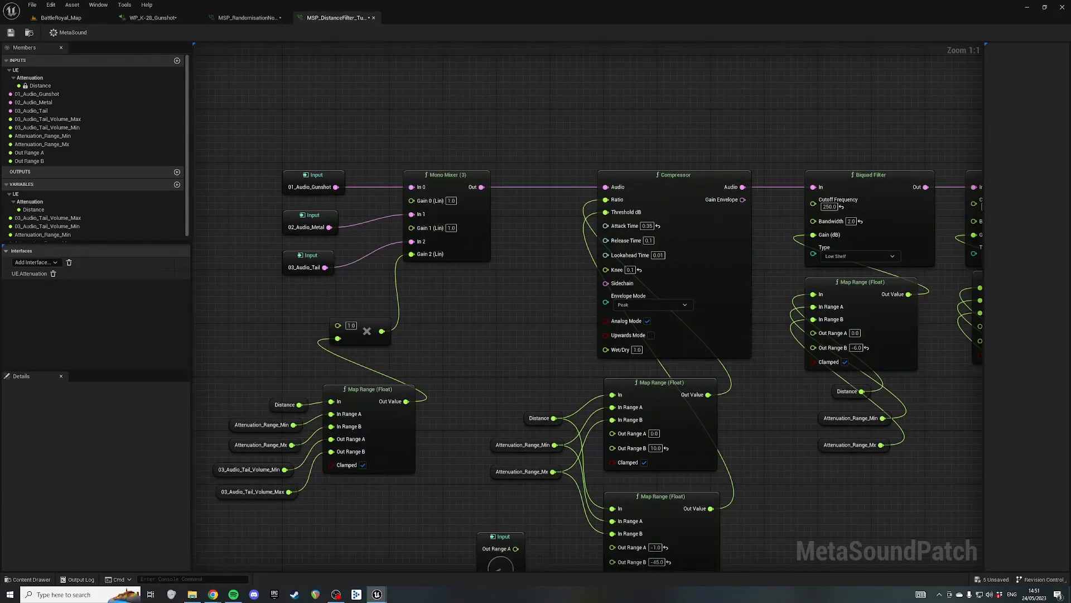
pyautogui.scroll(-2, 395, 141)
pyautogui.moveTo(404, 126); pyautogui.dragTo(316, 260)
pyautogui.moveTo(404, 260); pyautogui.dragTo(893, 526)
pyautogui.click(826, 474)
pyautogui.moveTo(825, 474); pyautogui.dragTo(884, 511, button='right')
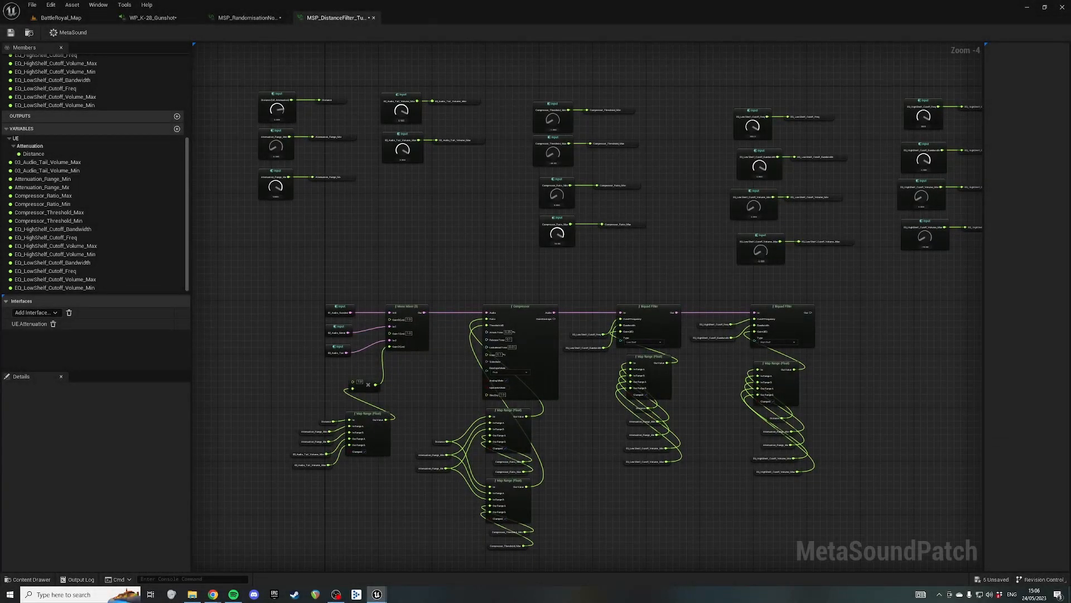
pyautogui.moveTo(502, 268); pyautogui.dragTo(717, 417, button='right')
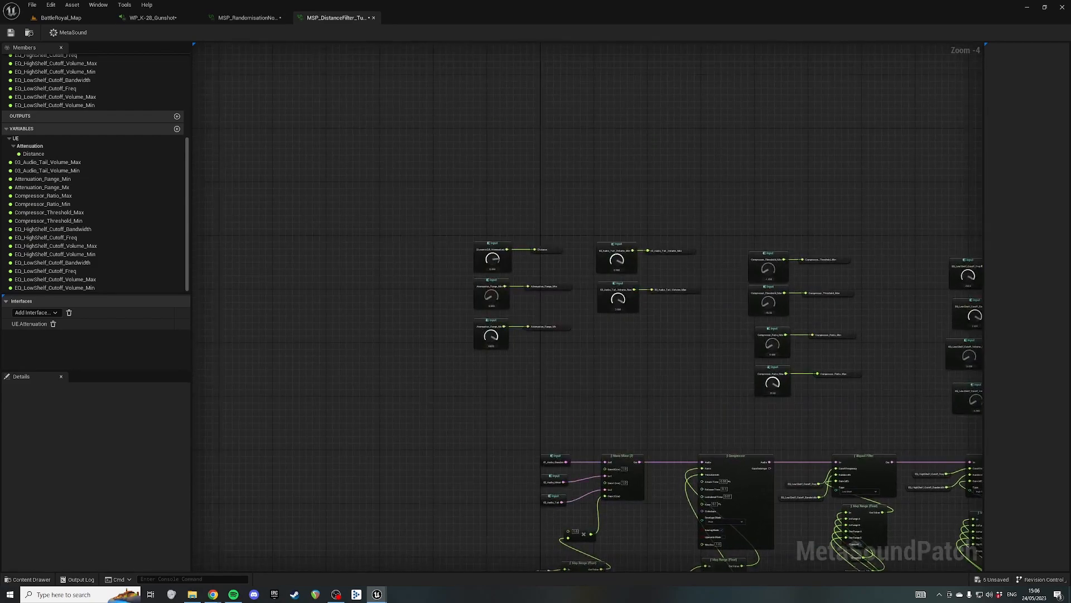
pyautogui.scroll(2, 323, 329)
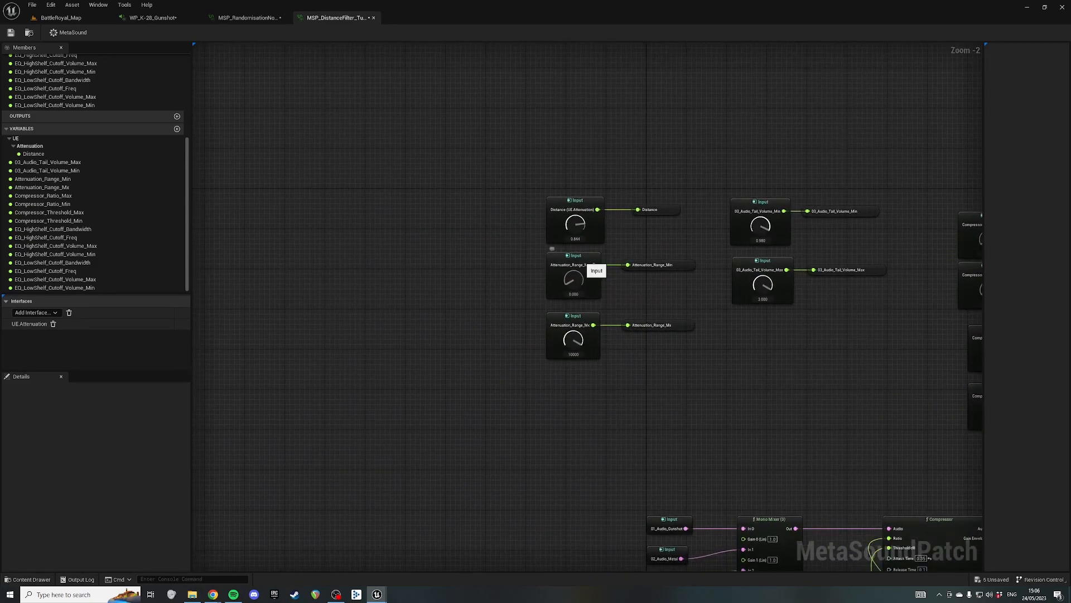
pyautogui.moveTo(837, 209); pyautogui.dragTo(504, 191, button='right')
pyautogui.moveTo(864, 173); pyautogui.dragTo(530, 156, button='right')
pyautogui.moveTo(726, 173); pyautogui.dragTo(529, 158, button='right')
pyautogui.moveTo(224, 162); pyautogui.dragTo(976, 234, button='right')
# - Group the distance and attenuation range inputs with their variables in a comment box titled "Attenuation - Distance"
pyautogui.moveTo(399, 178); pyautogui.dragTo(602, 405)
pyautogui.moveTo(605, 187); pyautogui.dragTo(798, 358)
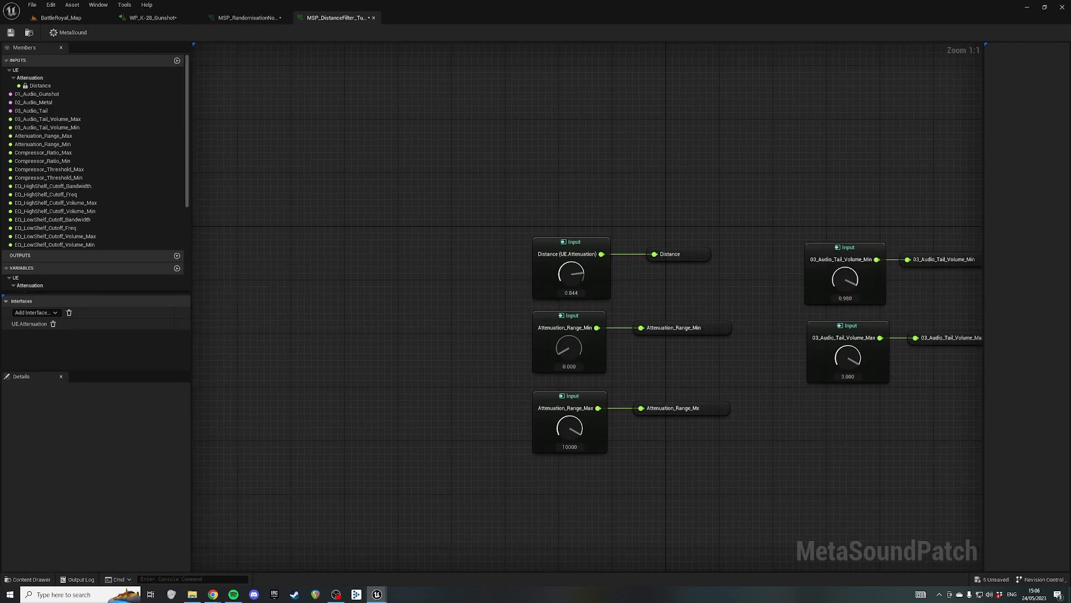
pyautogui.moveTo(639, 181); pyautogui.dragTo(571, 105, button='right')
pyautogui.moveTo(435, 133); pyautogui.dragTo(613, 207)
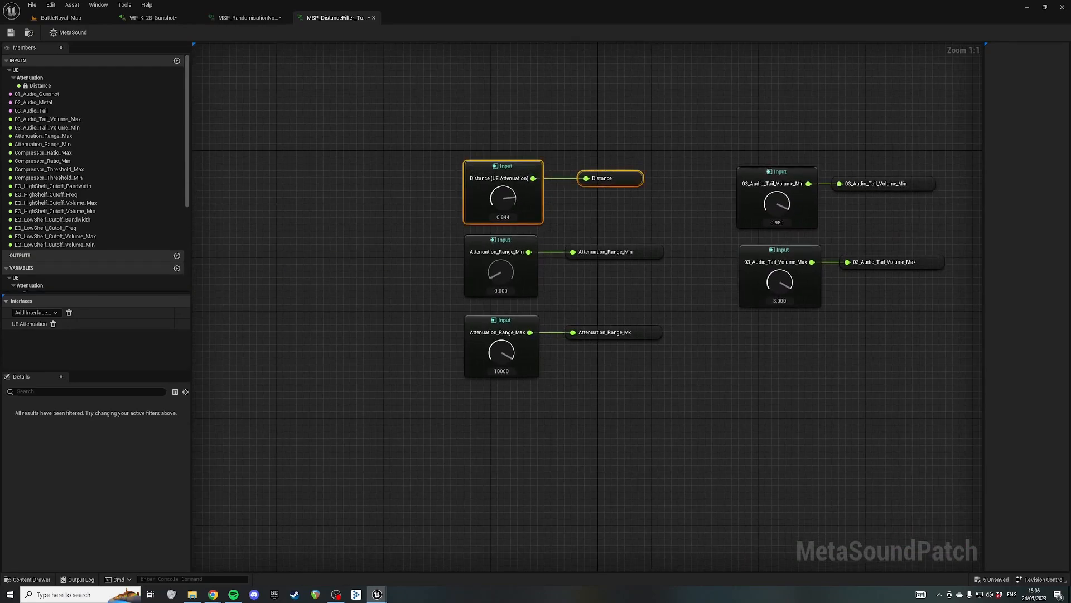
pyautogui.moveTo(390, 112); pyautogui.dragTo(685, 414)
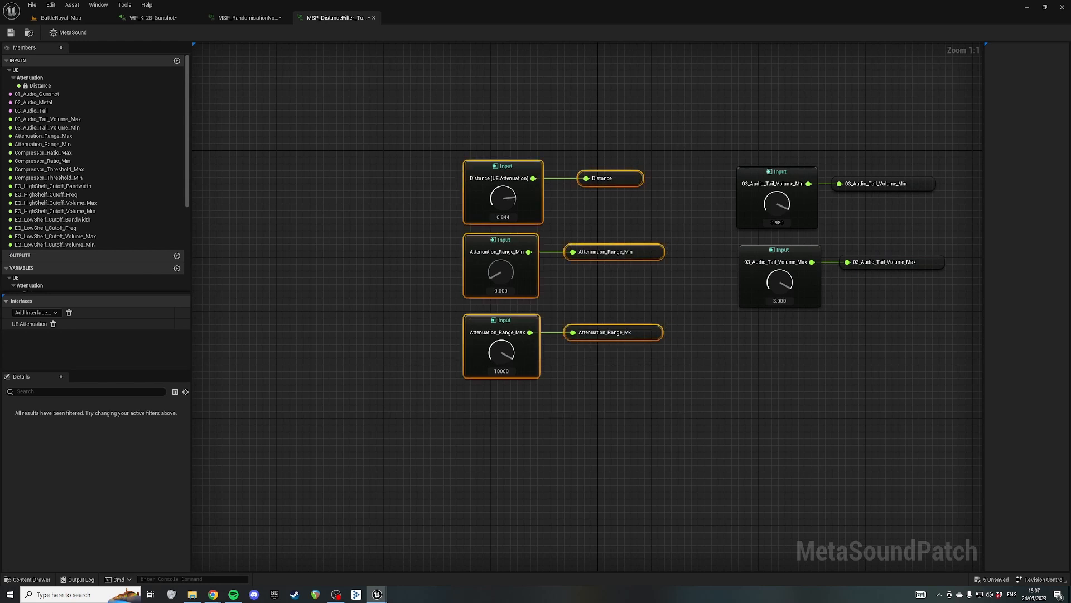
pyautogui.write('c')
pyautogui.write('Att')
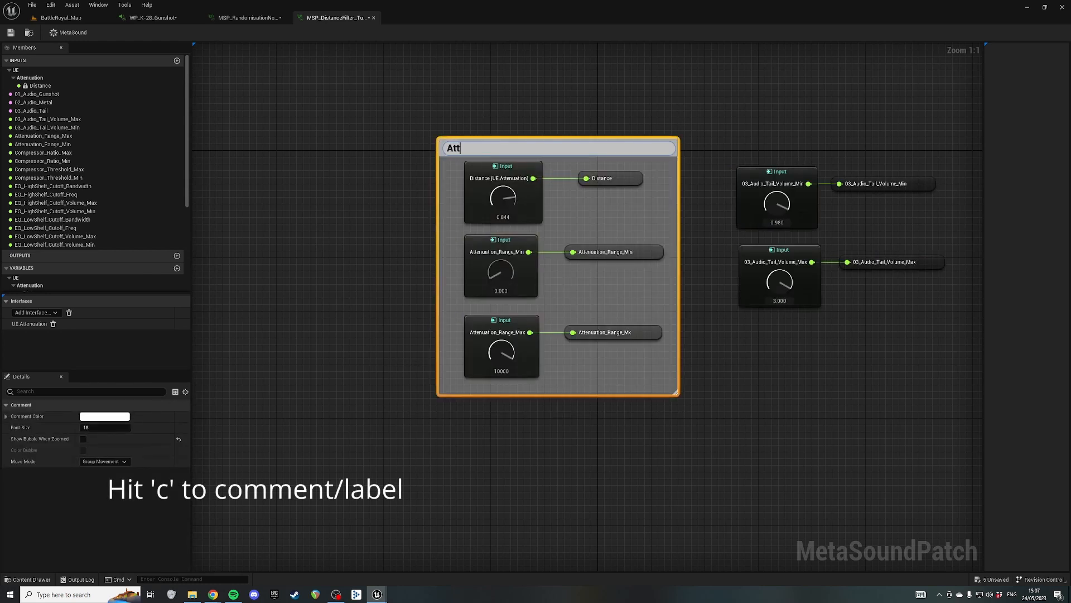
pyautogui.write('enuation - Distan')
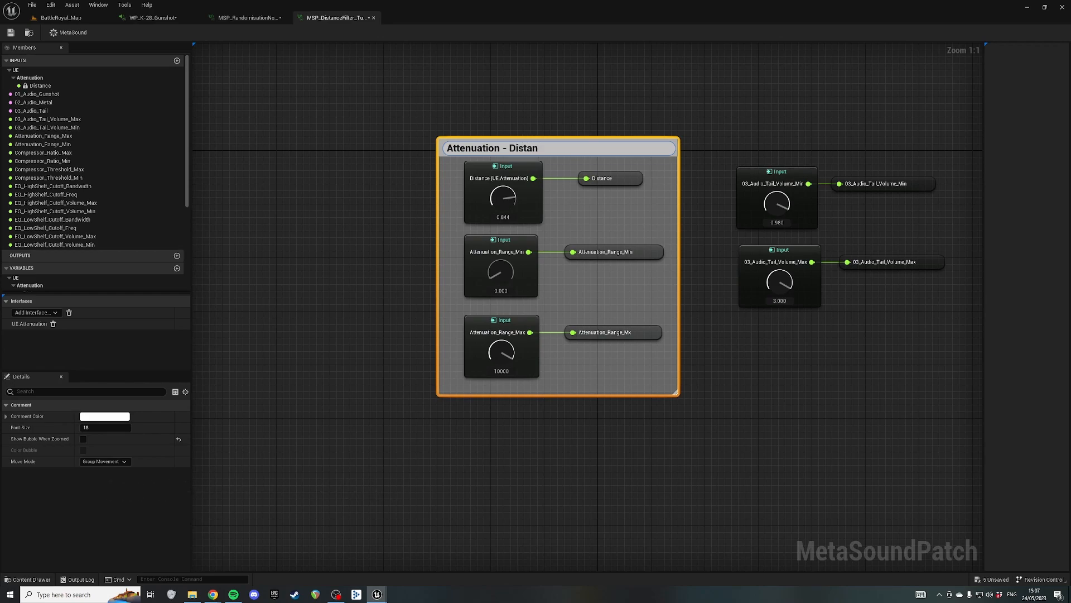
pyautogui.press('Return')
# - Group the tail volume inputs with their variables in a comment box titled "Volume Gunshot Tail - Distance"
pyautogui.moveTo(720, 329); pyautogui.dragTo(536, 339, button='right')
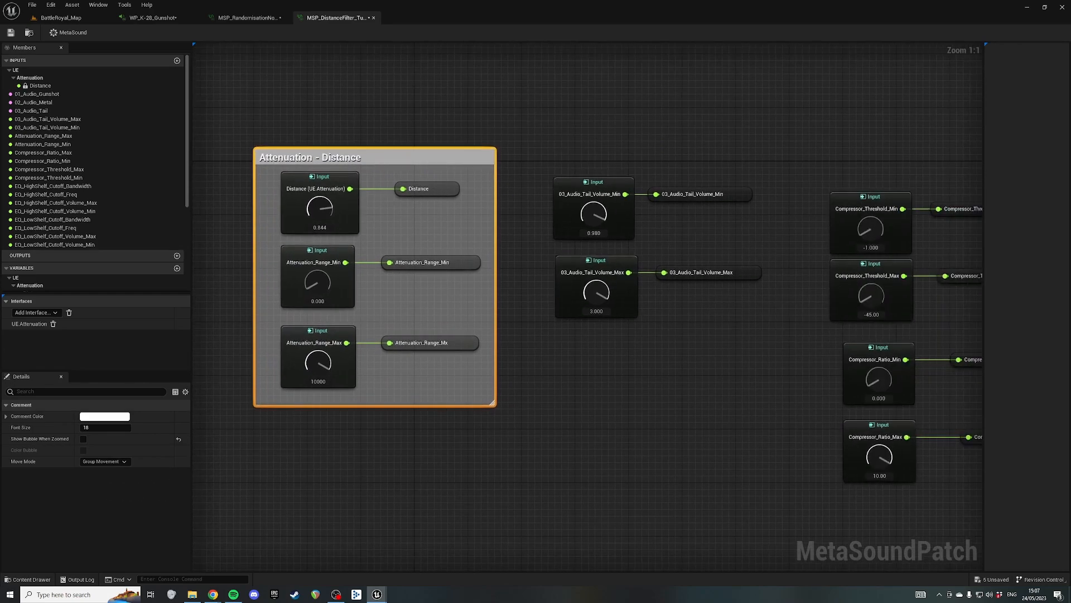
pyautogui.moveTo(539, 337); pyautogui.dragTo(744, 199)
pyautogui.press('c')
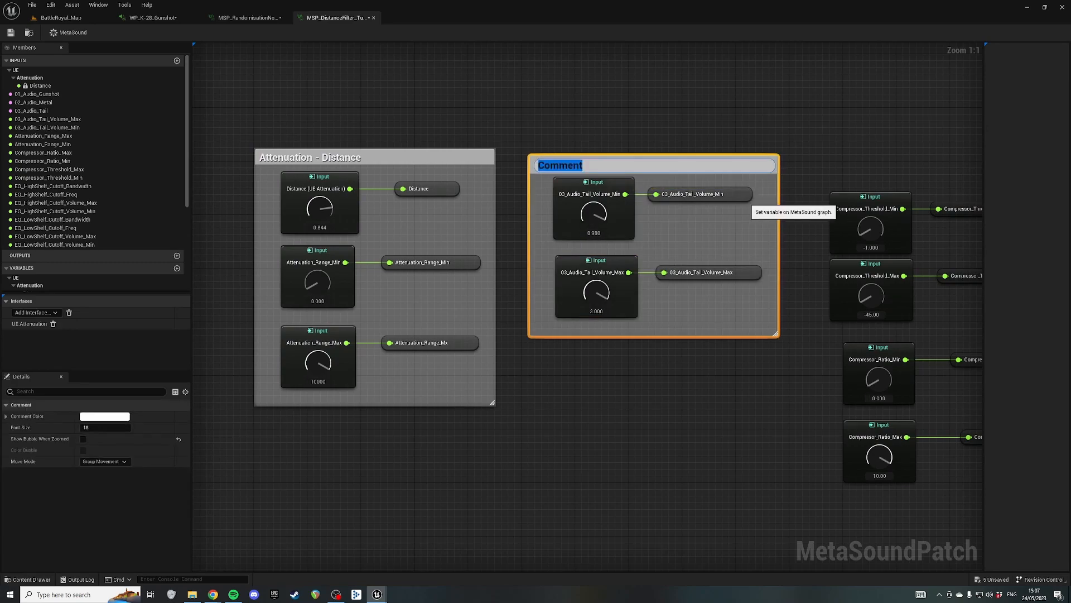
pyautogui.write('Volume Gunshot Tail -')
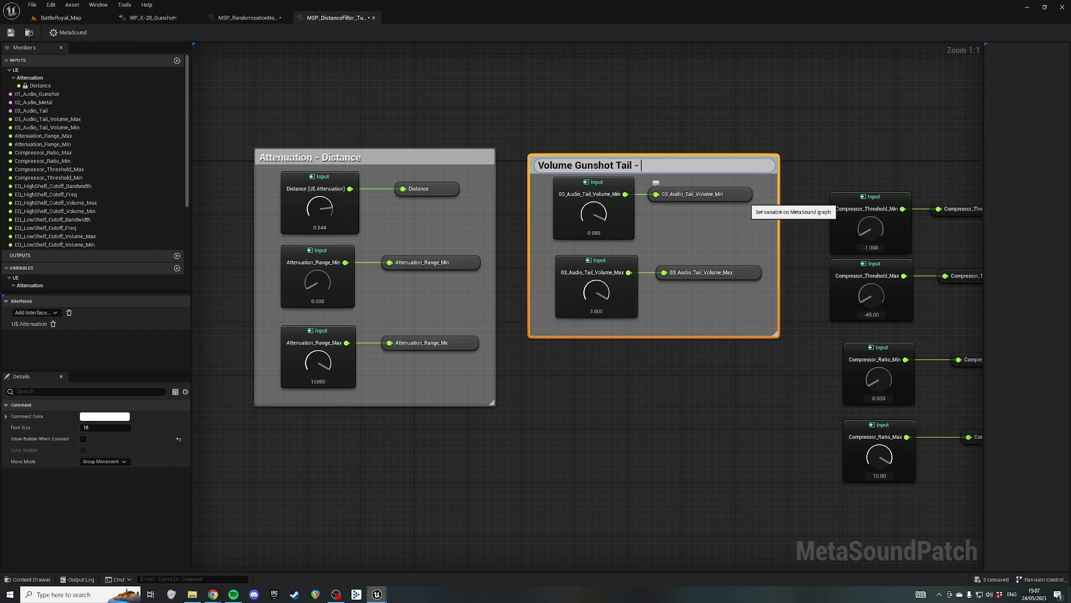
# - Shift the compressor threshold and ratio nodes slightly away from the tail volume group and enclose them in a comment titled "Compressor"
pyautogui.moveTo(745, 199); pyautogui.dragTo(513, 202, button='right')
pyautogui.scroll(-1, 514, 202)
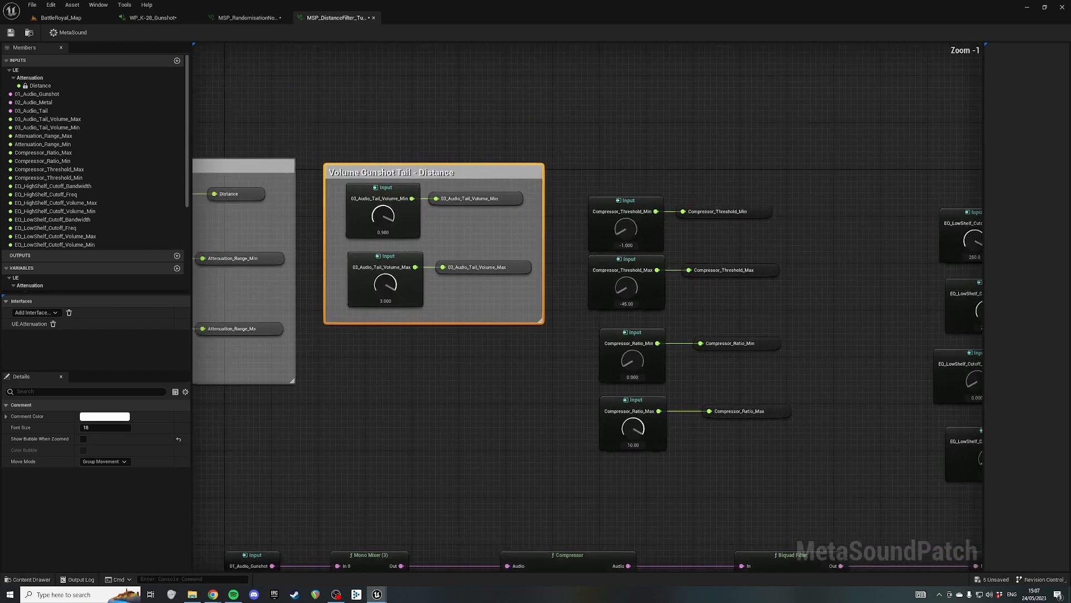
pyautogui.moveTo(585, 134); pyautogui.dragTo(858, 479)
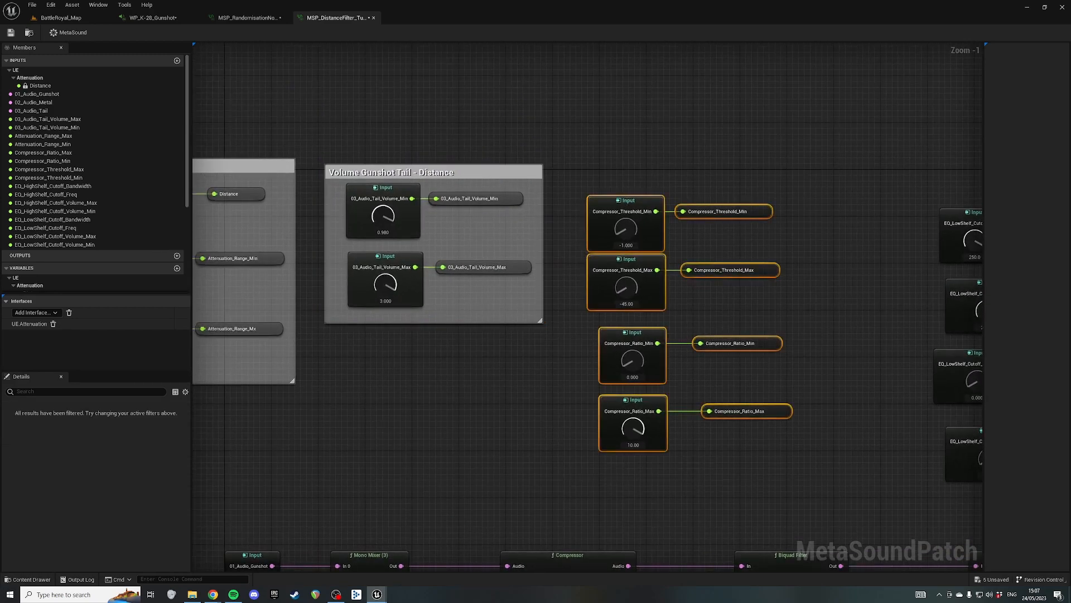
pyautogui.moveTo(653, 210); pyautogui.dragTo(681, 201)
pyautogui.moveTo(584, 137); pyautogui.dragTo(843, 469)
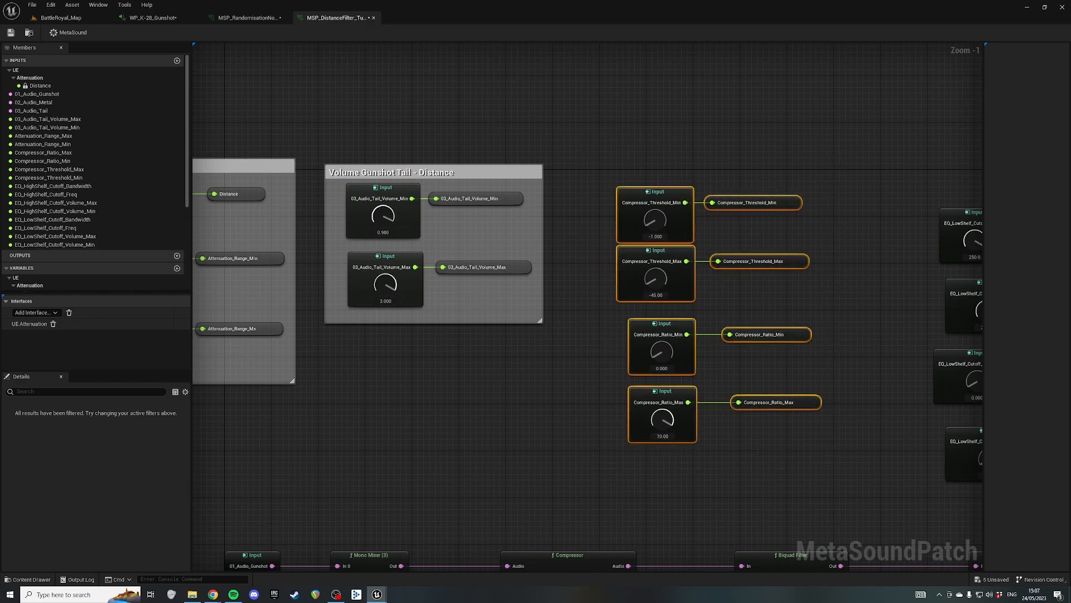
pyautogui.write('cC')
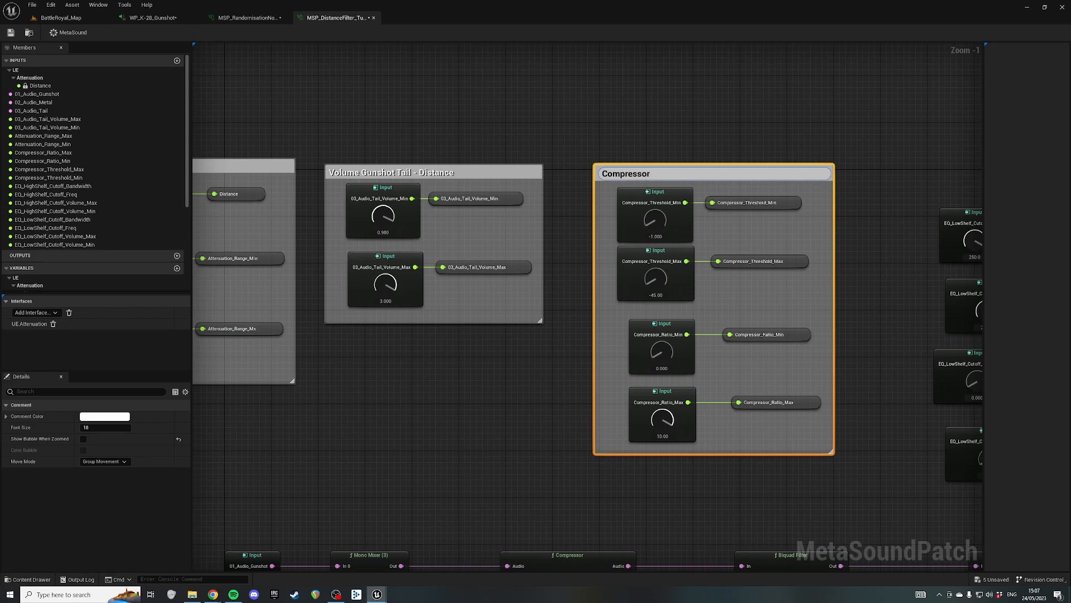
pyautogui.press('Return')
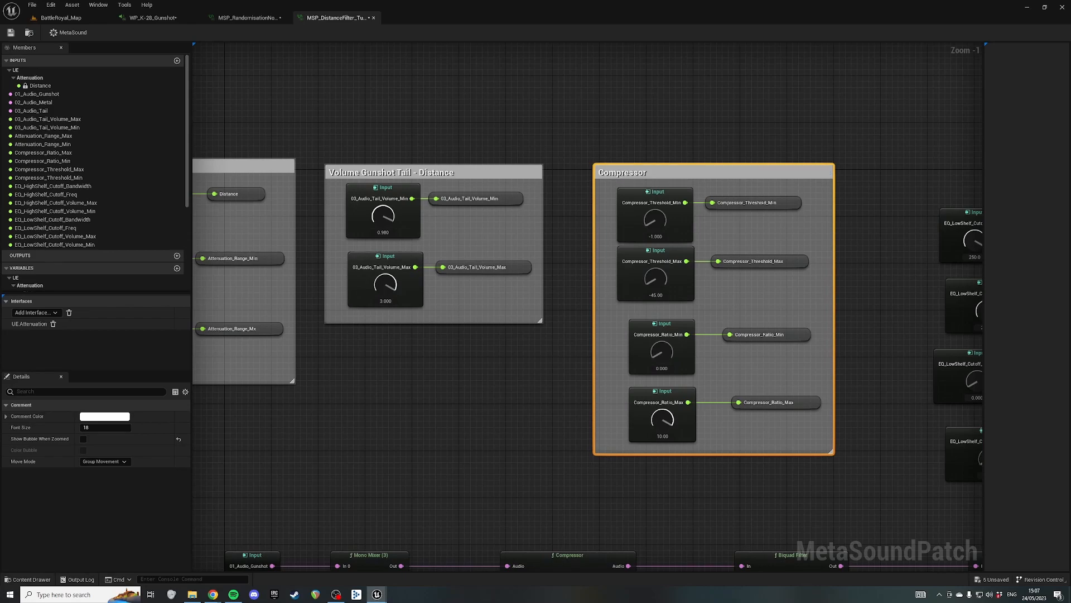
# - Shorten the tail volume comment's title to "Volume Gunshot Tail"
pyautogui.doubleClick(457, 171)
pyautogui.click(458, 171)
pyautogui.press('BackSpace')
pyautogui.press('BackSpace')
pyautogui.press('BackSpace')
pyautogui.press('BackSpace')
pyautogui.press('BackSpace')
pyautogui.press('BackSpace')
pyautogui.press('BackSpace')
pyautogui.press('BackSpace')
pyautogui.press('BackSpace')
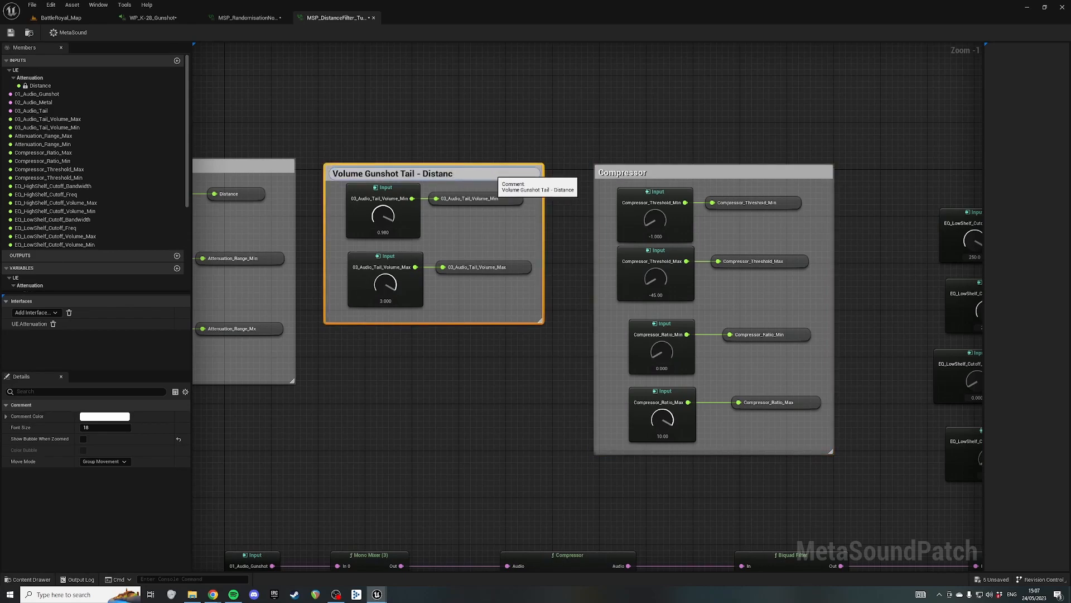
pyautogui.click(395, 119)
pyautogui.moveTo(395, 119); pyautogui.dragTo(619, 130, button='right')
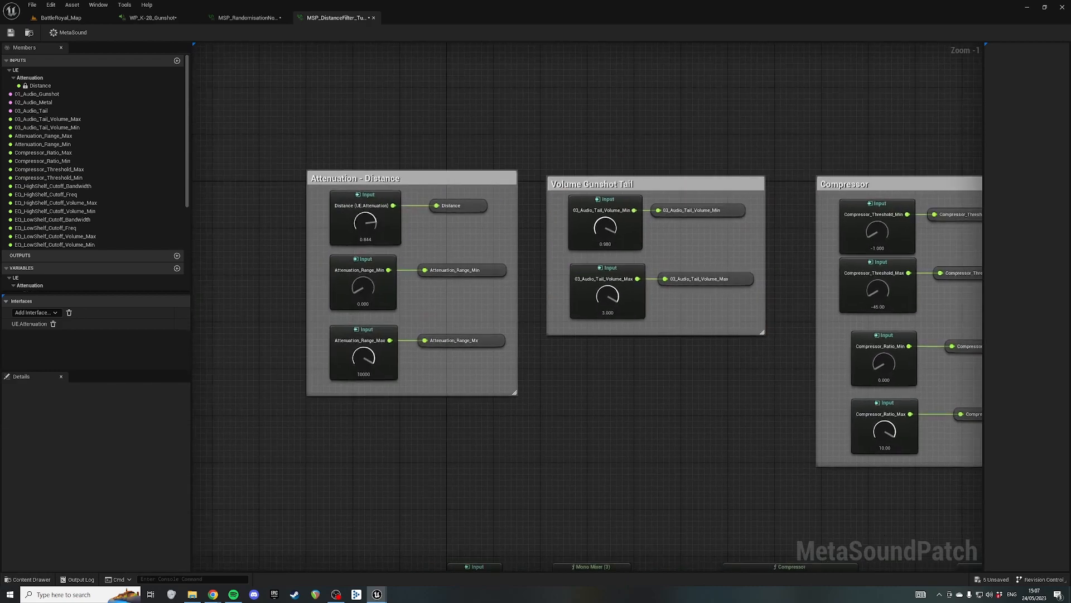
# - Shorten the title of the distance and attenuation range comment to "Attenuation"
pyautogui.doubleClick(411, 179)
pyautogui.click(411, 179)
pyautogui.press('BackSpace')
pyautogui.press('BackSpace')
pyautogui.press('BackSpace')
pyautogui.press('BackSpace')
pyautogui.press('BackSpace')
pyautogui.press('BackSpace')
pyautogui.press('BackSpace')
pyautogui.press('BackSpace')
pyautogui.press('BackSpace')
pyautogui.press('BackSpace')
pyautogui.press('BackSpace')
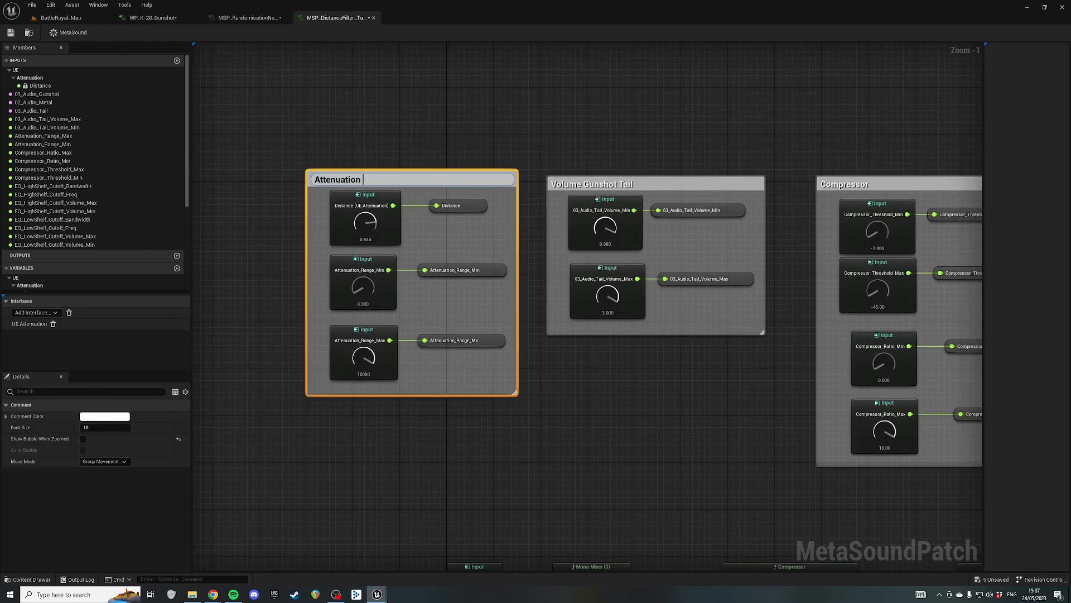
pyautogui.click(569, 124)
# - Enclose the low-shelf EQ inputs and their variables in a comment titled "Low Pass"
pyautogui.moveTo(569, 124); pyautogui.dragTo(139, 81, button='right')
pyautogui.moveTo(670, 120); pyautogui.dragTo(886, 462)
pyautogui.write('cLow Pass')
pyautogui.press('Return')
# - Enclose the high-shelf EQ inputs and their variables in a comment titled "HighShelf"
pyautogui.moveTo(971, 110); pyautogui.dragTo(687, 89, button='right')
pyautogui.moveTo(686, 89); pyautogui.dragTo(907, 433)
pyautogui.write('cHighShelg')
pyautogui.press('Left')
pyautogui.press('Left')
pyautogui.press('Left')
pyautogui.press('Left')
pyautogui.press('Left')
pyautogui.press('BackSpace')
pyautogui.press('Delete')
pyautogui.write('s')
pyautogui.hotkey('shift', 'Left')
pyautogui.write('S')
pyautogui.press('Return')
# - Rename the comment around the low-shelf EQ nodes to "Low Shelf"
pyautogui.click(404, 139)
pyautogui.doubleClick(404, 140)
pyautogui.write('Shelf')
pyautogui.click(647, 126)
# - Add a space to the high-shelf comment's title so it reads "High Shelf"
pyautogui.click(687, 122)
pyautogui.doubleClick(688, 122)
pyautogui.click(689, 122)
pyautogui.click(692, 123)
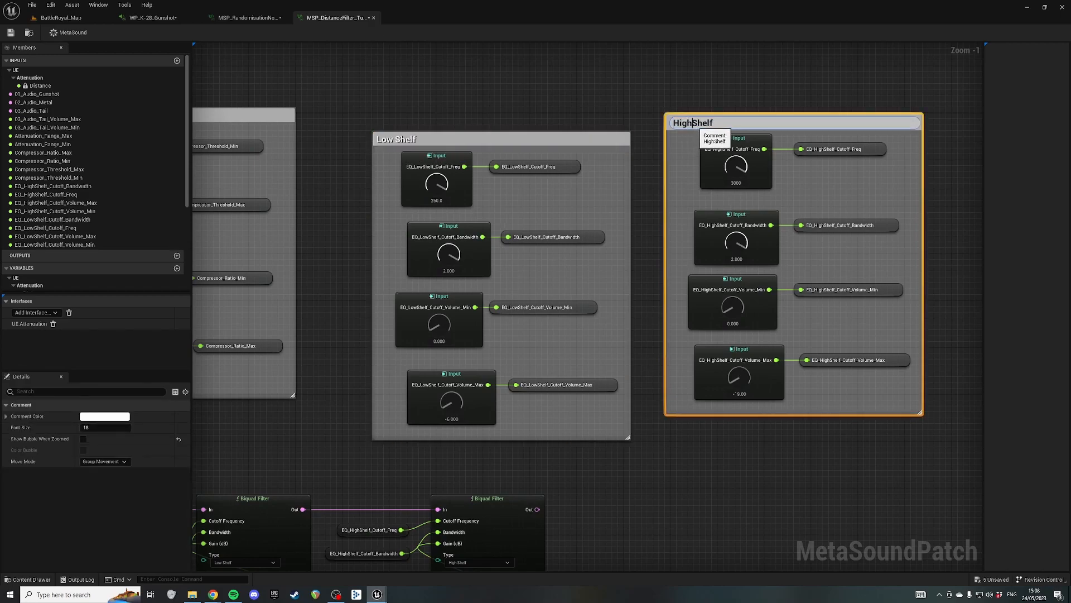
pyautogui.click(647, 126)
# - Move the Low Shelf comment group up slightly to line up with the neighbouring comment groups
pyautogui.moveTo(647, 125); pyautogui.dragTo(735, 133, button='right')
pyautogui.moveTo(627, 147); pyautogui.dragTo(621, 118)
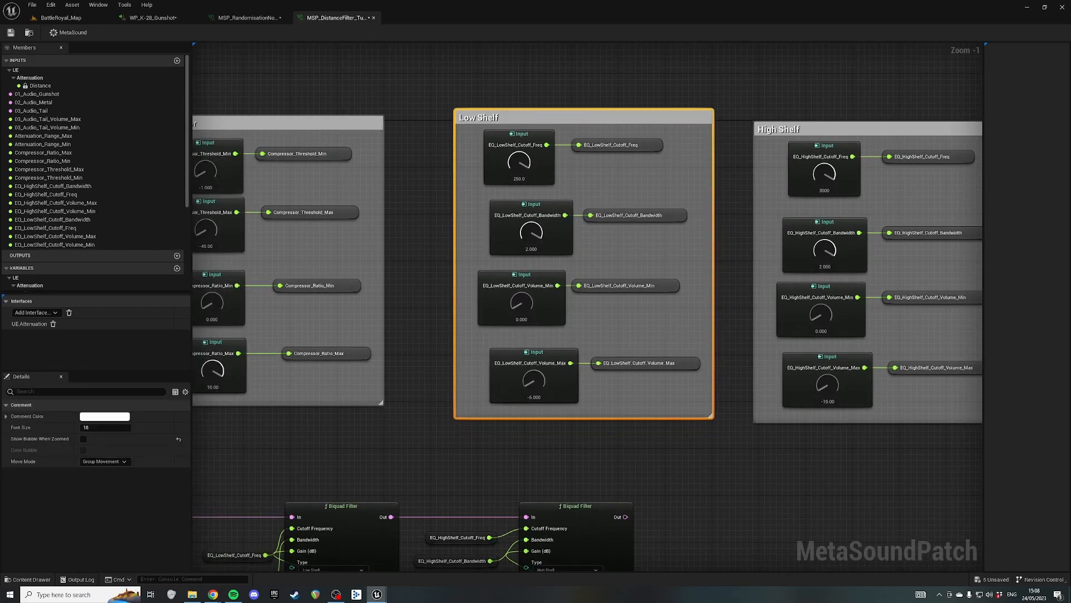
pyautogui.click(412, 410)
# - Extend the tail volume comment's title to "Volume Gunshot Tail Over Distance"
pyautogui.moveTo(413, 410); pyautogui.dragTo(560, 344, button='right')
pyautogui.scroll(-4, 560, 345)
pyautogui.moveTo(290, 307); pyautogui.dragTo(505, 398, button='right')
pyautogui.scroll(4, 444, 320)
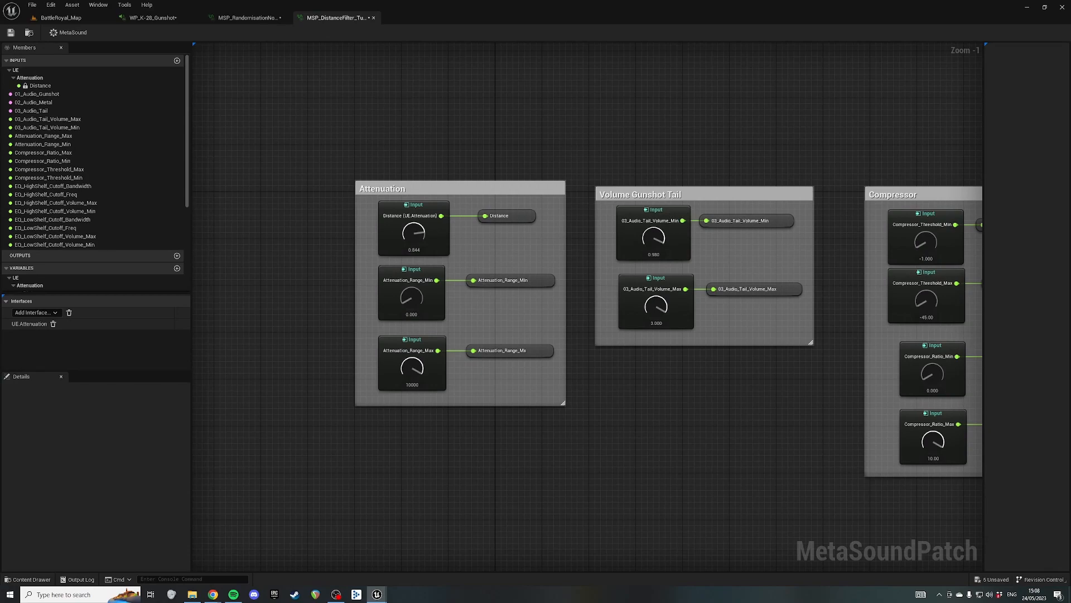
pyautogui.doubleClick(669, 193)
pyautogui.click(690, 194)
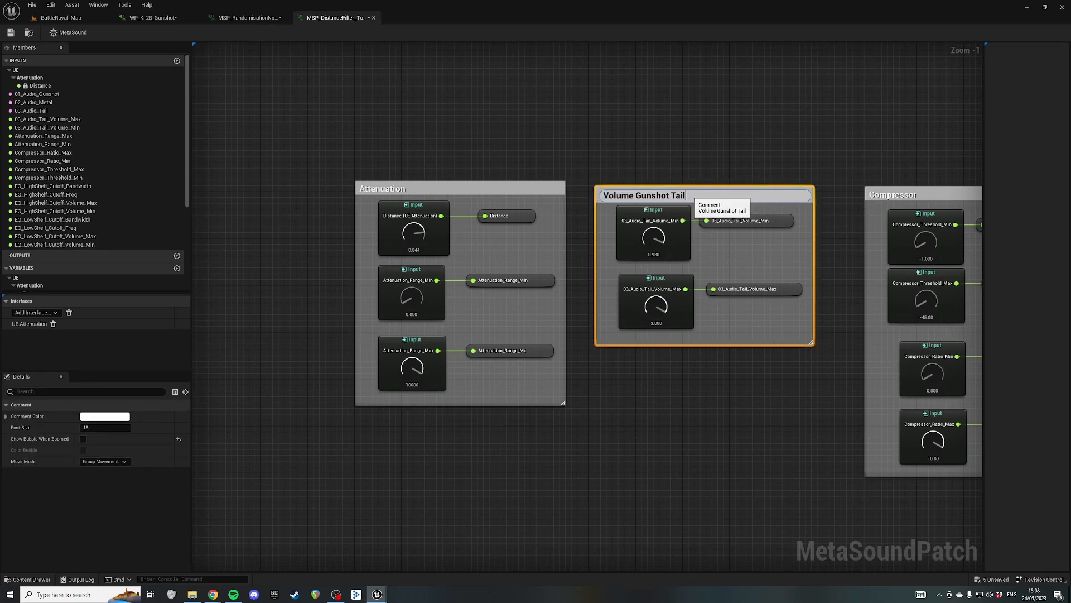
pyautogui.press('BackSpace')
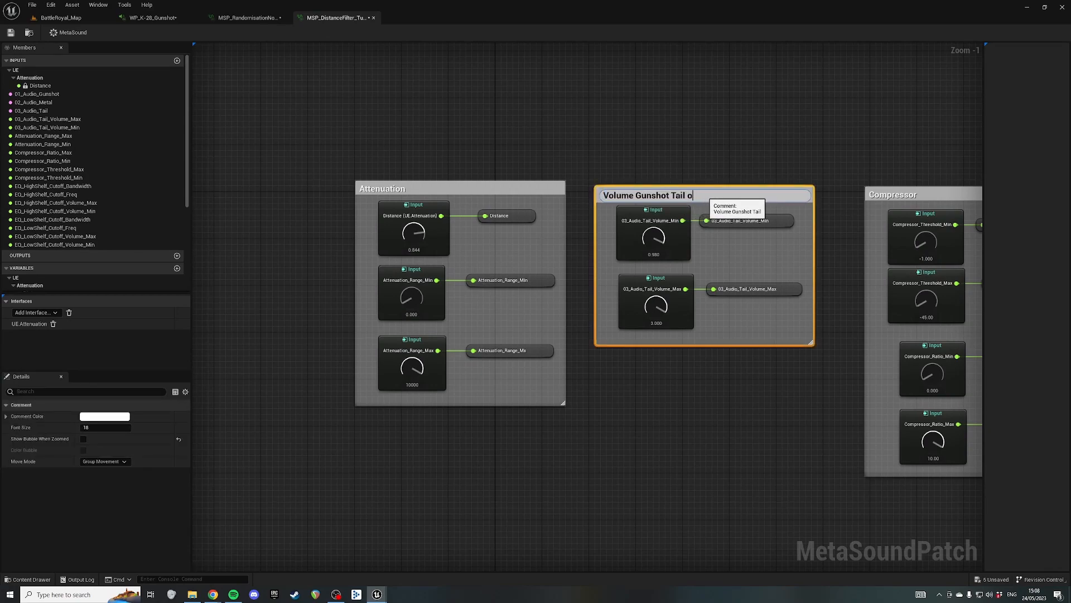
pyautogui.write('over Distance')
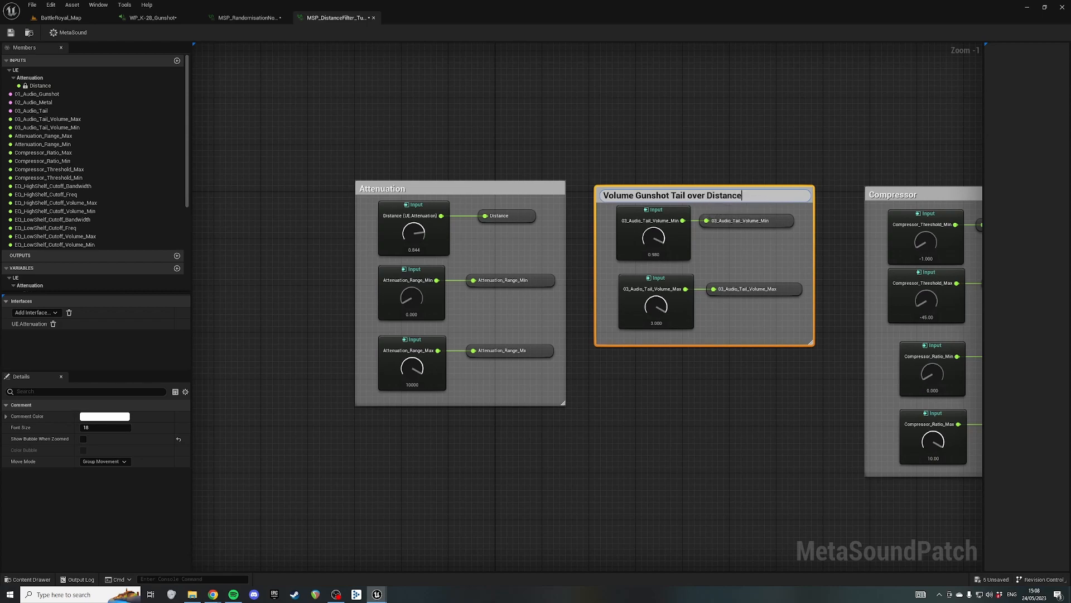
pyautogui.click(703, 402)
# - Review the labelled comment groups and the mixer, compressor and filter chain across the patch graph
pyautogui.moveTo(703, 402); pyautogui.dragTo(617, 380, button='right')
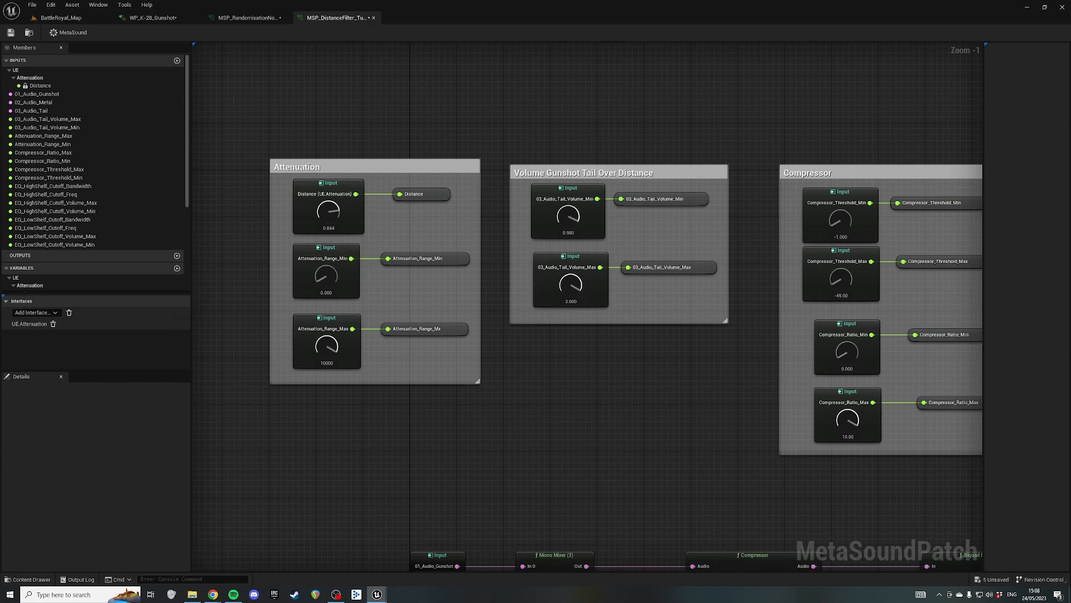
pyautogui.scroll(-3, 584, 67)
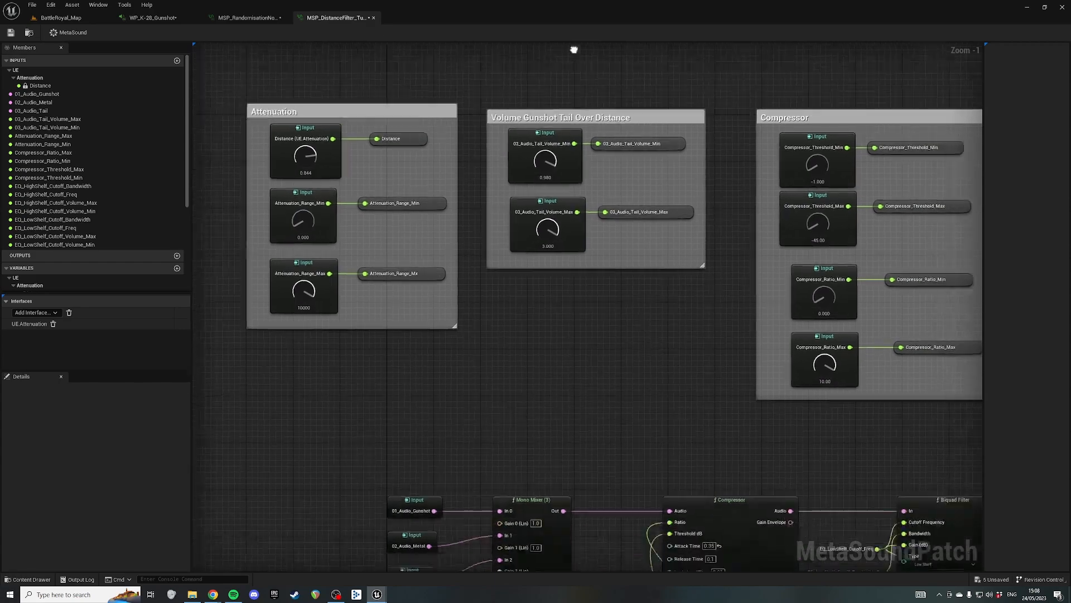
pyautogui.scroll(1, 583, 391)
pyautogui.scroll(1, 510, 247)
pyautogui.moveTo(577, 276); pyautogui.dragTo(374, 201, button='right')
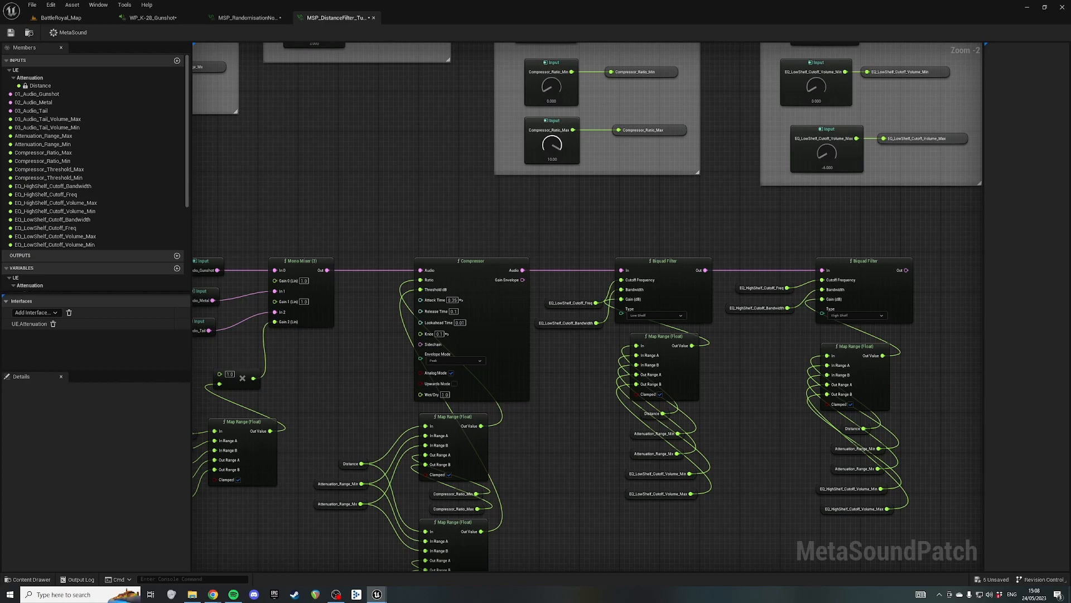
pyautogui.moveTo(586, 223); pyautogui.dragTo(640, 283, button='right')
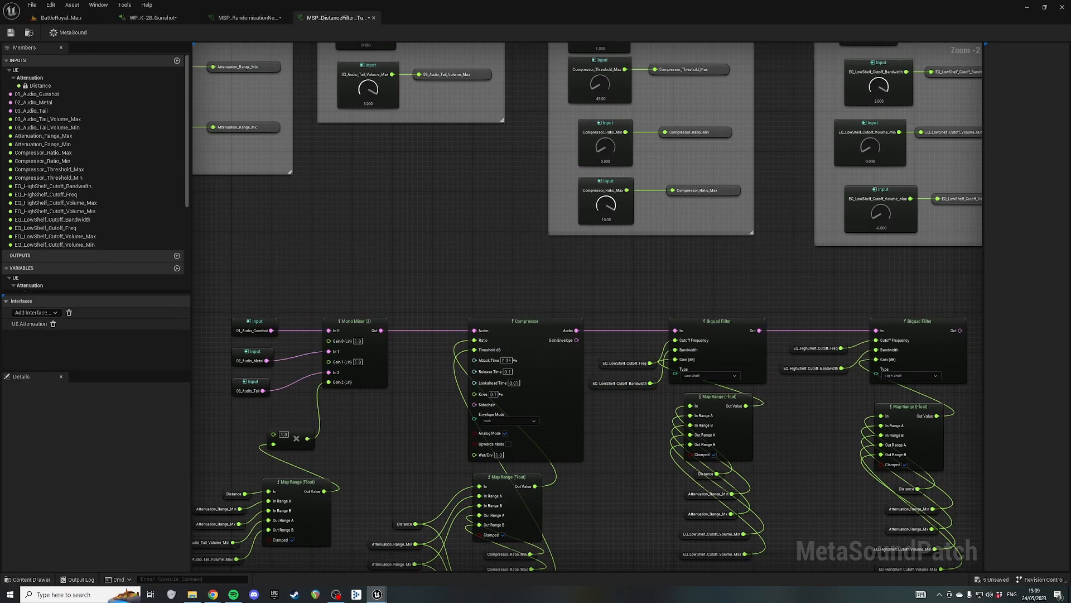
pyautogui.moveTo(495, 221); pyautogui.dragTo(526, 303, button='right')
pyautogui.scroll(-1, 486, 268)
pyautogui.moveTo(486, 268); pyautogui.dragTo(210, 242, button='right')
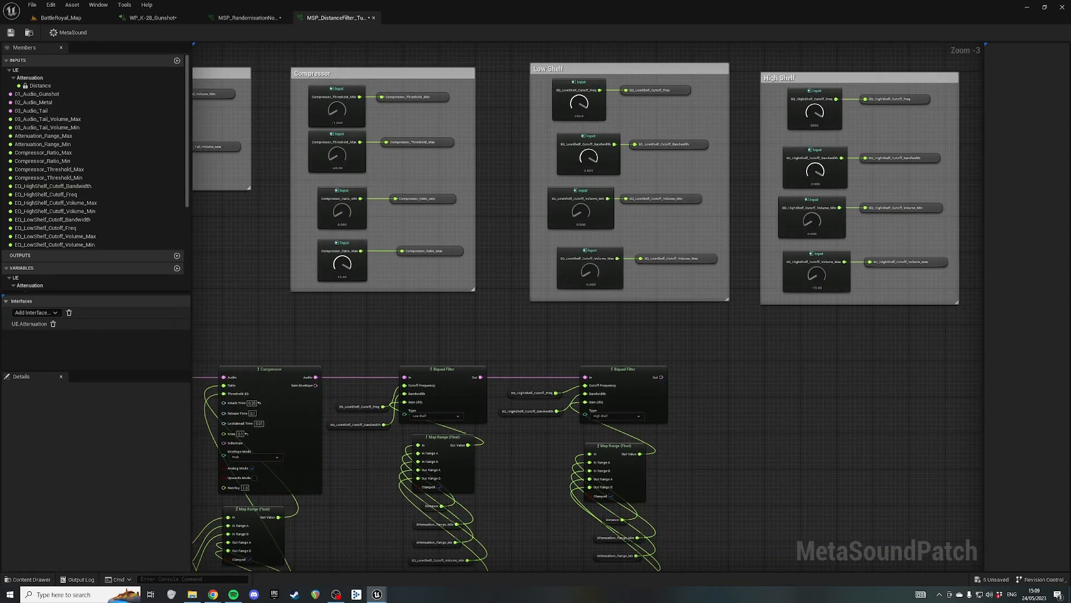
pyautogui.moveTo(397, 329); pyautogui.dragTo(610, 406, button='right')
pyautogui.scroll(-2, 474, 367)
pyautogui.scroll(2, 475, 368)
pyautogui.scroll(-2, 541, 380)
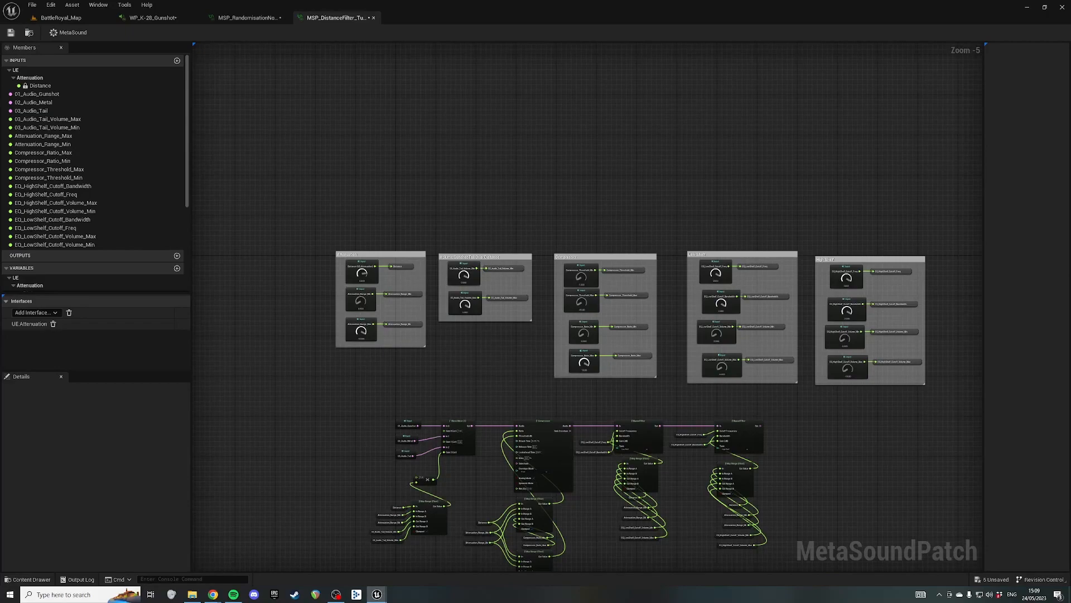
pyautogui.moveTo(453, 364); pyautogui.dragTo(476, 332, button='right')
pyautogui.scroll(2, 453, 241)
pyautogui.moveTo(452, 241); pyautogui.dragTo(381, 212, button='right')
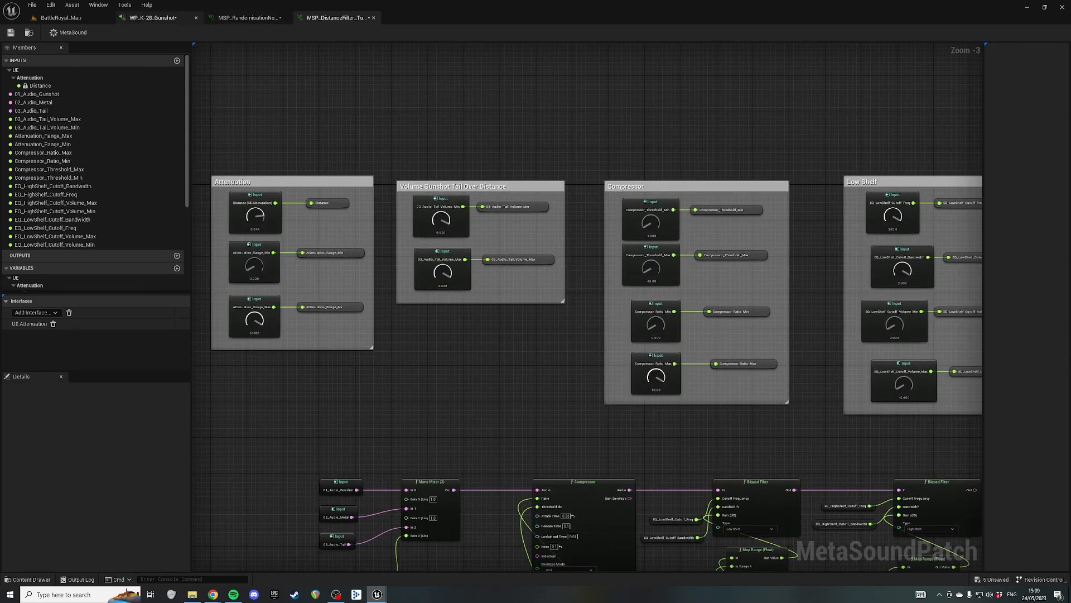
# - Add an MSP_DistanceFilter_Tutorial node to the gunshot source MetaSound and place it in the empty area above the randomisation nodes
pyautogui.click(166, 19)
pyautogui.moveTo(580, 162); pyautogui.dragTo(513, 134, button='right')
pyautogui.scroll(-2, 513, 134)
pyautogui.moveTo(609, 106); pyautogui.dragTo(628, 273, button='right')
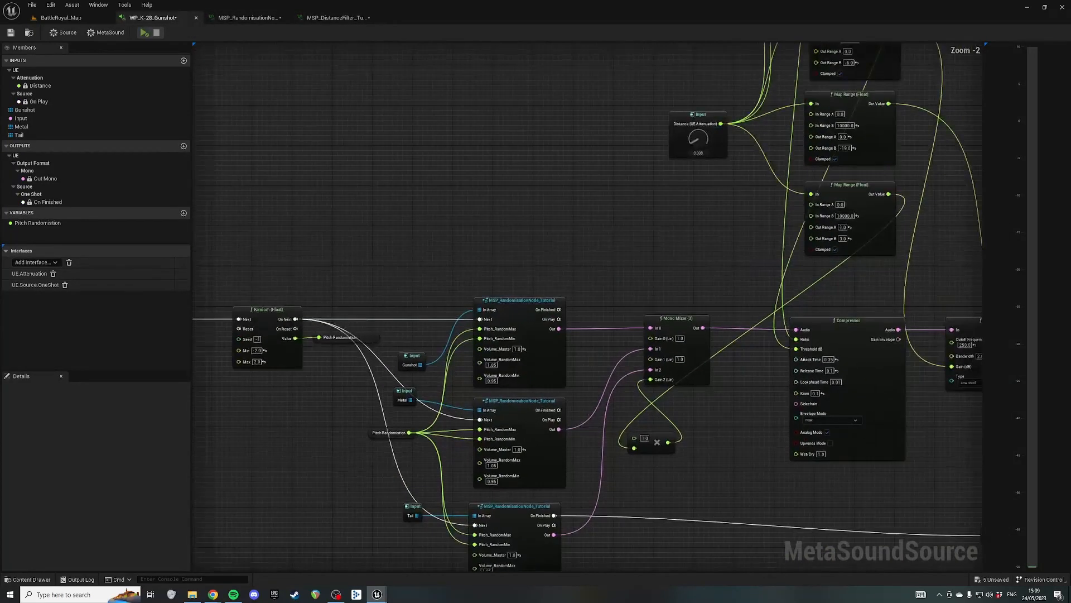
pyautogui.rightClick(471, 177)
pyautogui.write('msp')
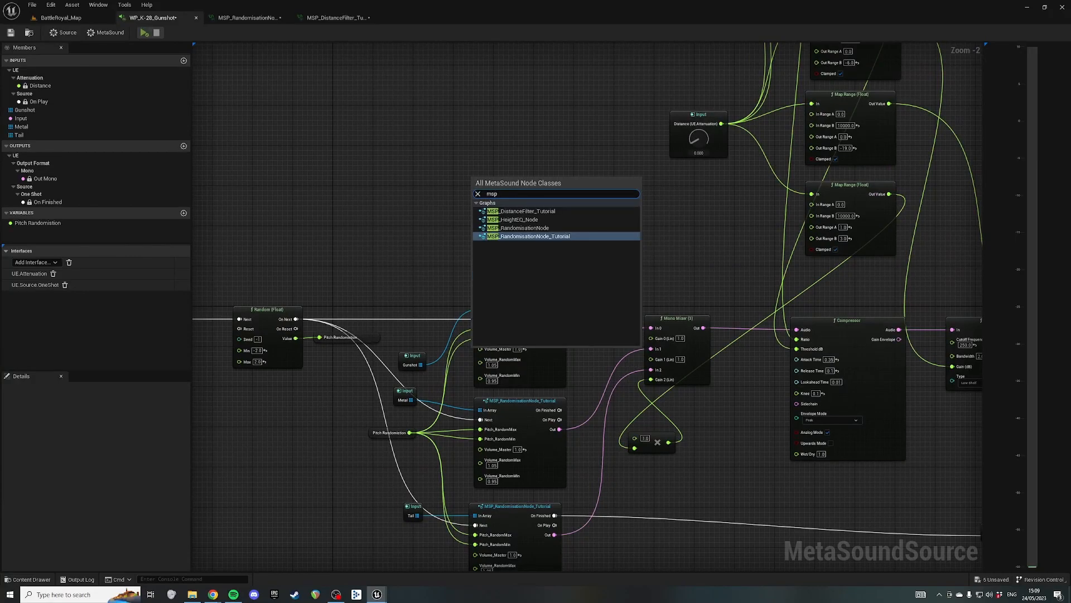
pyautogui.click(519, 213)
pyautogui.moveTo(530, 183); pyautogui.dragTo(440, 59)
pyautogui.scroll(2, 440, 60)
pyautogui.moveTo(439, 59); pyautogui.dragTo(650, 178, button='right')
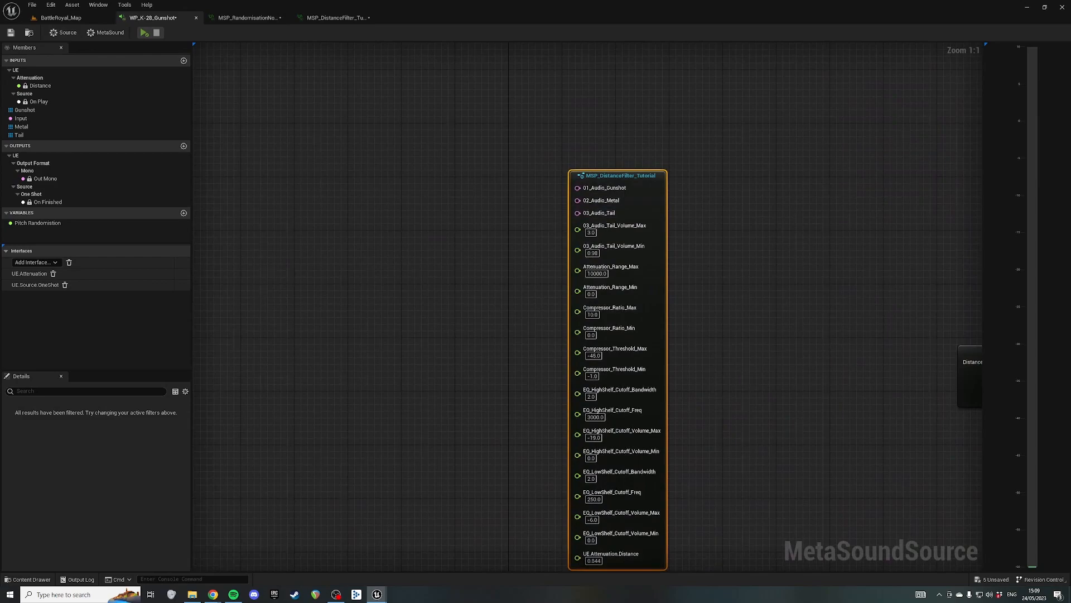
# - Try deleting the old mixer, distance input, Map Range, compressor and filter nodes together, and undo the deletion
pyautogui.scroll(-5, 639, 198)
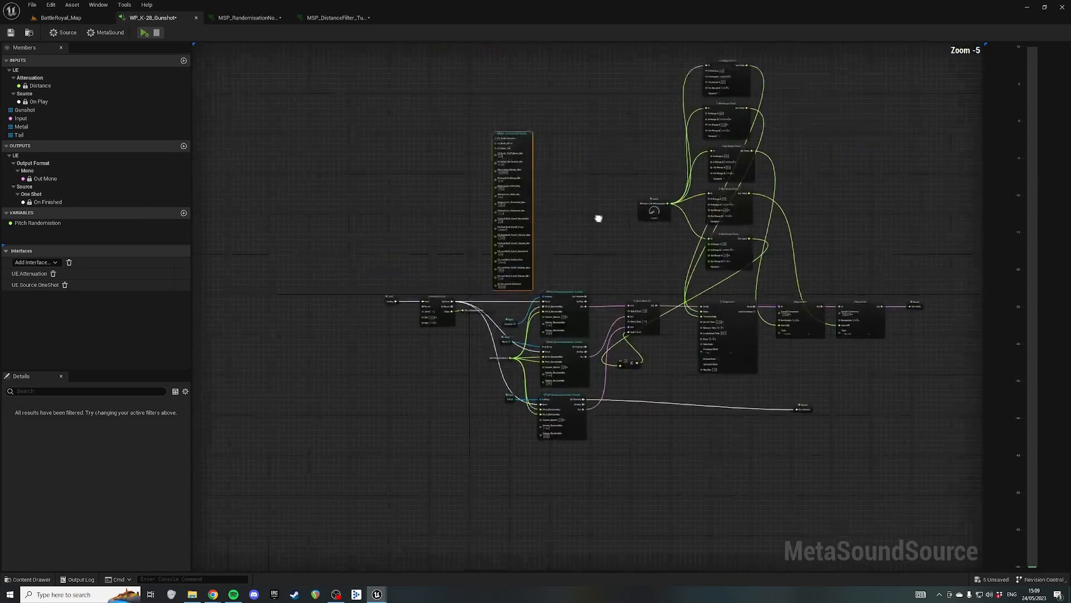
pyautogui.scroll(2, 500, 182)
pyautogui.moveTo(500, 182); pyautogui.dragTo(491, 79, button='right')
pyautogui.click(438, 350)
pyautogui.moveTo(438, 351); pyautogui.dragTo(509, 313, button='right')
pyautogui.moveTo(508, 314); pyautogui.dragTo(587, 484)
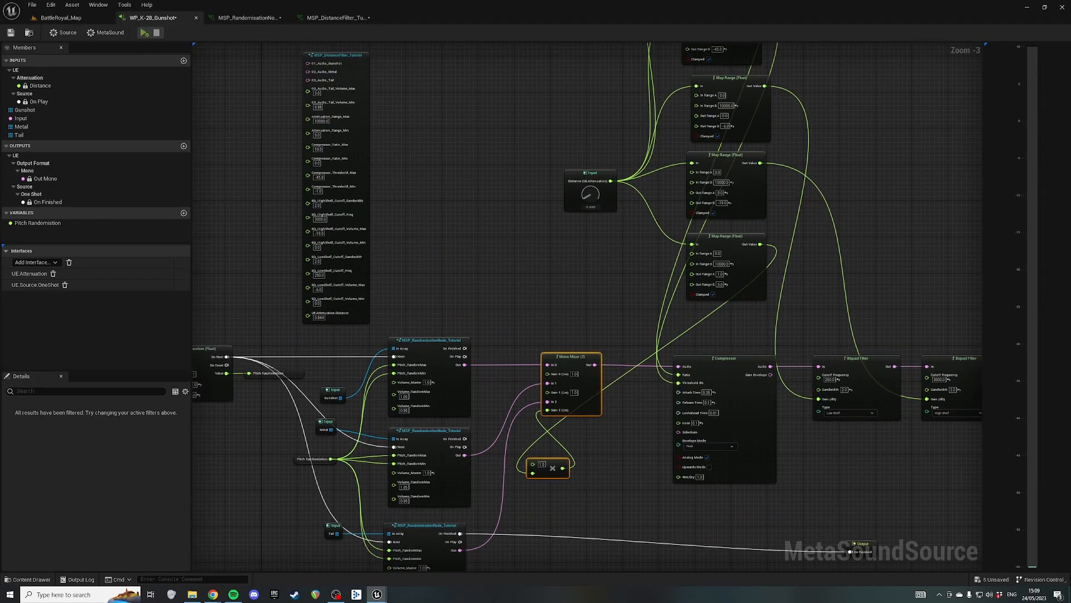
pyautogui.moveTo(643, 315); pyautogui.dragTo(567, 294, button='right')
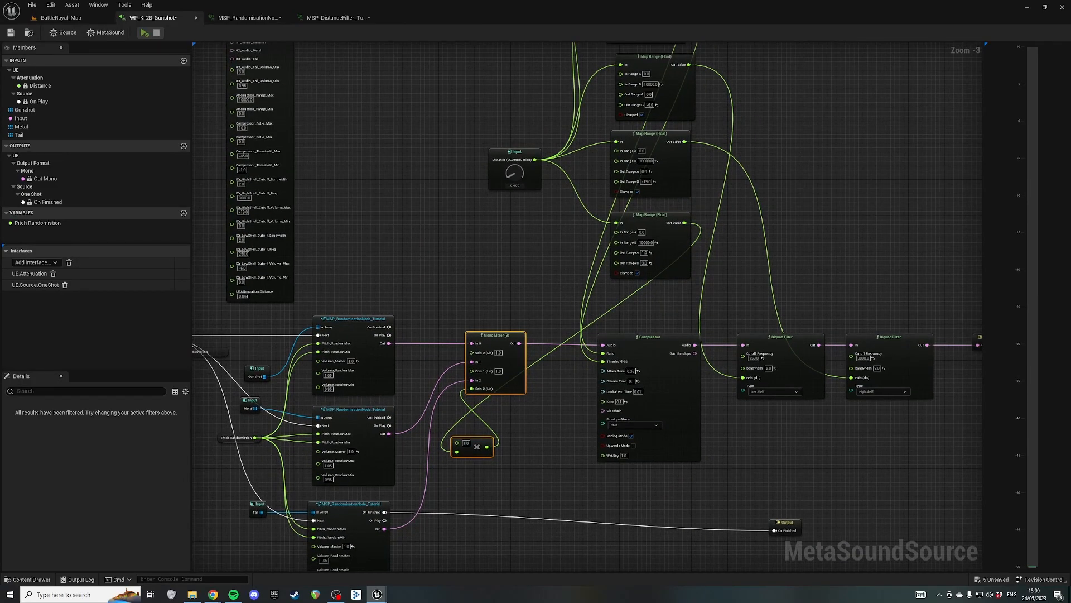
pyautogui.scroll(-2, 573, 311)
pyautogui.moveTo(500, 96); pyautogui.dragTo(743, 399)
pyautogui.press('Delete')
pyautogui.moveTo(558, 312); pyautogui.dragTo(752, 337, button='right')
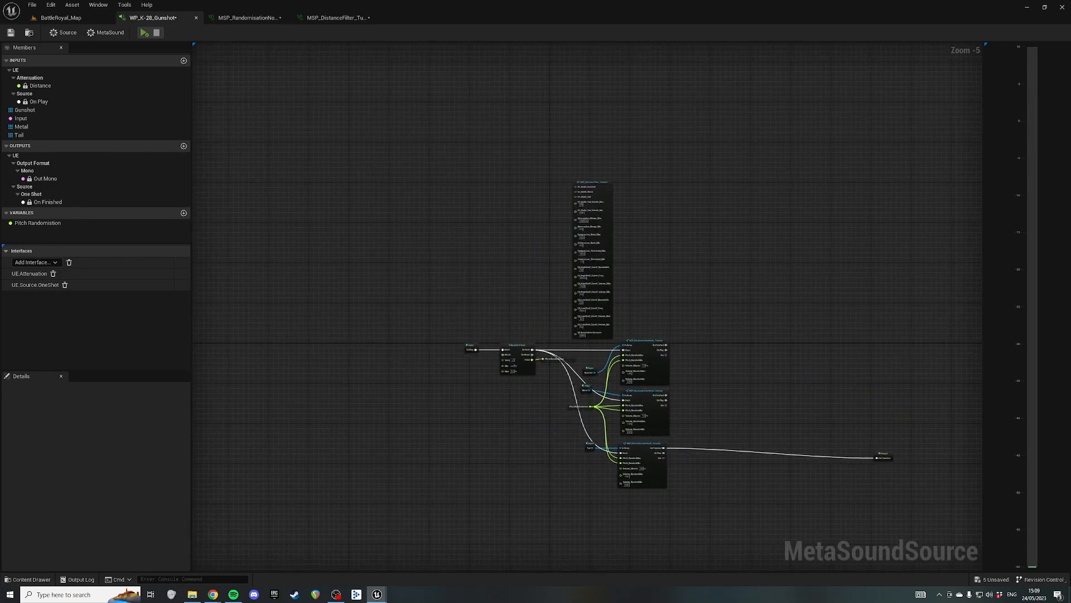
pyautogui.hotkey('ctrl', 'z')
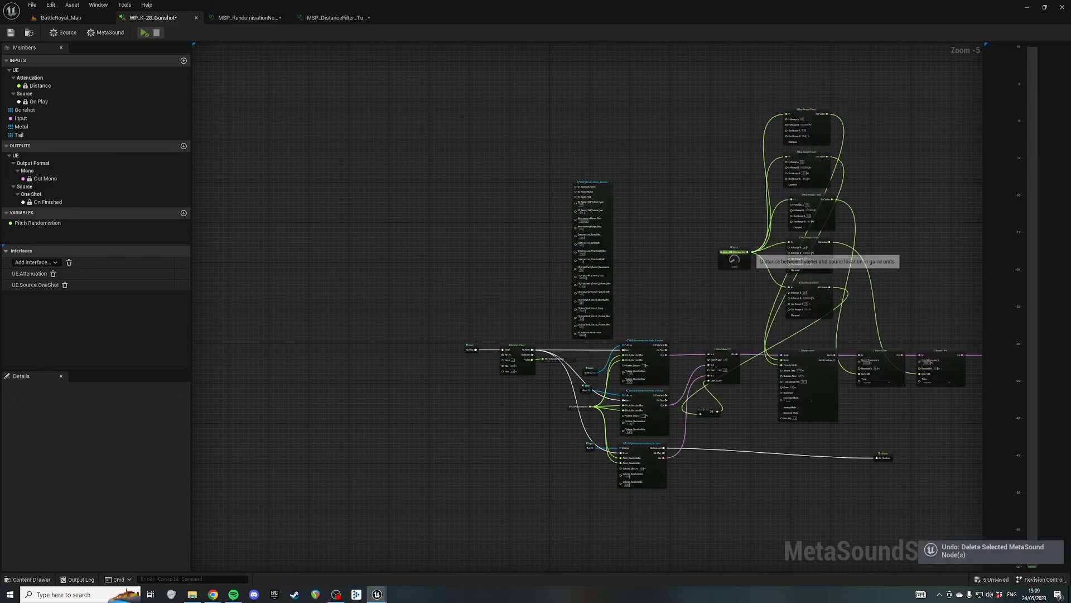
# - Delete the Map Range, compressor, Biquad Filter, Mono Mixer and multiply nodes, keeping the distance input and the outputs
pyautogui.moveTo(756, 235); pyautogui.dragTo(682, 232, button='right')
pyautogui.moveTo(685, 59); pyautogui.dragTo(872, 400)
pyautogui.press('Delete')
pyautogui.moveTo(701, 324); pyautogui.dragTo(630, 424)
pyautogui.press('Delete')
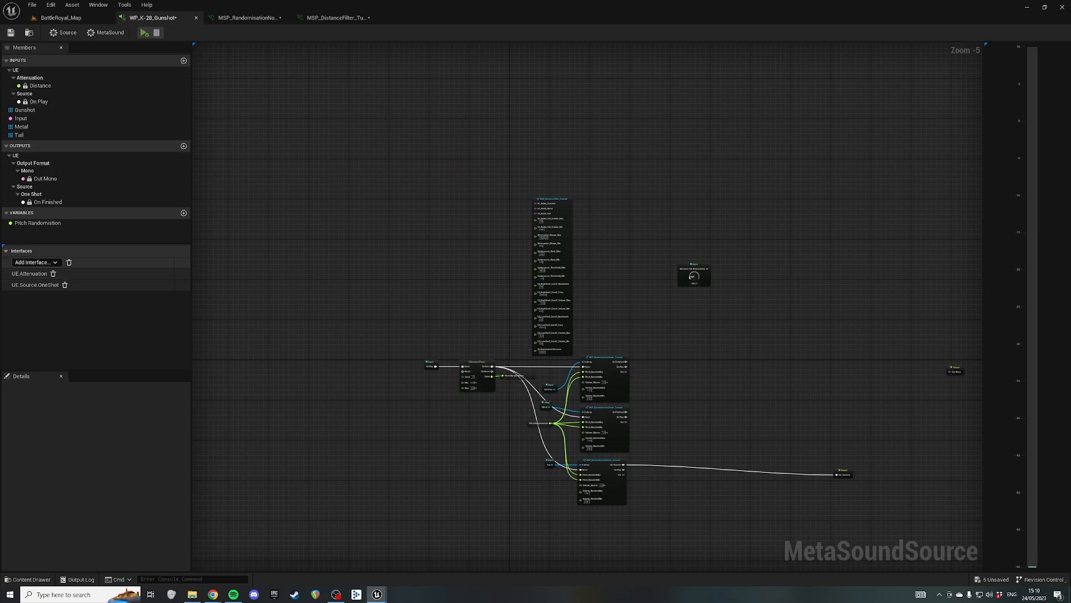
# - Place the distance input beside the distance filter node and connect it to the UE.Attenuation.Distance pin
pyautogui.click(35, 262)
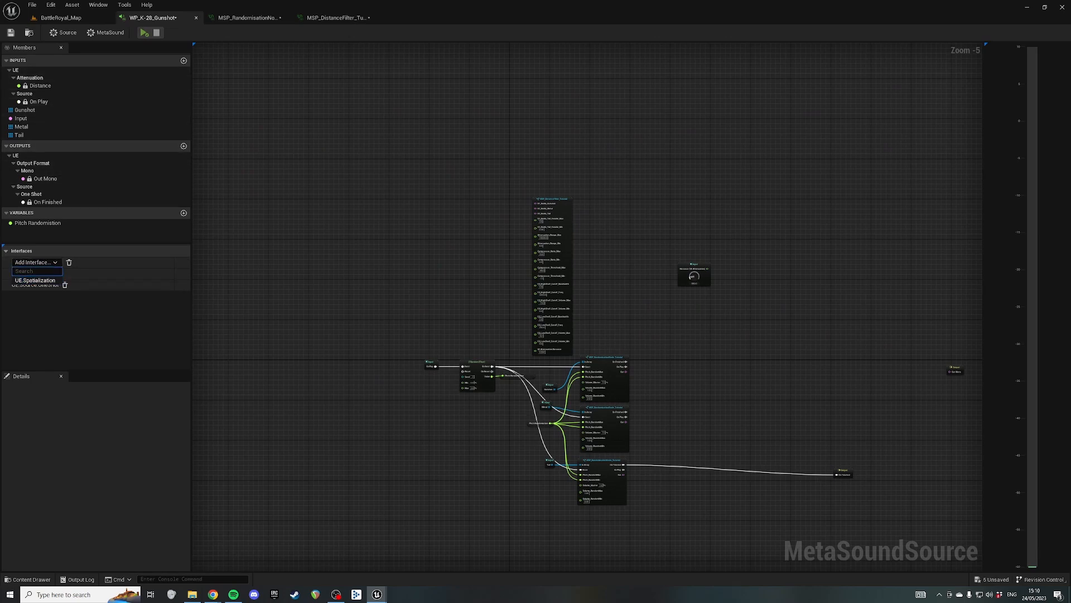
pyautogui.moveTo(671, 229); pyautogui.dragTo(760, 298)
pyautogui.scroll(3, 728, 317)
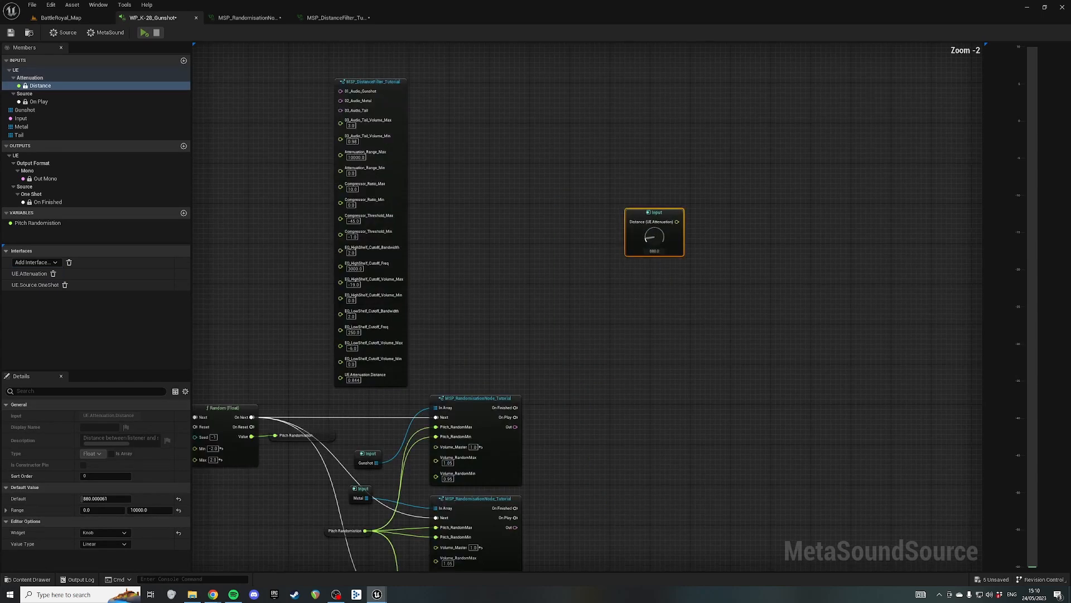
pyautogui.moveTo(728, 317); pyautogui.dragTo(660, 398, button='right')
pyautogui.scroll(2, 611, 303)
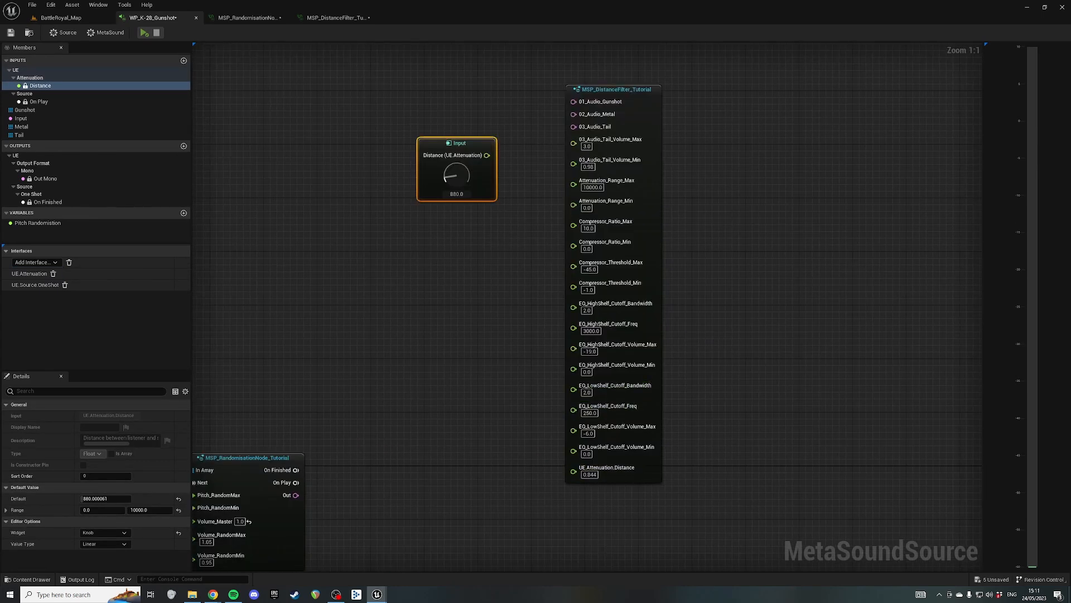
pyautogui.moveTo(526, 67); pyautogui.dragTo(592, 146)
pyautogui.moveTo(487, 155); pyautogui.dragTo(573, 472)
pyautogui.moveTo(525, 357); pyautogui.dragTo(560, 477, button='right')
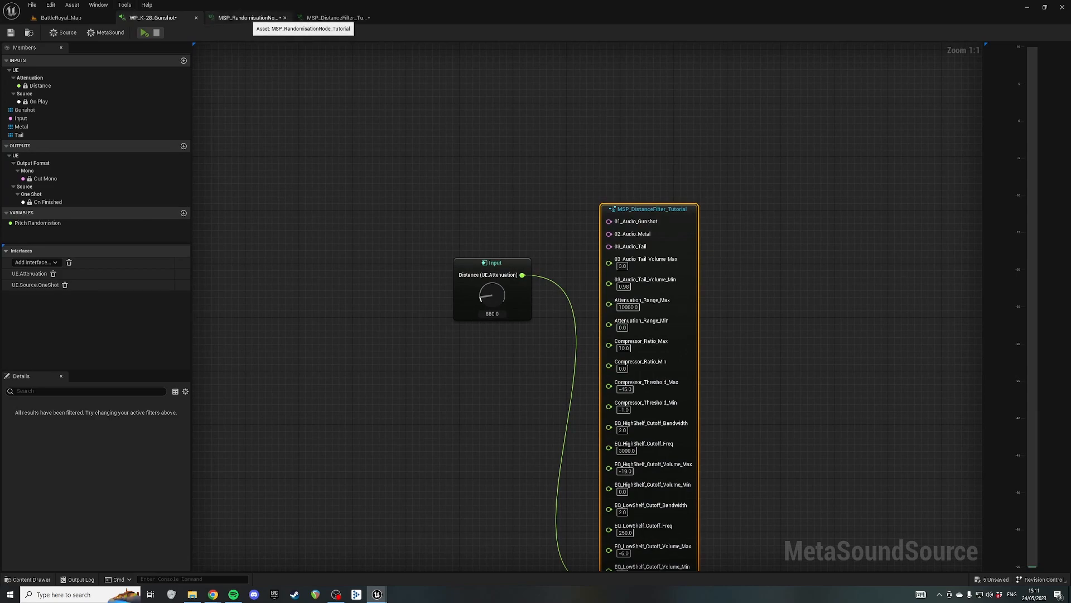
# - Close the randomisation patch and switch to the distance filter patch
pyautogui.click(251, 18)
pyautogui.click(284, 17)
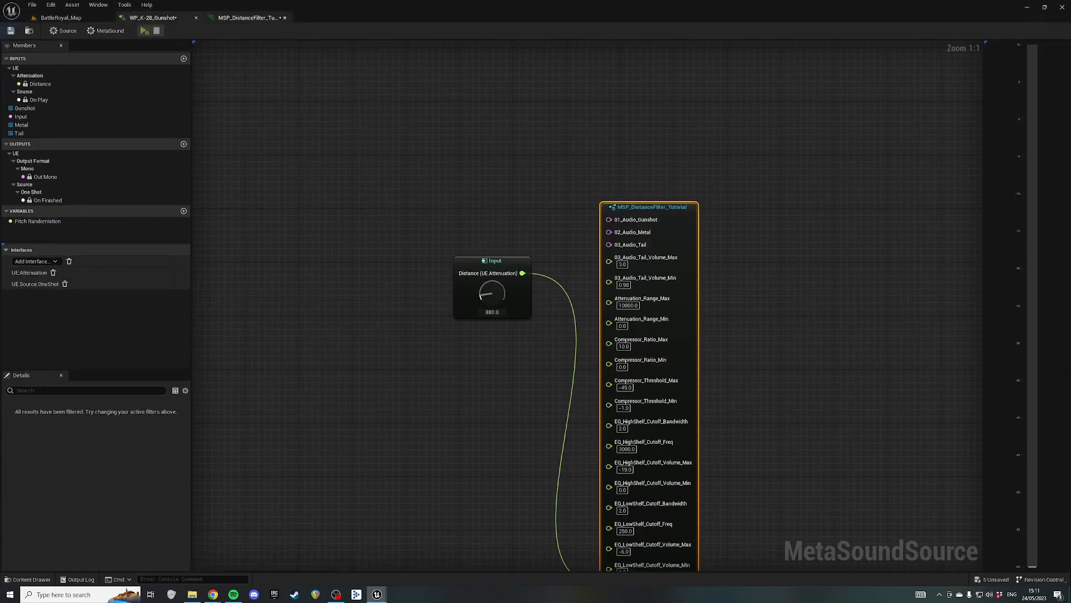
pyautogui.click(248, 17)
# - Examine how the Distance variables feed the Map Range nodes in the patch and check the gunshot source graph
pyautogui.moveTo(494, 144); pyautogui.dragTo(435, 95, button='right')
pyautogui.scroll(-2, 480, 88)
pyautogui.moveTo(529, 203); pyautogui.dragTo(538, 179)
pyautogui.moveTo(672, 530); pyautogui.dragTo(630, 292, button='right')
pyautogui.scroll(1, 630, 301)
pyautogui.moveTo(625, 415); pyautogui.dragTo(667, 299, button='right')
pyautogui.moveTo(458, 306); pyautogui.dragTo(505, 325)
pyautogui.moveTo(669, 390); pyautogui.dragTo(563, 368, button='right')
pyautogui.moveTo(586, 322); pyautogui.dragTo(626, 355)
pyautogui.moveTo(626, 355); pyautogui.dragTo(613, 521, button='right')
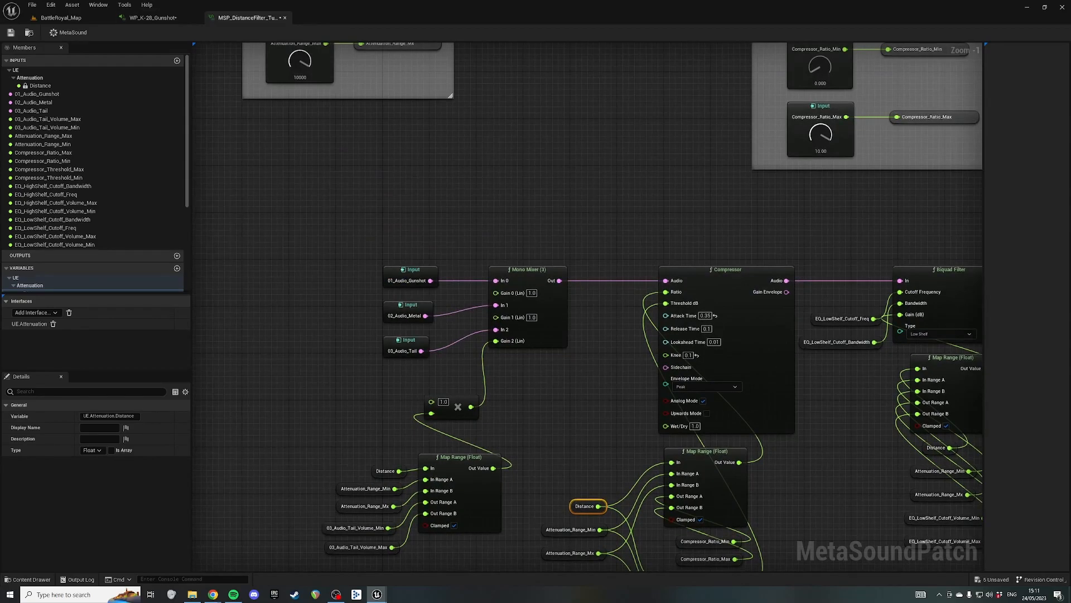
pyautogui.click(153, 17)
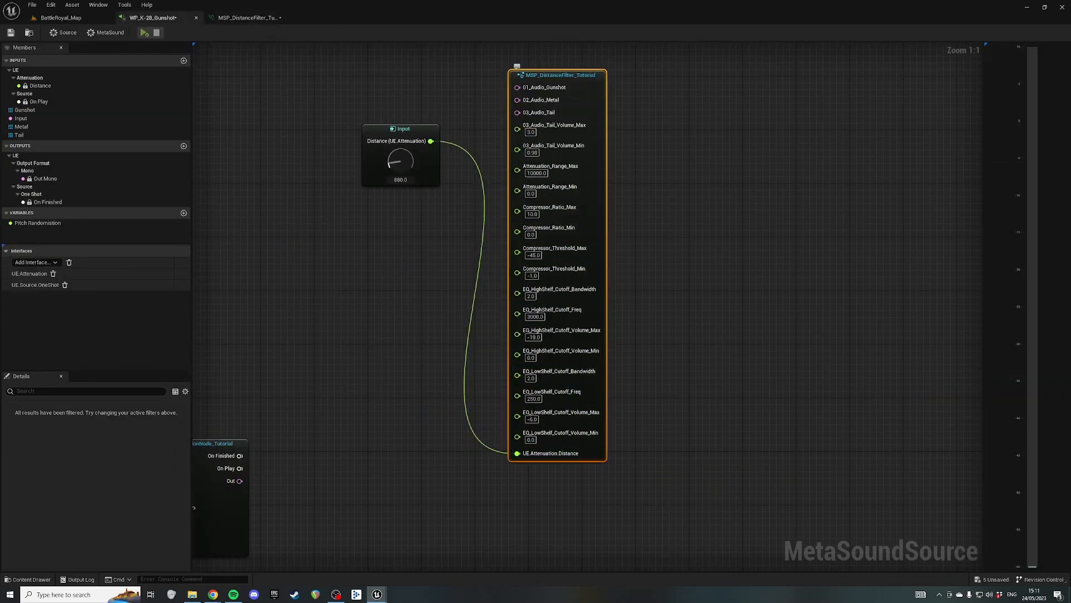
# - Set the Attenuation_Range_Max input's upper range limit and default value to 50000 in the distance filter patch
pyautogui.click(248, 17)
pyautogui.scroll(-1, 558, 279)
pyautogui.moveTo(558, 279); pyautogui.dragTo(417, 232, button='right')
pyautogui.scroll(-2, 595, 362)
pyautogui.moveTo(595, 363); pyautogui.dragTo(595, 447, button='right')
pyautogui.moveTo(676, 86)
pyautogui.mouseDown(button='right')
pyautogui.moveTo(682, 143)
pyautogui.moveTo(683, 66)
pyautogui.mouseUp(button='right')
pyautogui.scroll(3, 682, 144)
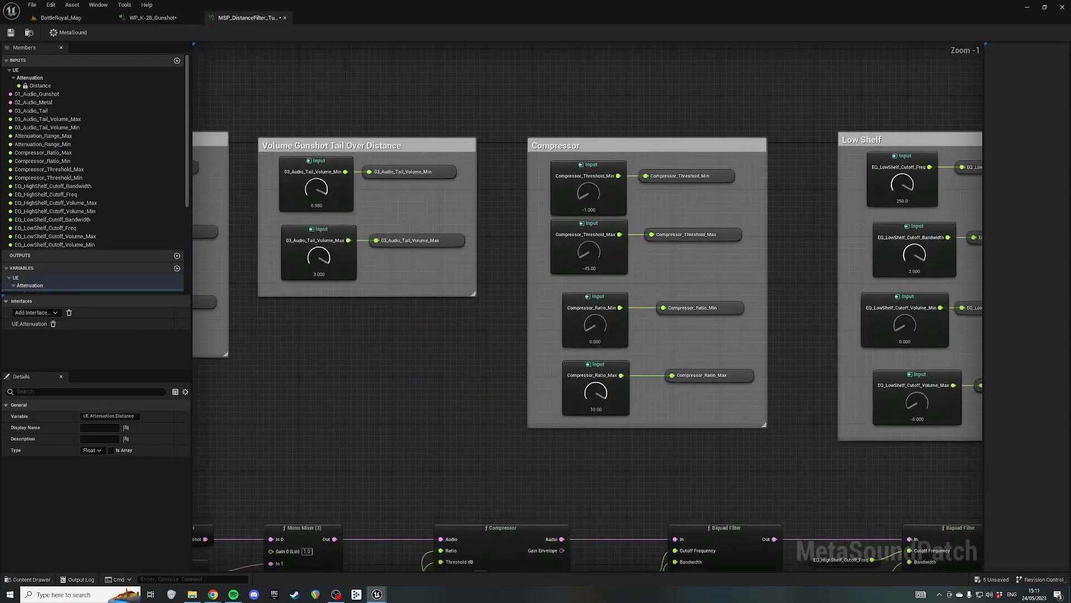
pyautogui.moveTo(256, 103); pyautogui.dragTo(739, 124, button='right')
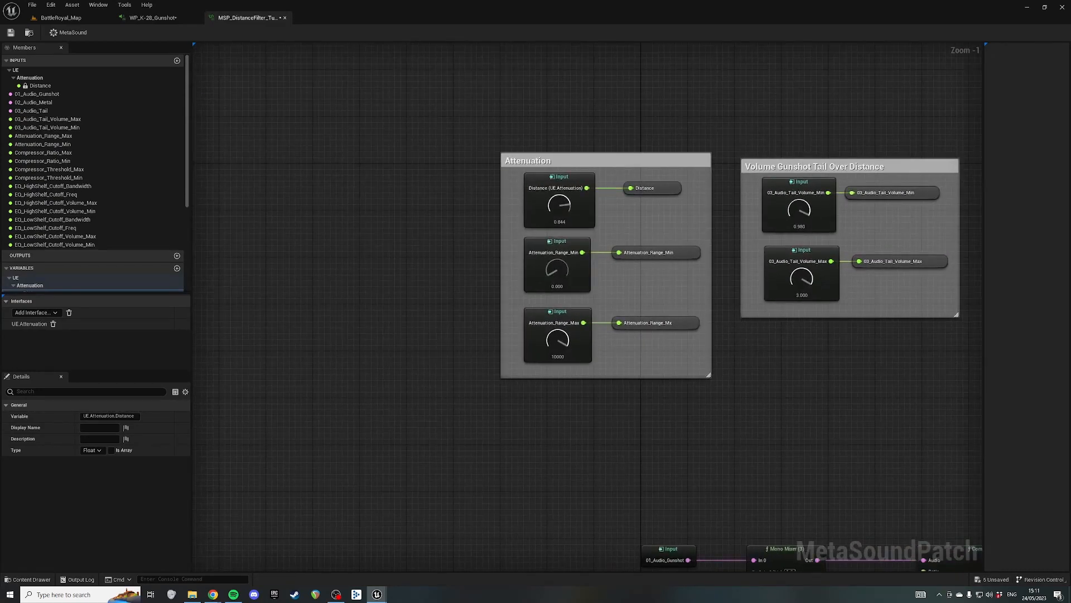
pyautogui.click(565, 330)
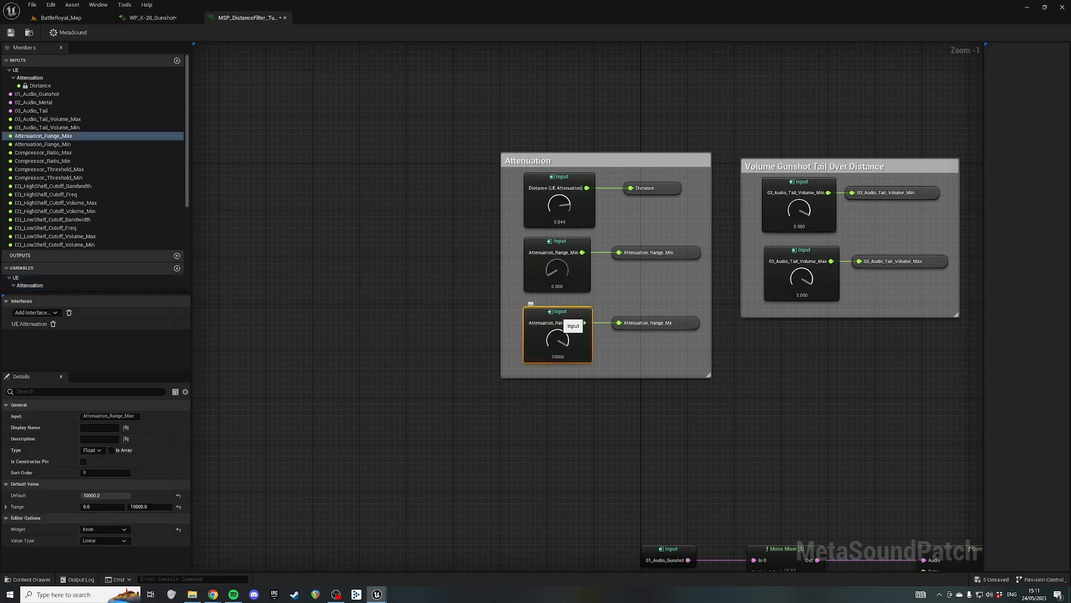
pyautogui.click(150, 506)
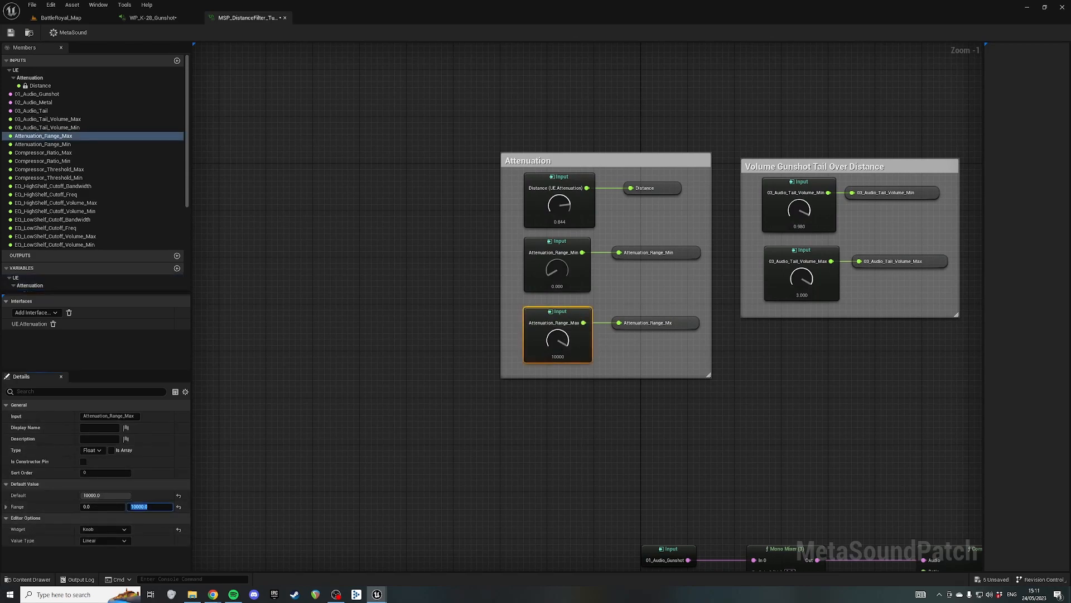
pyautogui.write('5')
pyautogui.press('Return')
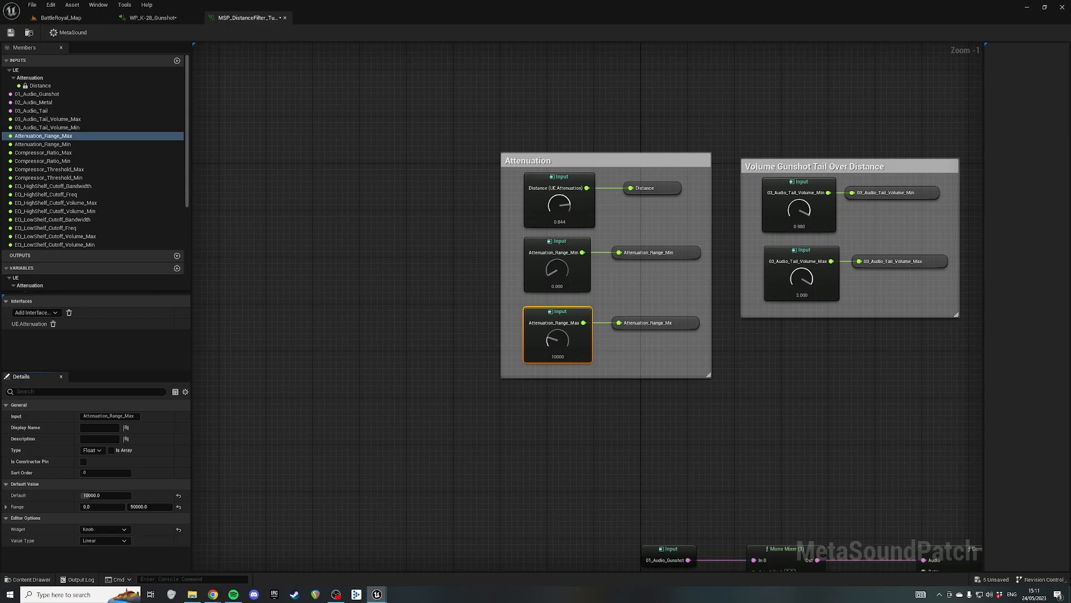
pyautogui.moveTo(653, 413); pyautogui.dragTo(492, 430, button='right')
pyautogui.moveTo(396, 358); pyautogui.dragTo(396, 318)
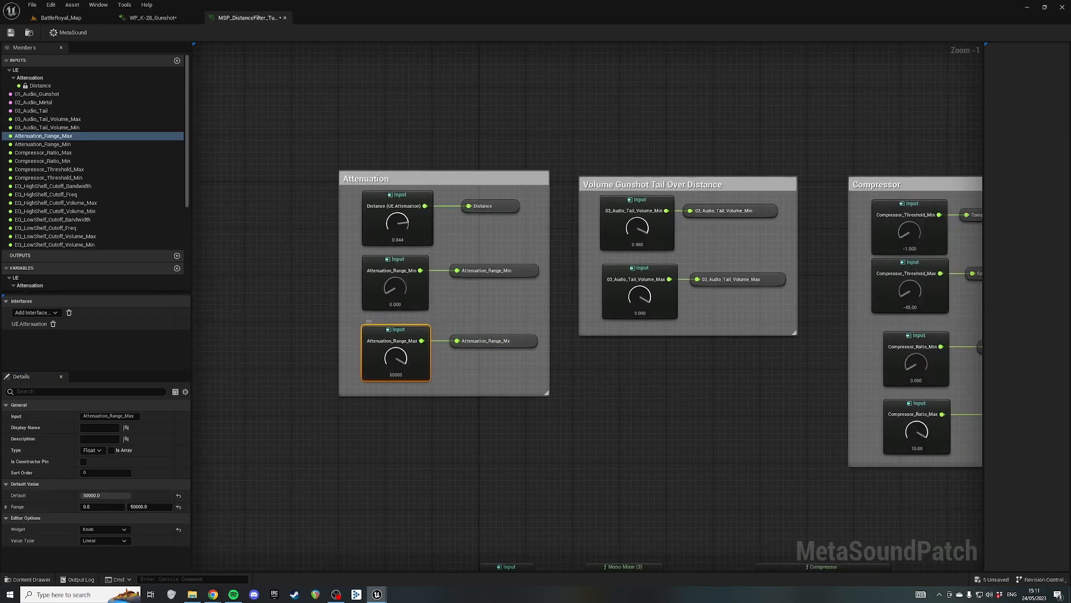
# - Save the distance filter patch and return to the gunshot source MetaSound
pyautogui.click(10, 33)
pyautogui.click(159, 18)
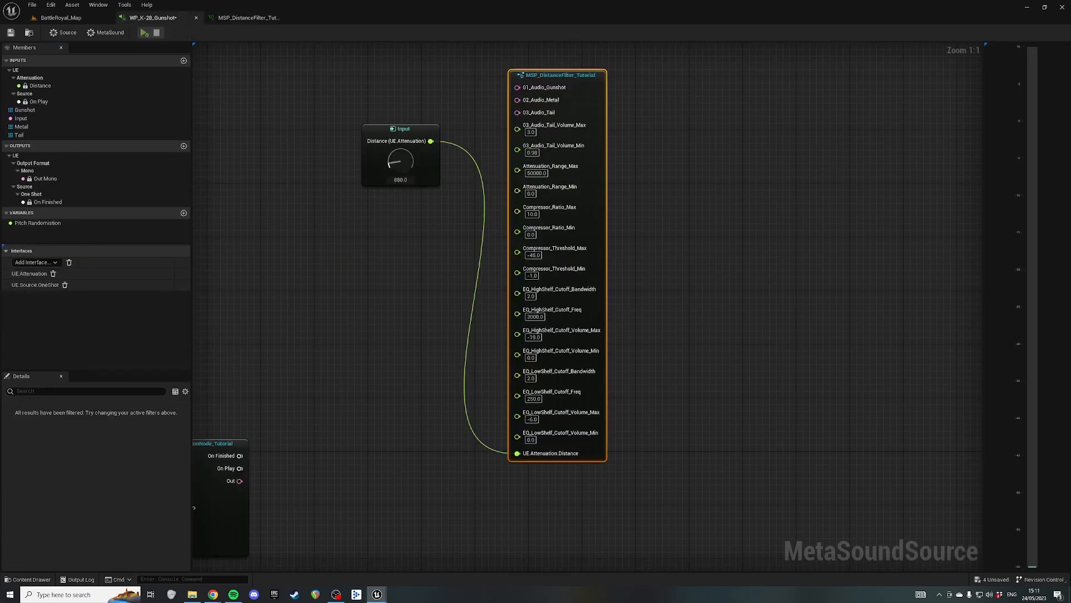